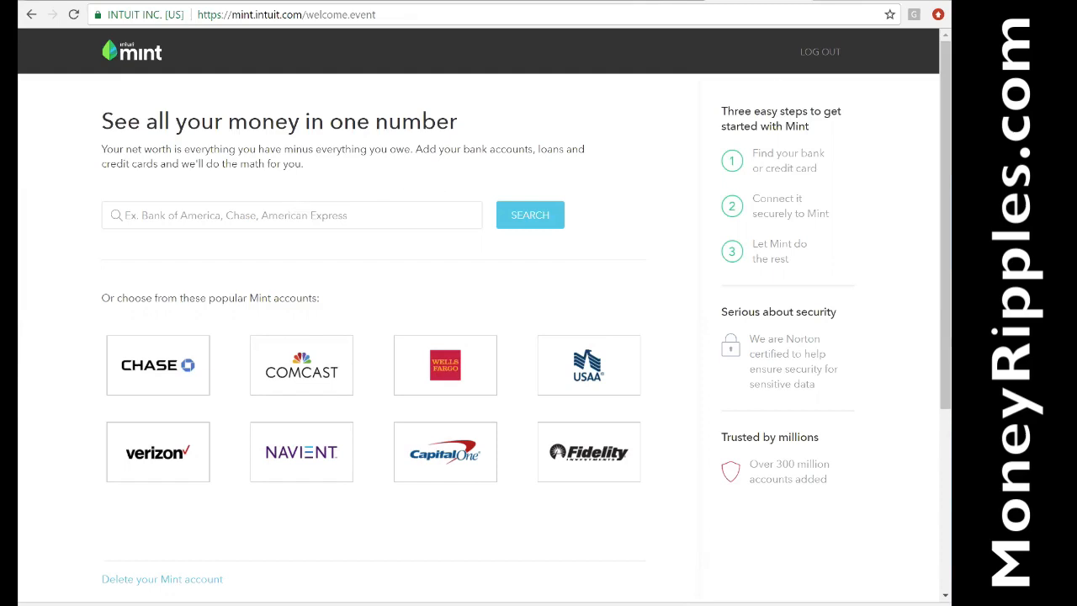
Search the financial institutions for "mountain america c" and choose Mountain America CU to connect.
left_click(291, 215)
type("mountain ")
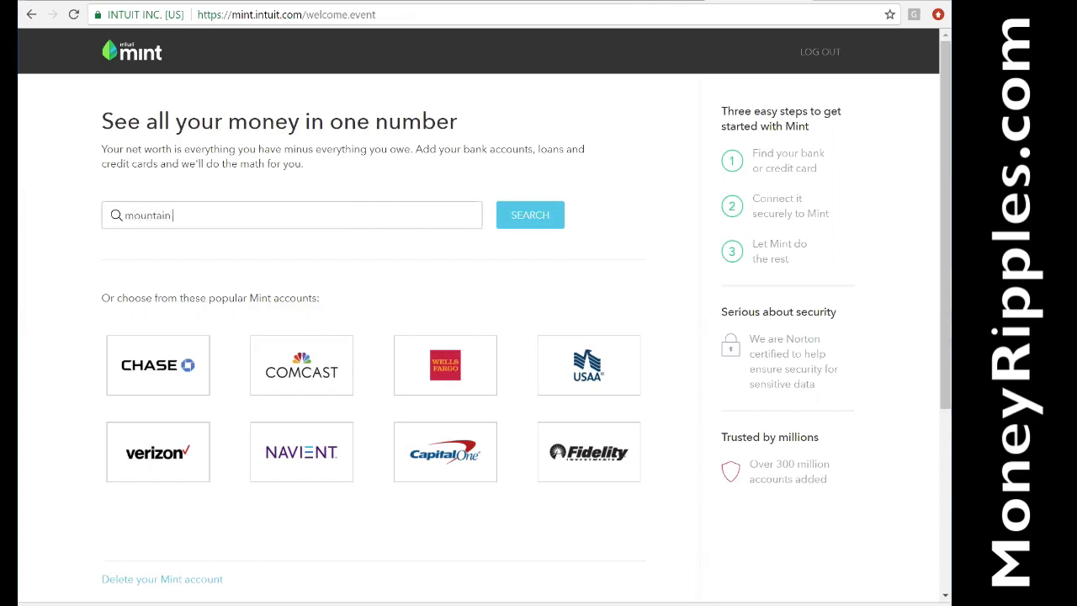
type("america credit u")
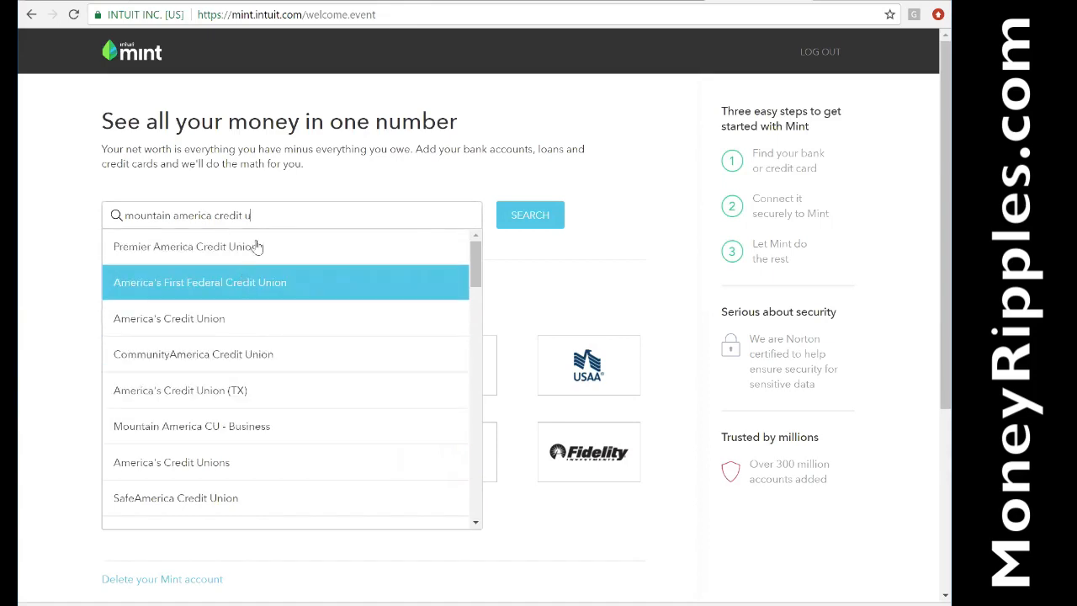
key("BackSpace")
key("BackSpace")
key("BackSpace")
key("BackSpace")
key("BackSpace")
key("BackSpace")
key("BackSpace")
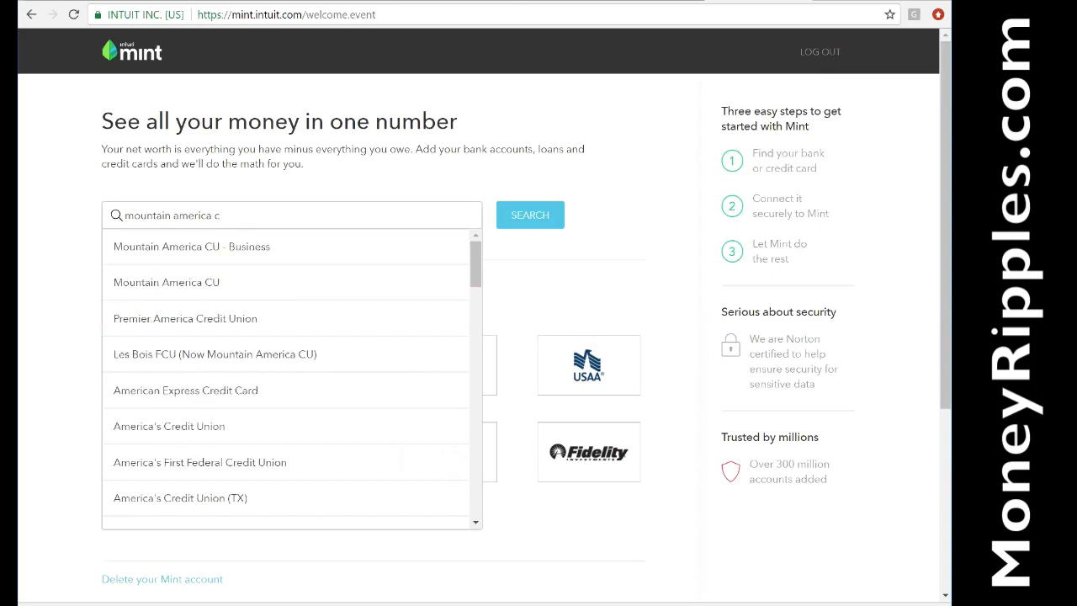
left_click(239, 282)
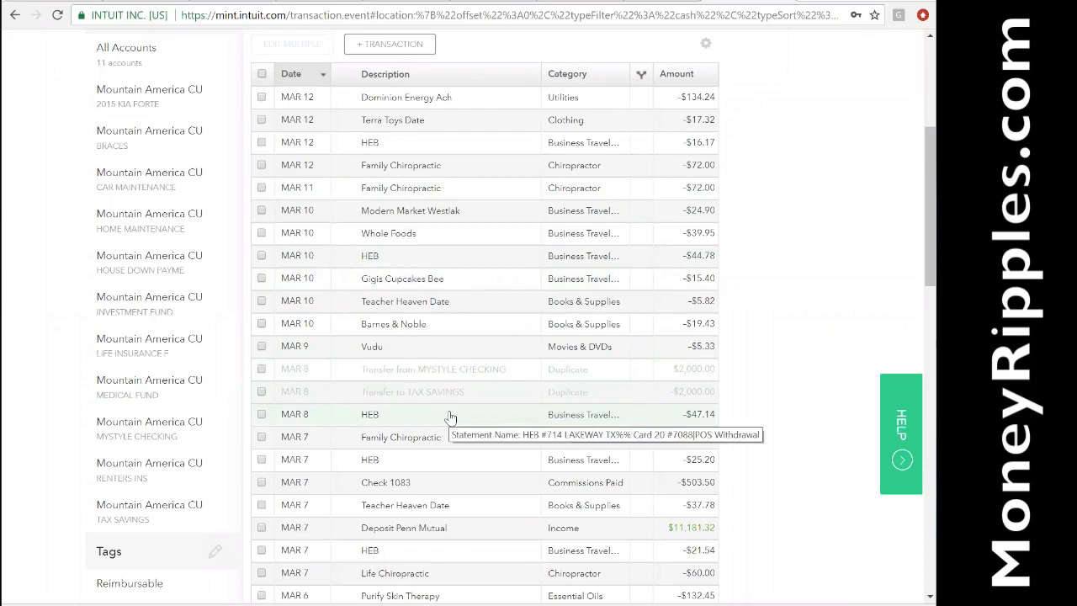
Review the March transactions listed for all cash and credit accounts.
scroll(450, 417, "down", 2)
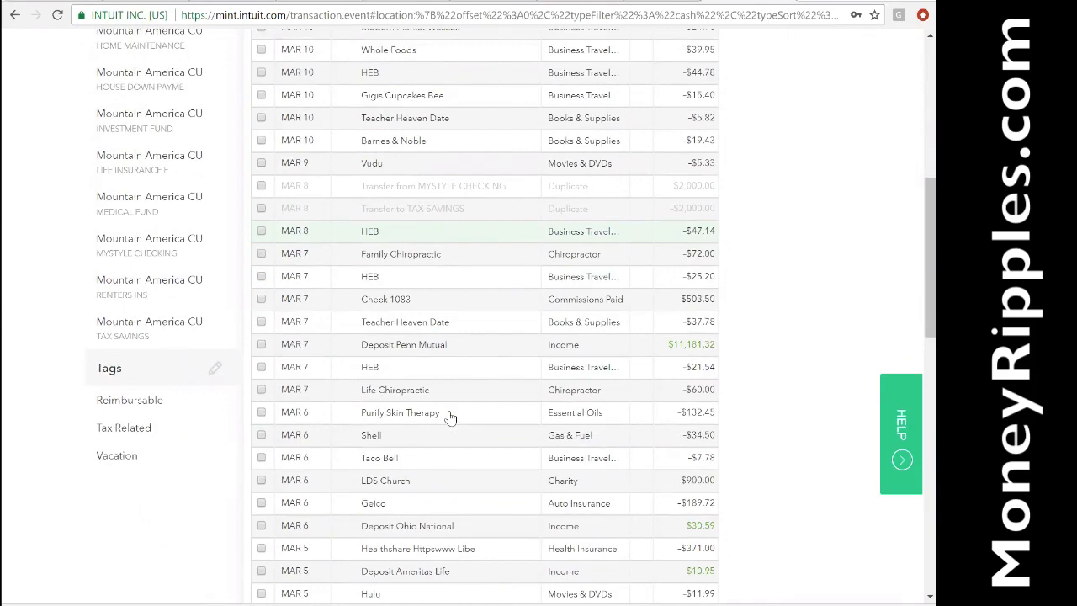
scroll(450, 417, "down", 2)
scroll(451, 417, "down", 2)
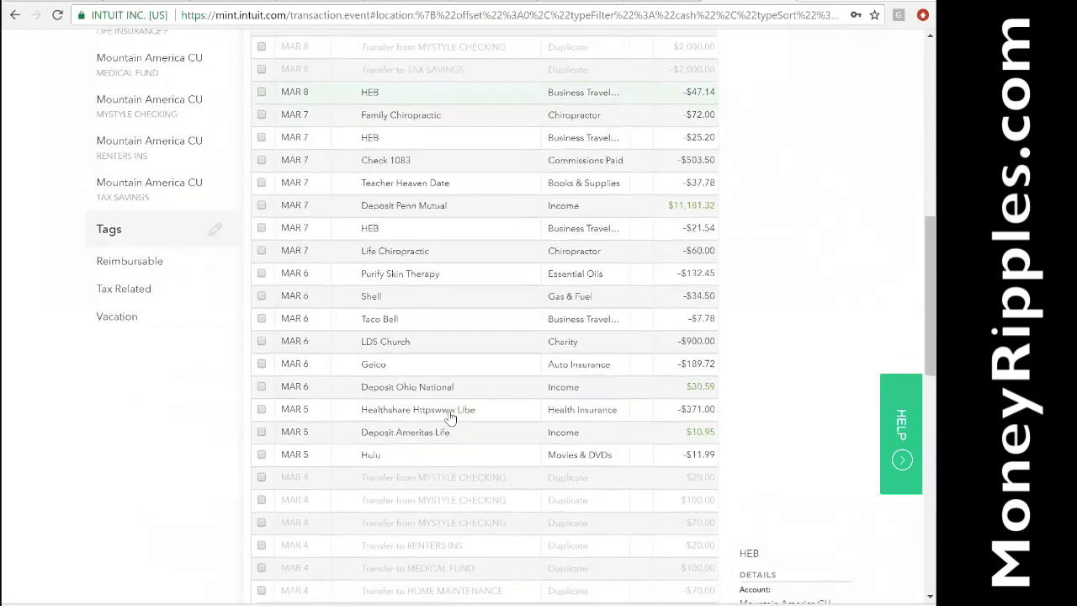
scroll(450, 417, "down", 3)
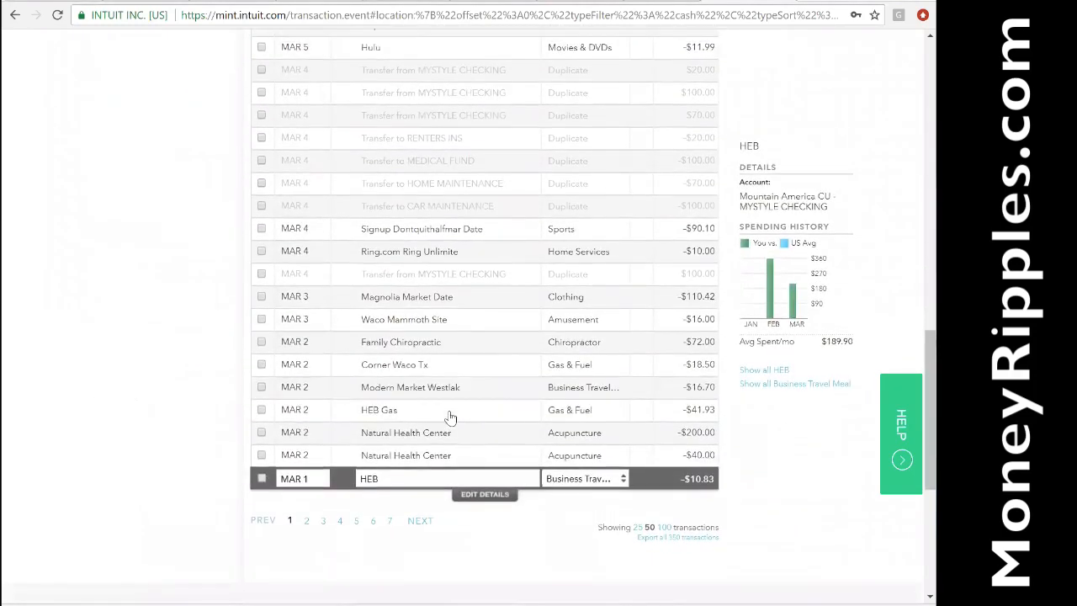
scroll(450, 417, "up", 10)
scroll(450, 417, "up", 1)
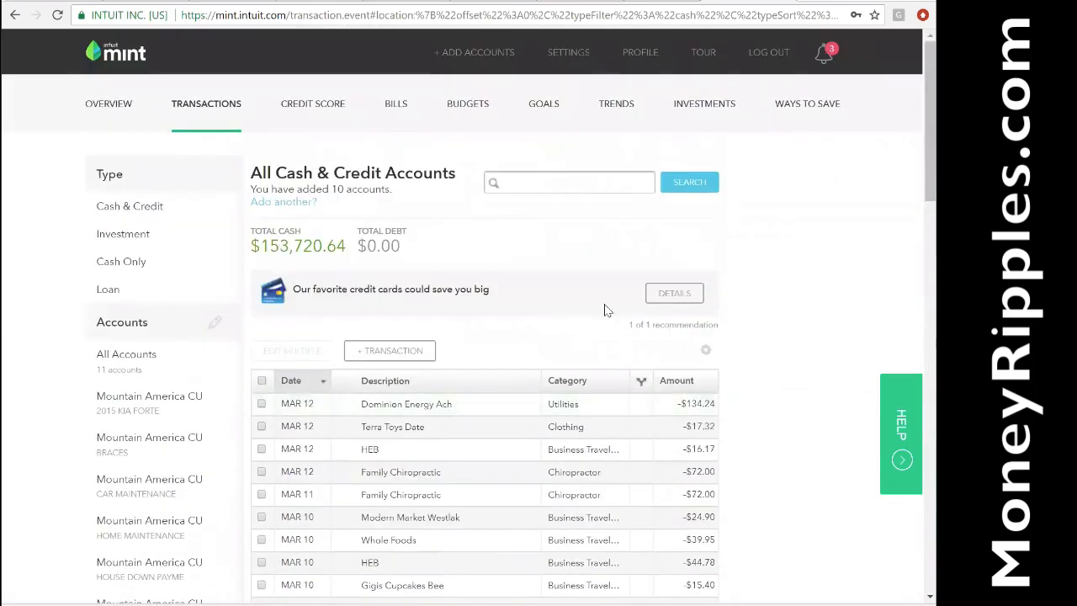
Draft a manual cash expense described as Groceries, in the Groceries category, for an amount of 200, and discard it.
left_click(412, 354)
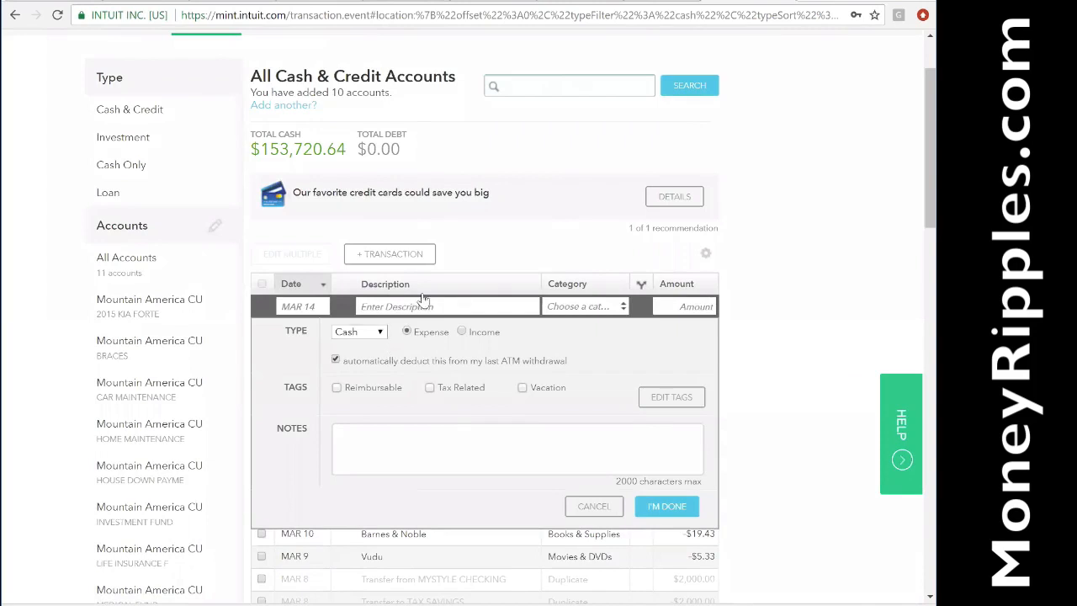
left_click(397, 306)
type("Groceries")
key("Tab")
type("groc")
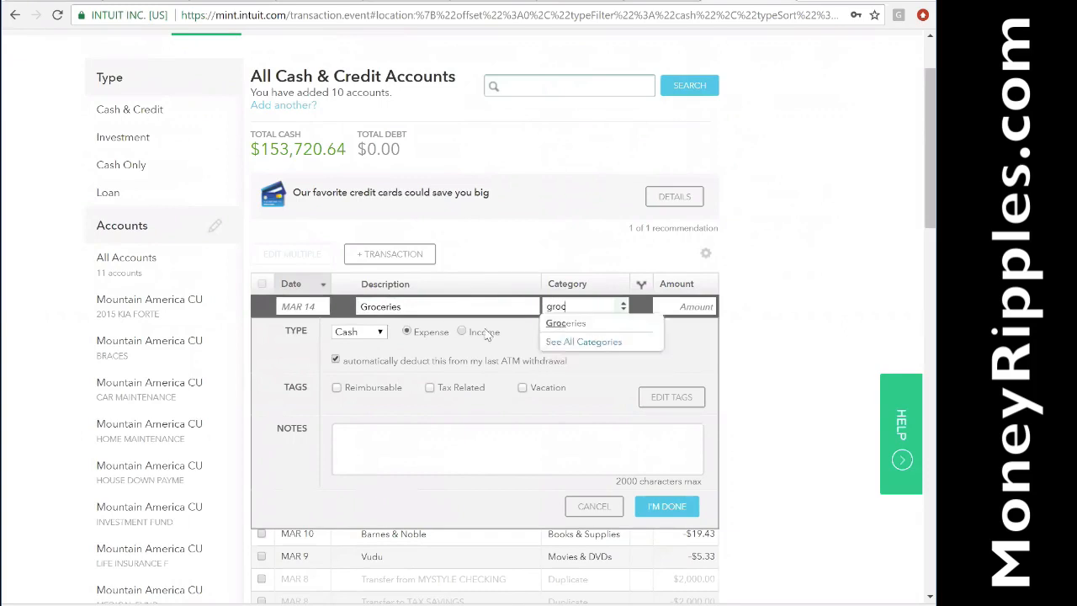
left_click(560, 324)
key("Tab")
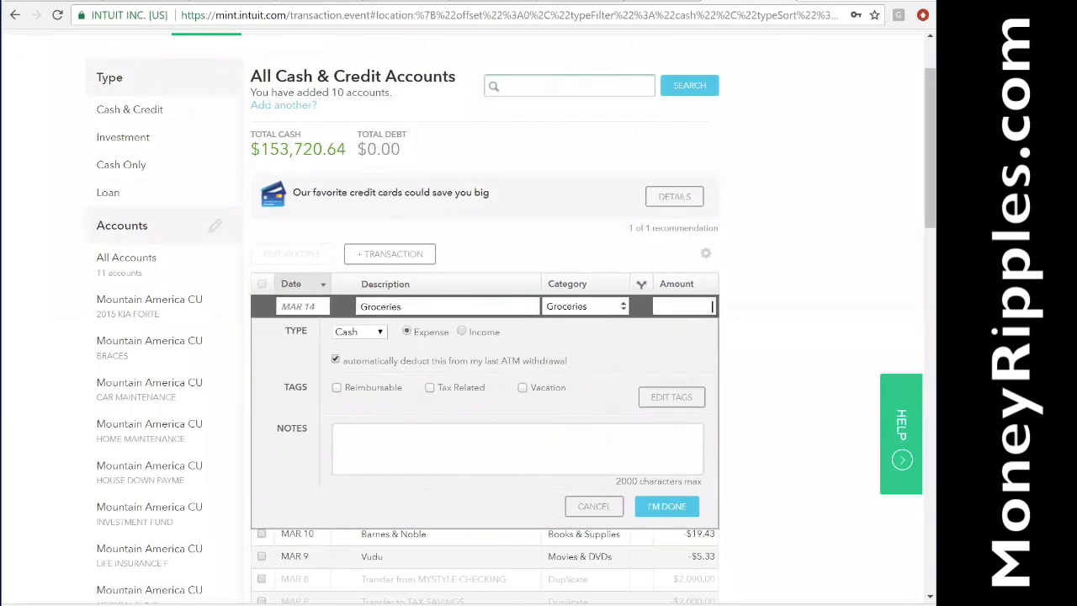
type("200")
left_click(594, 509)
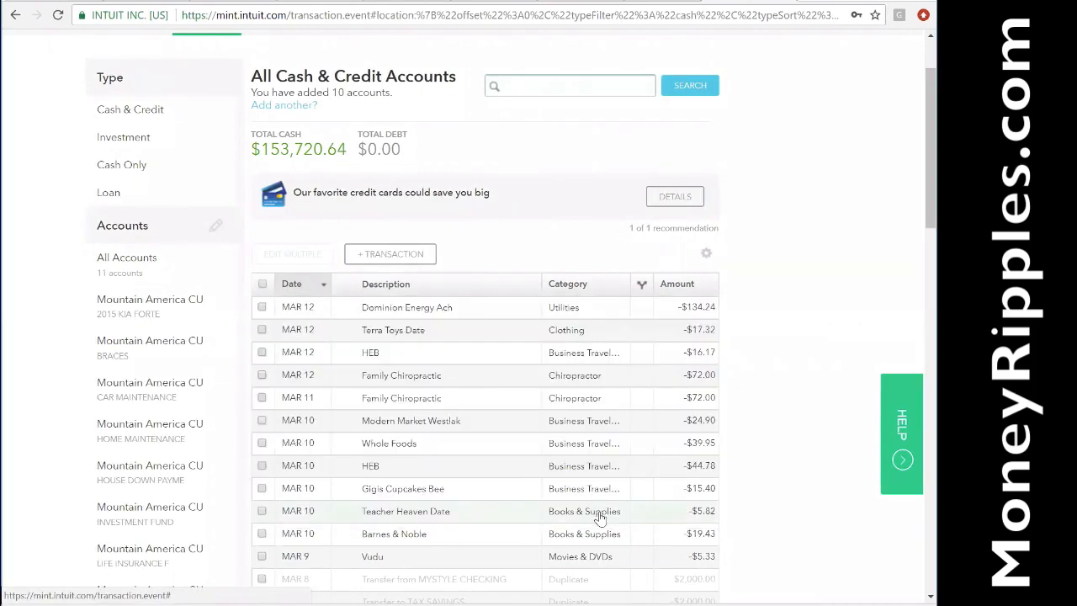
Look through the transaction list to check the category assigned to each entry.
scroll(728, 363, "down", 5)
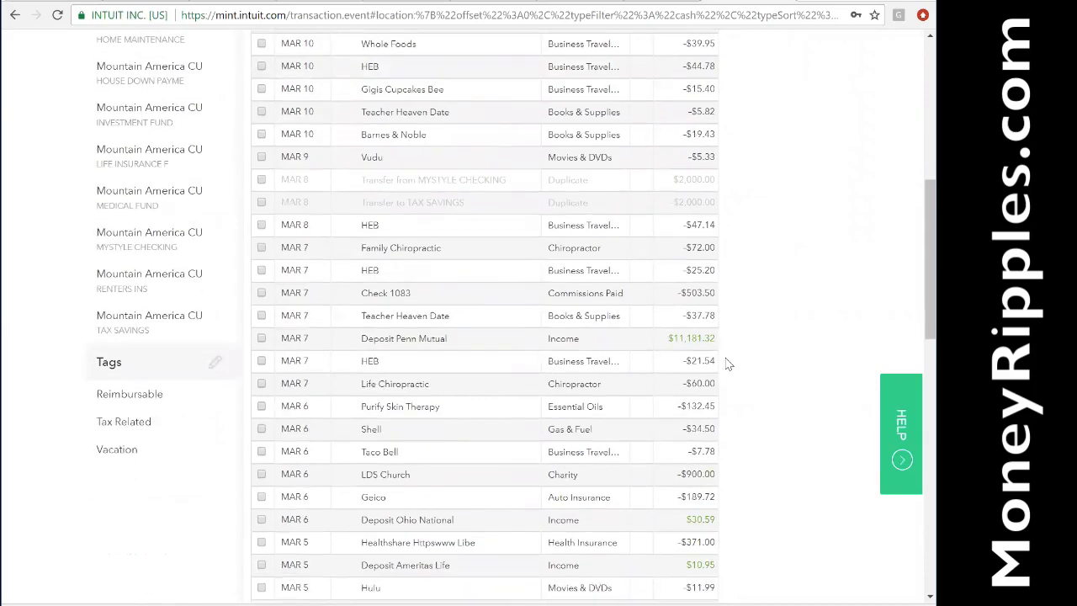
scroll(729, 363, "up", 3)
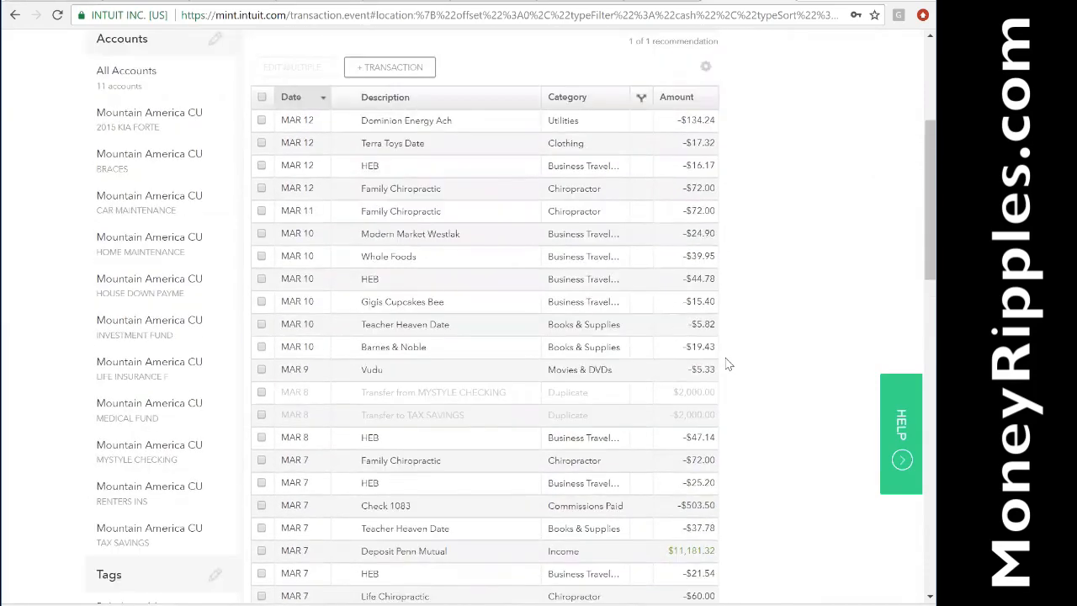
scroll(729, 364, "up", 4)
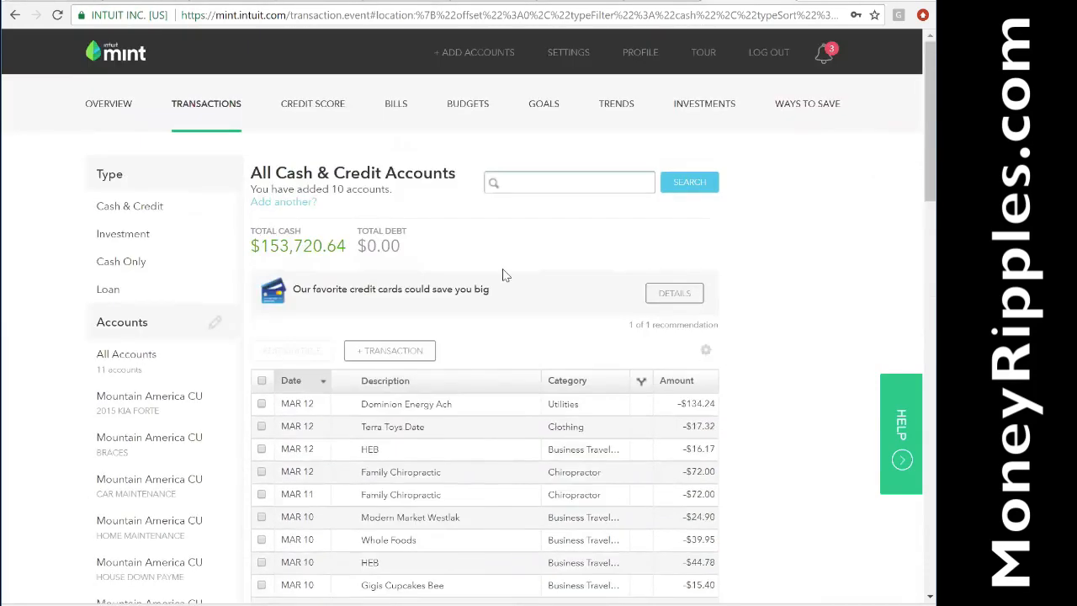
scroll(584, 373, "down", 7)
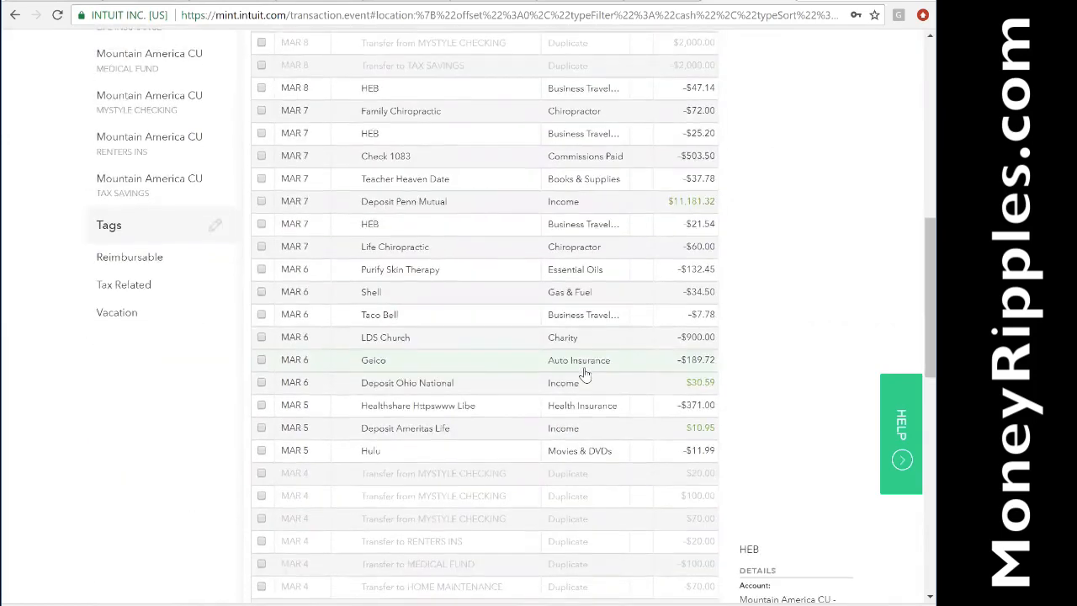
scroll(584, 372, "down", 7)
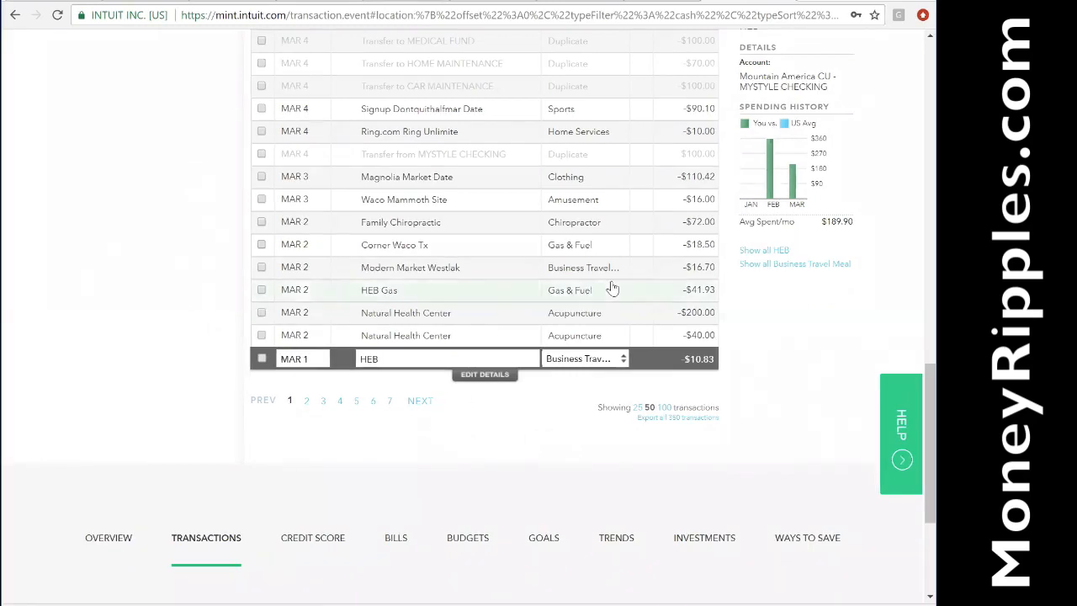
scroll(611, 286, "up", 14)
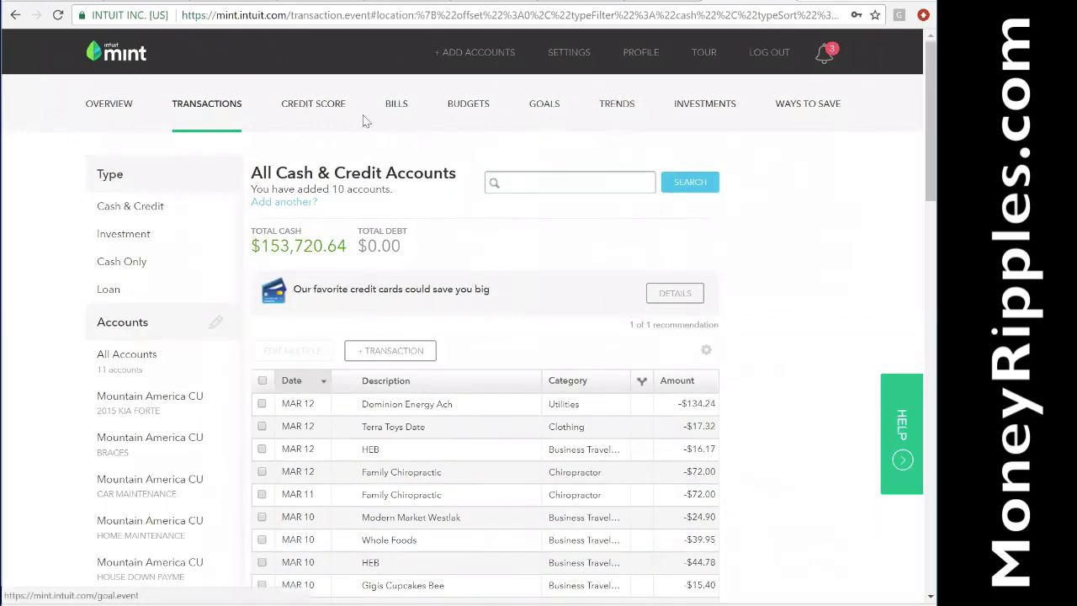
Open the budgets overview and look over the March 2018 income and spending budgets.
left_click(468, 105)
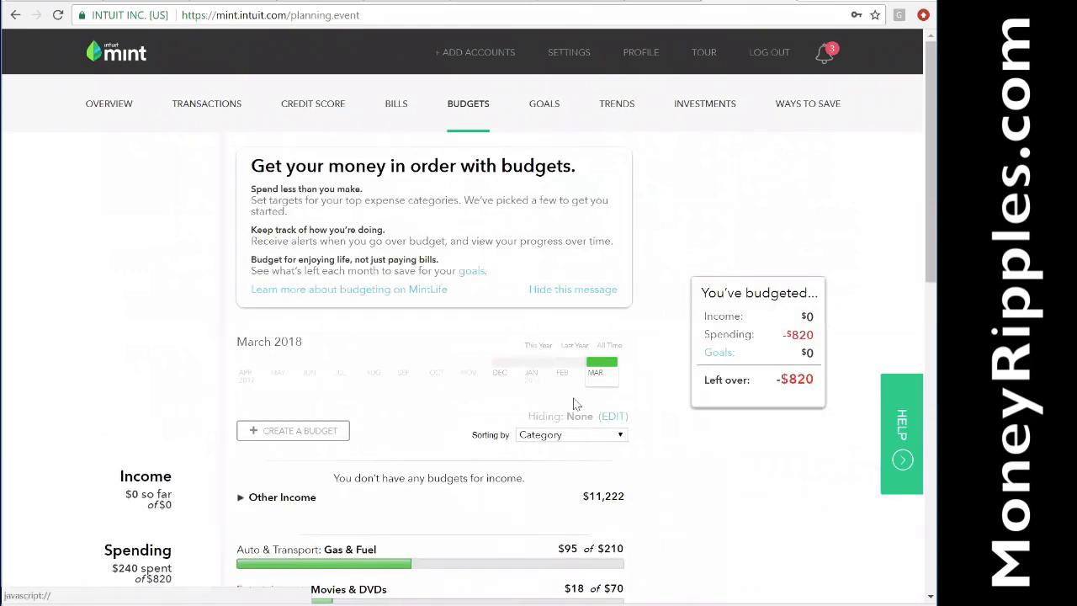
scroll(575, 404, "down", 2)
scroll(574, 404, "up", 2)
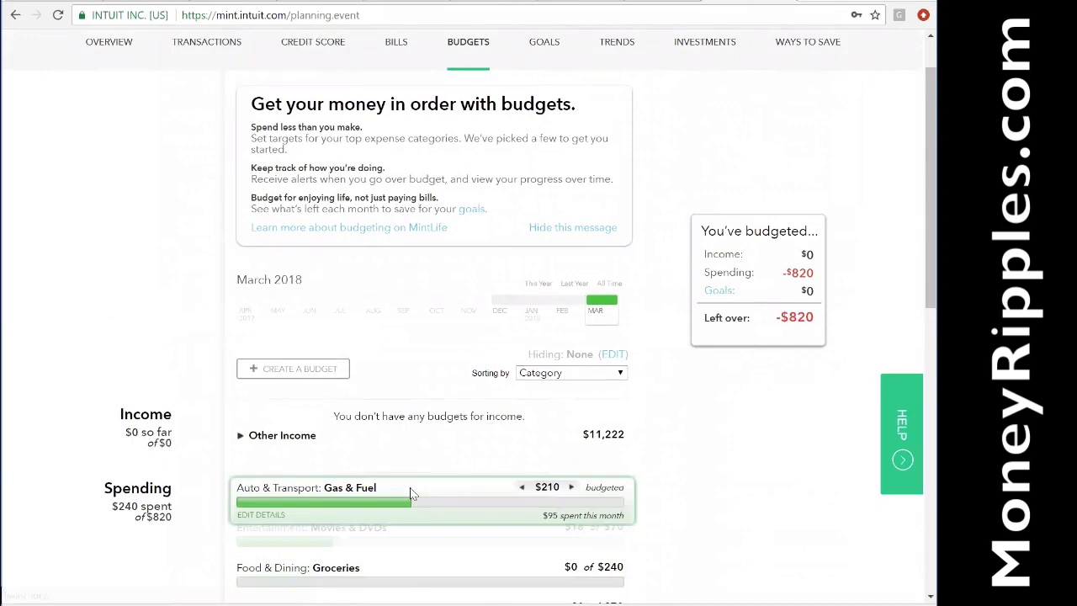
scroll(412, 493, "down", 2)
scroll(478, 272, "down", 2)
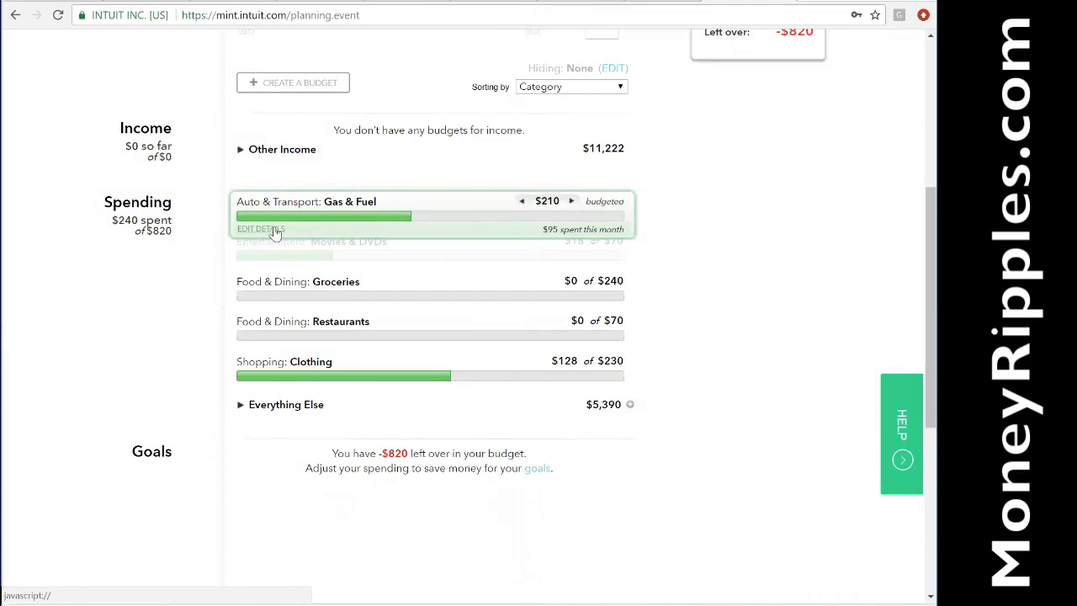
Set the monthly Gas & Fuel budget to $175, carrying over each previous month's leftover amount, and save it.
left_click(262, 232)
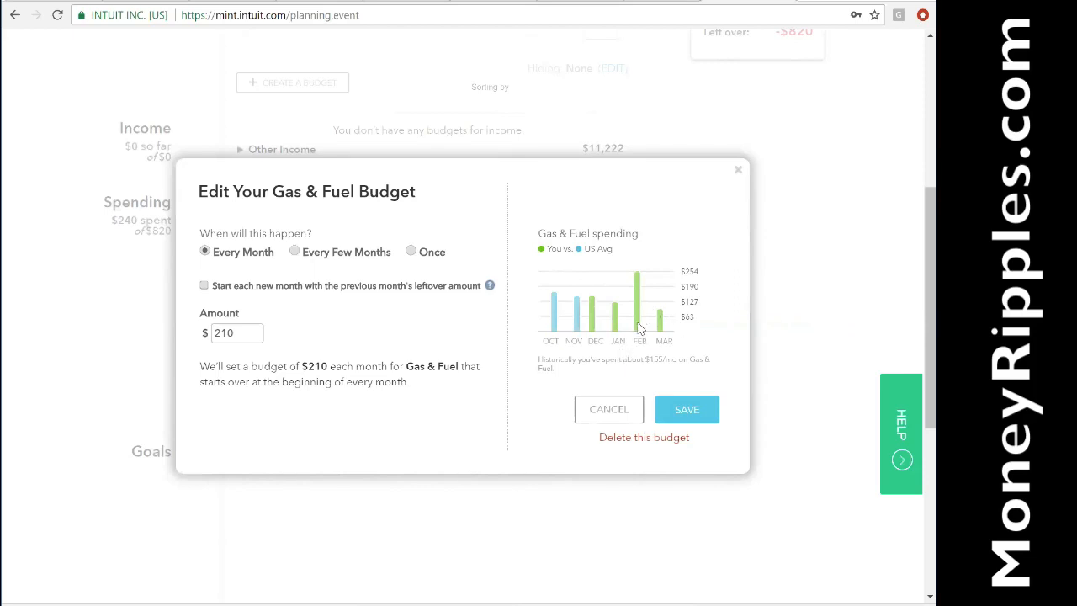
mouse_move(636, 311)
mouse_move(661, 328)
double_click(253, 335)
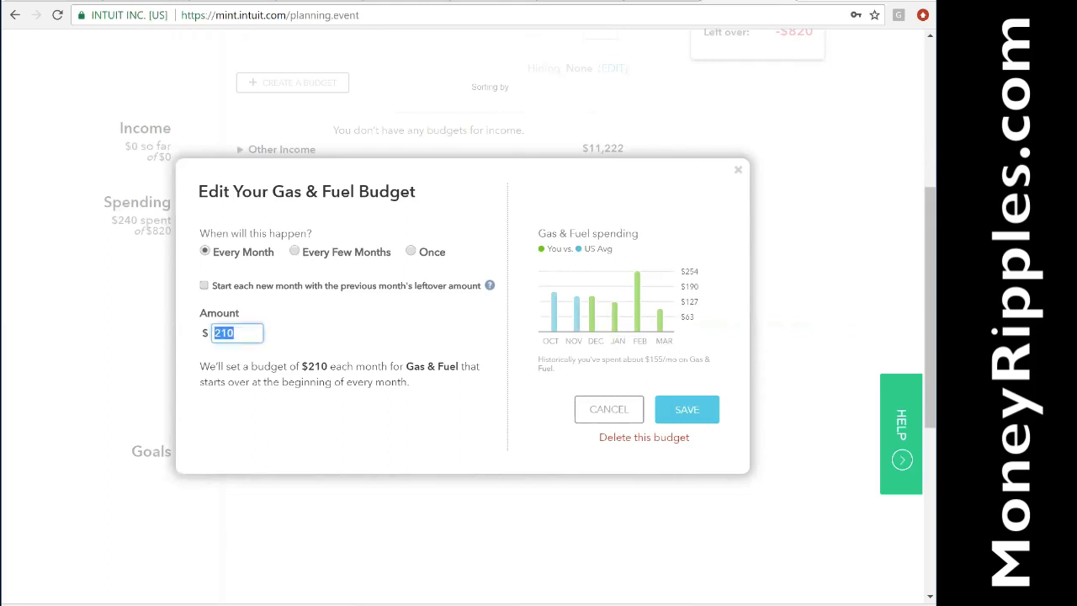
type("175")
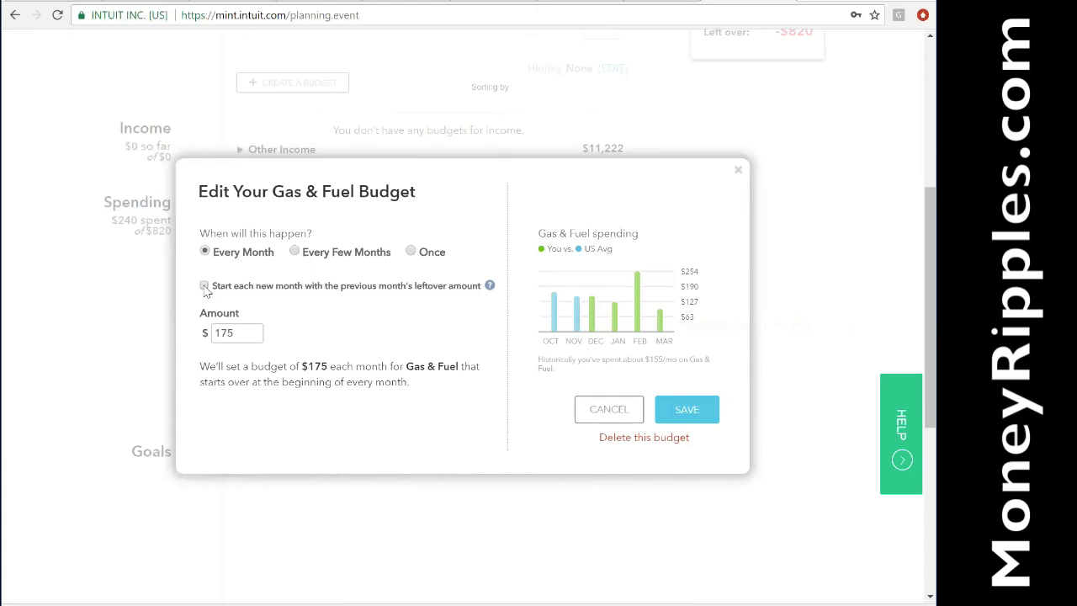
left_click(204, 286)
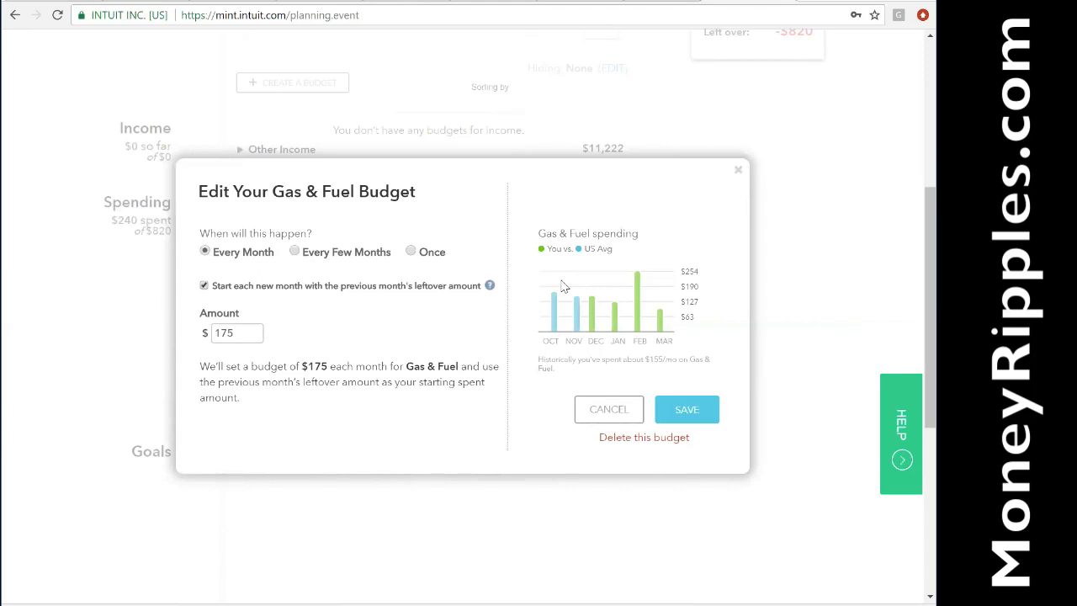
left_click(687, 410)
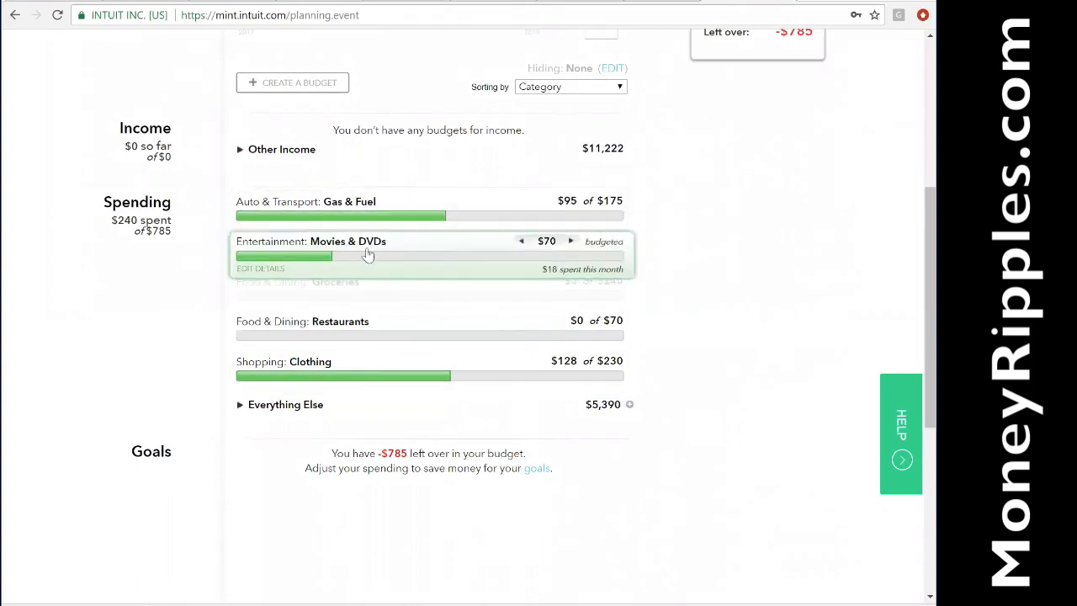
Set the monthly Movies & DVDs budget to $40 with the previous month's leftover carried over, and save it.
left_click(271, 268)
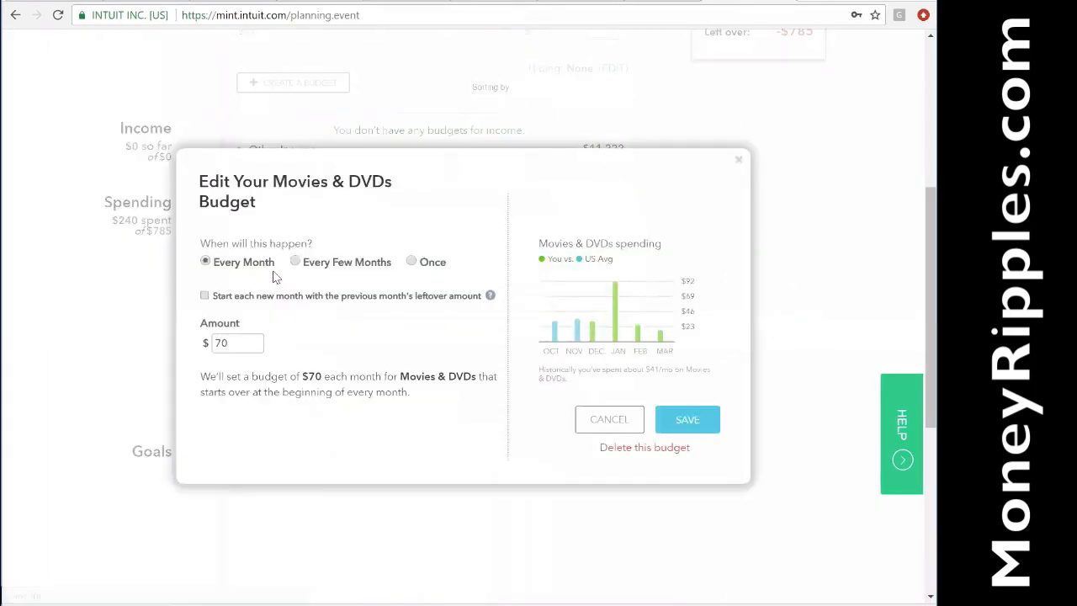
mouse_move(614, 334)
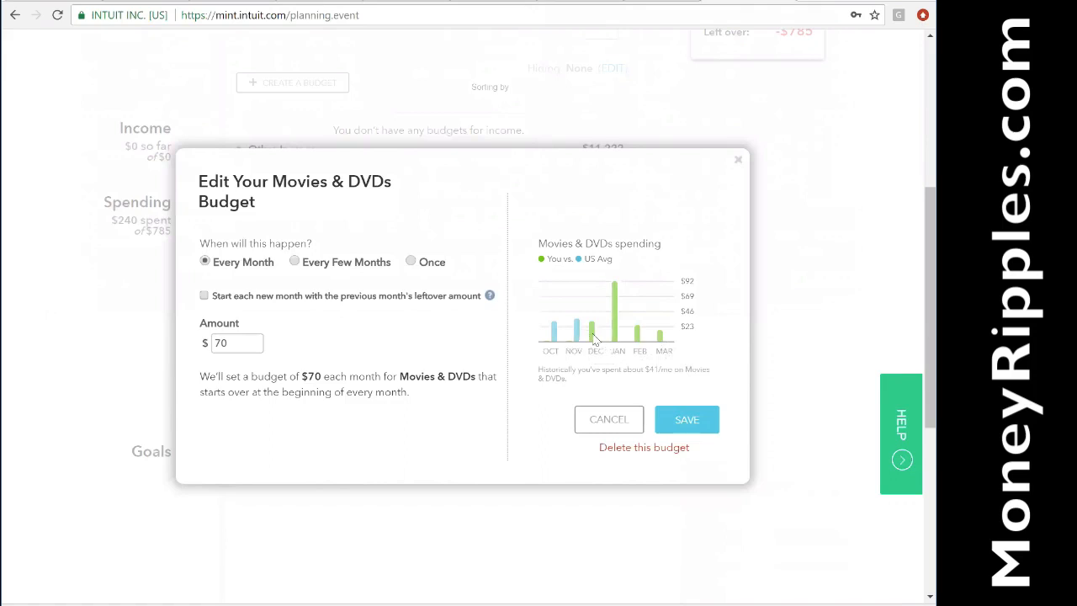
double_click(248, 344)
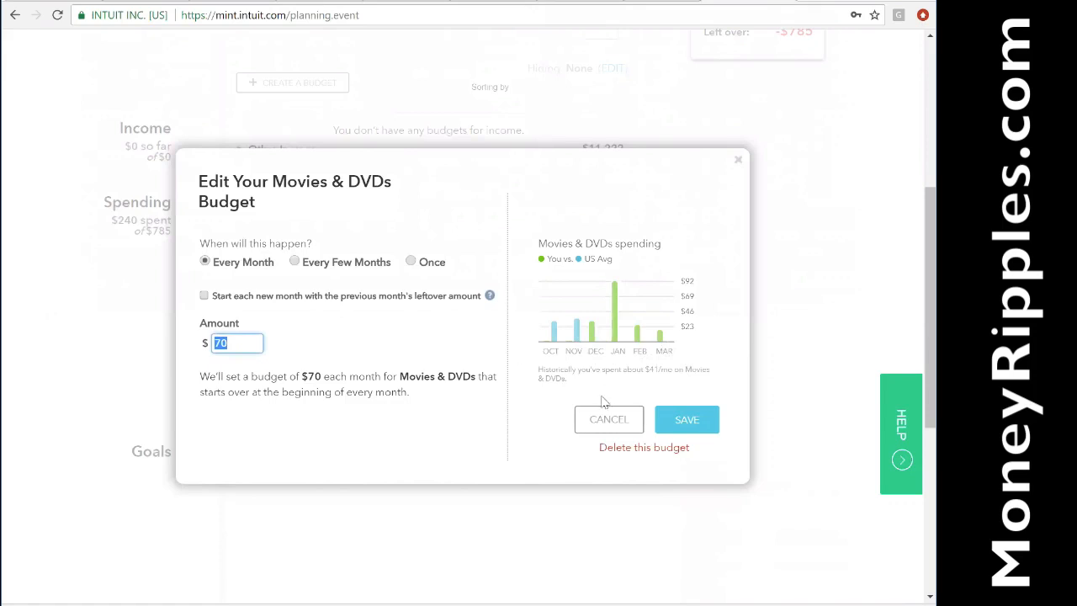
type("40")
left_click(204, 295)
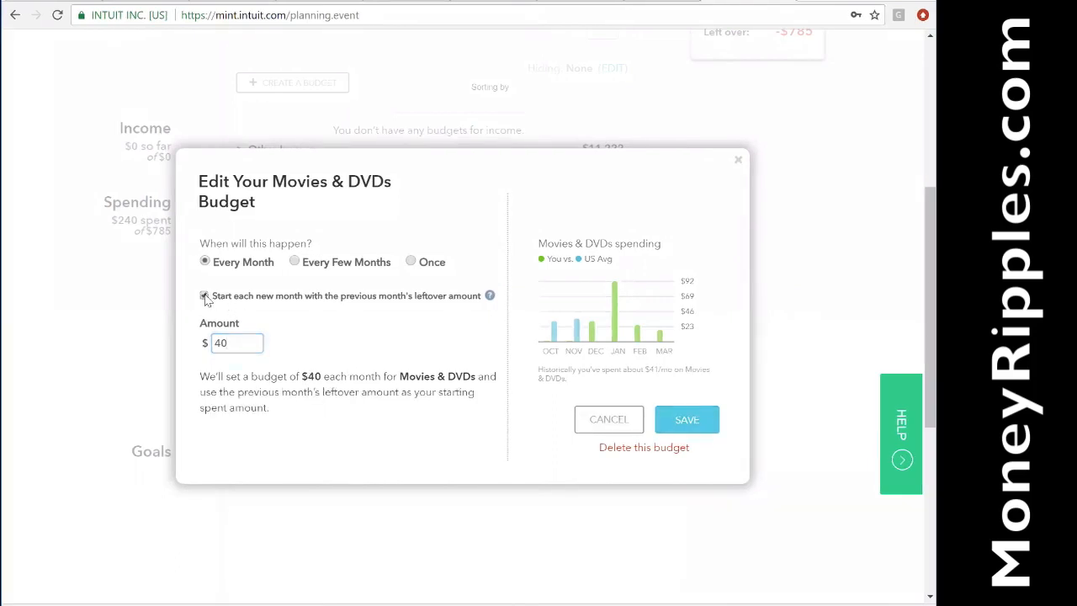
left_click(669, 417)
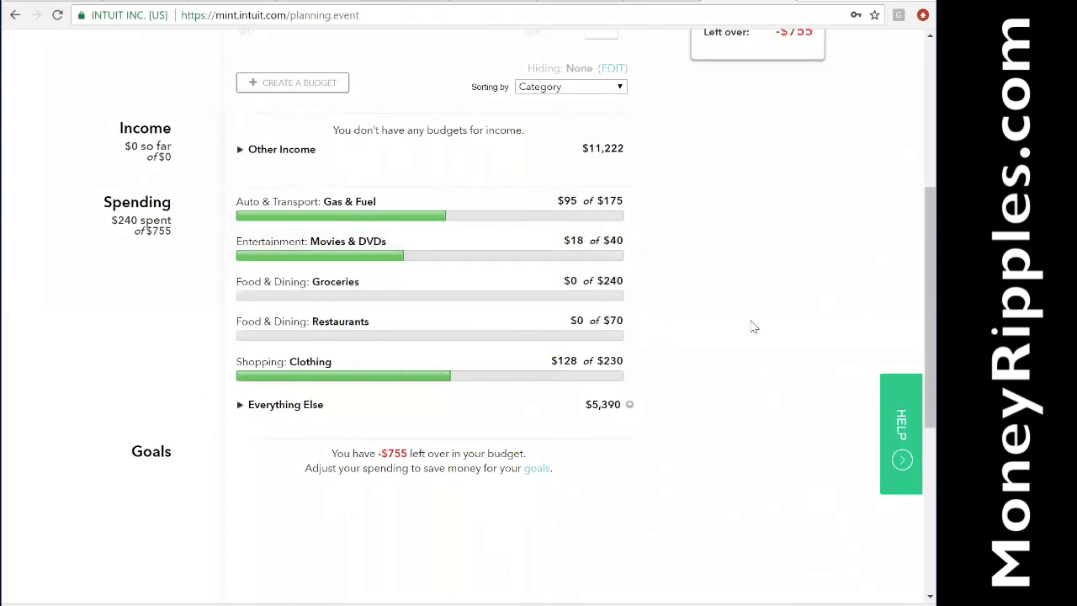
Set the monthly Groceries budget to $1,200, starting each new month with the previous month's leftover amount, and save it.
mouse_move(414, 303)
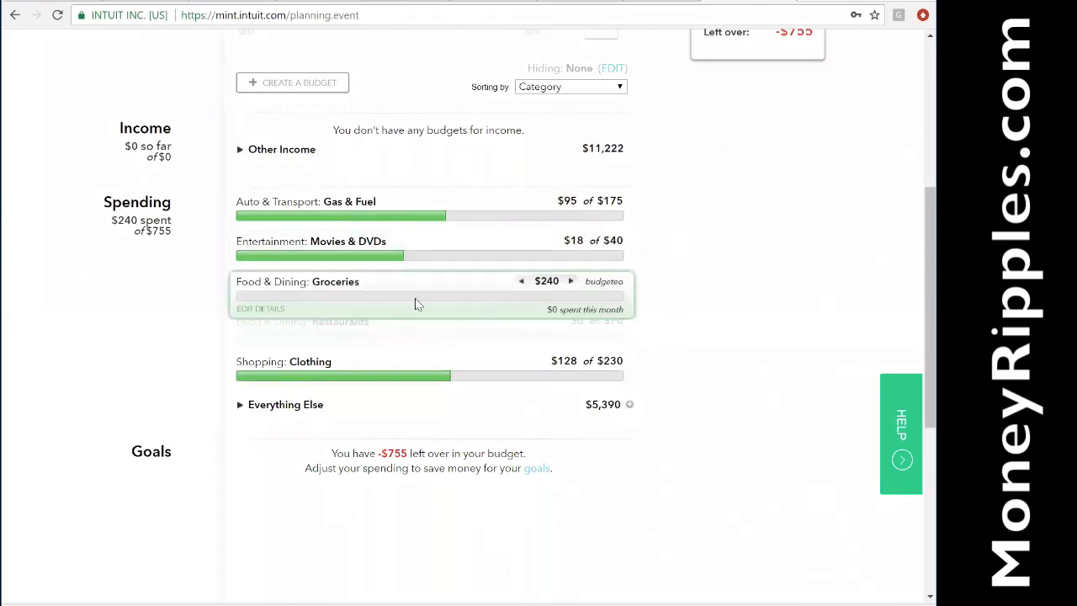
left_click(271, 312)
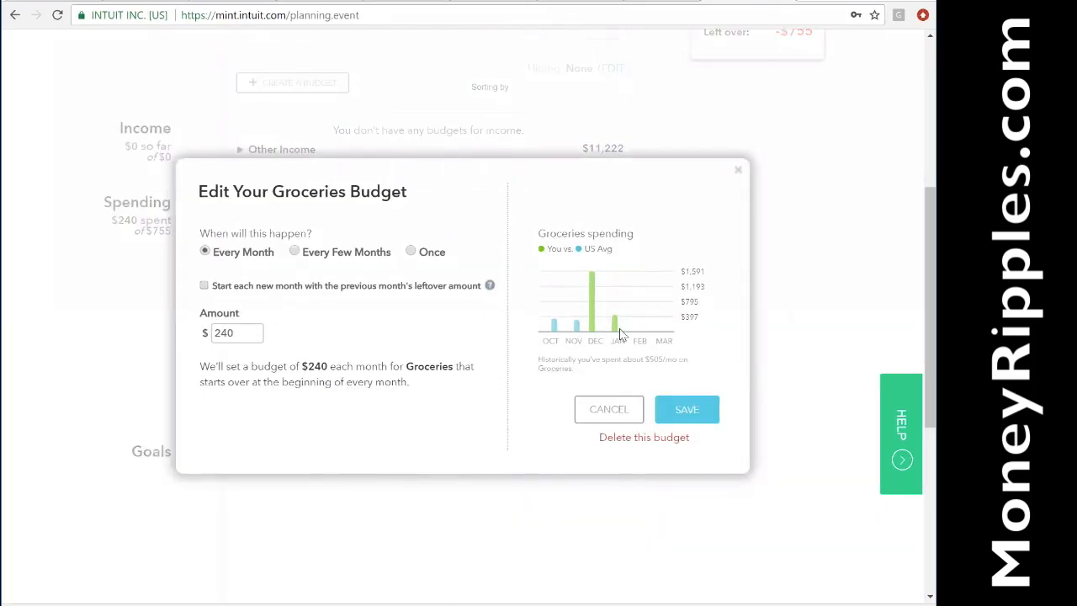
double_click(225, 333)
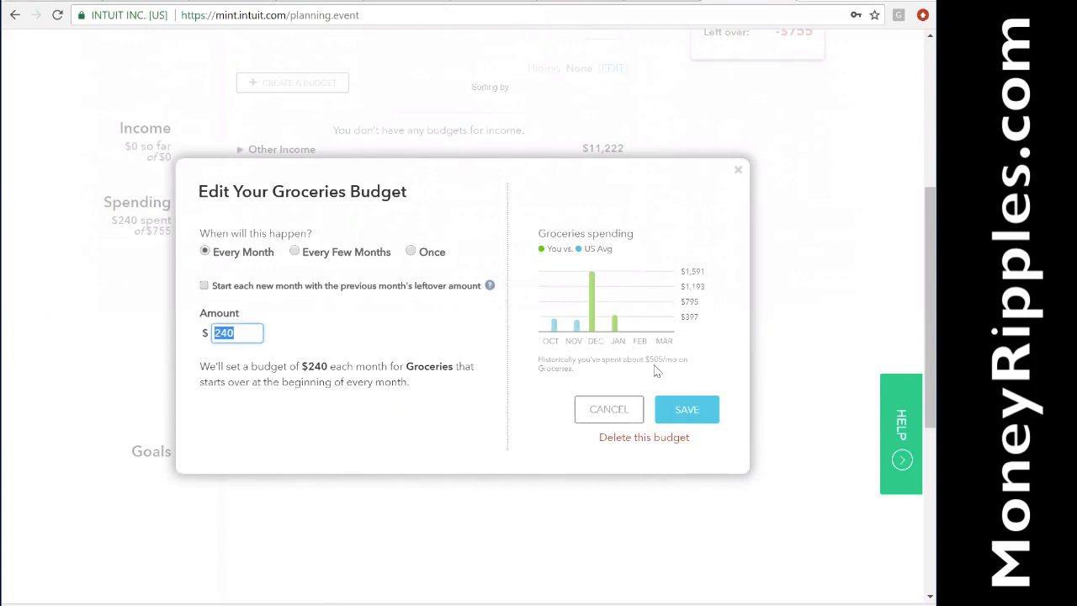
mouse_move(595, 325)
type("1200")
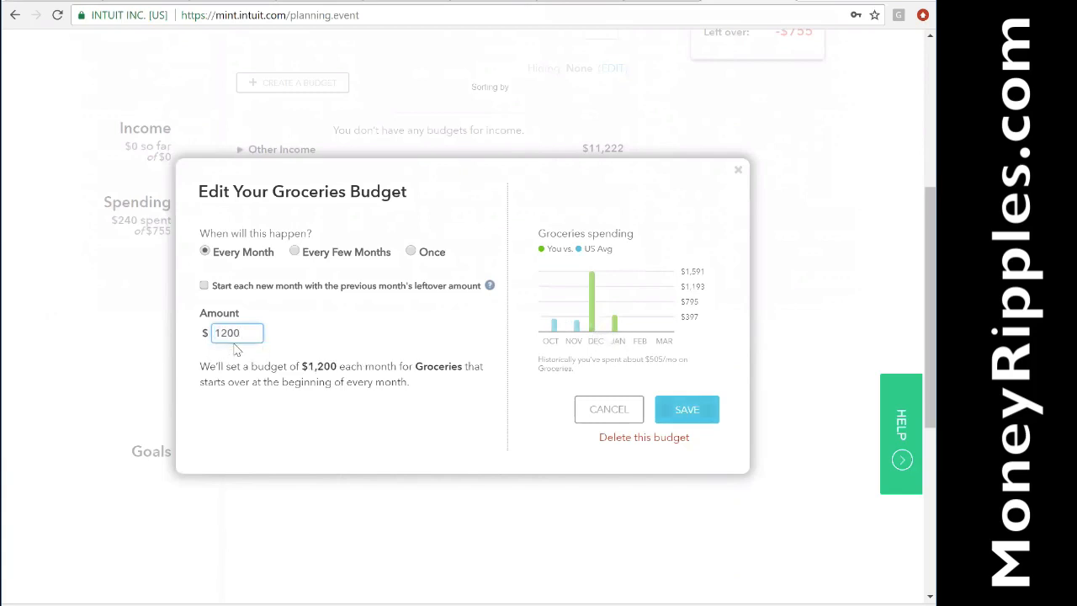
key("Tab")
left_click(682, 412)
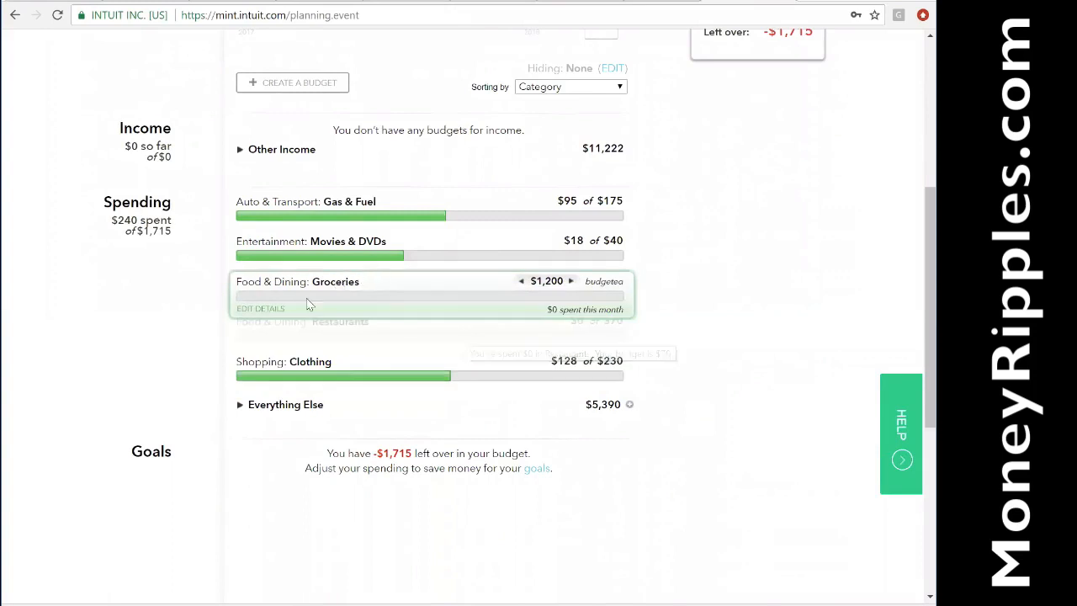
left_click(272, 311)
left_click(204, 285)
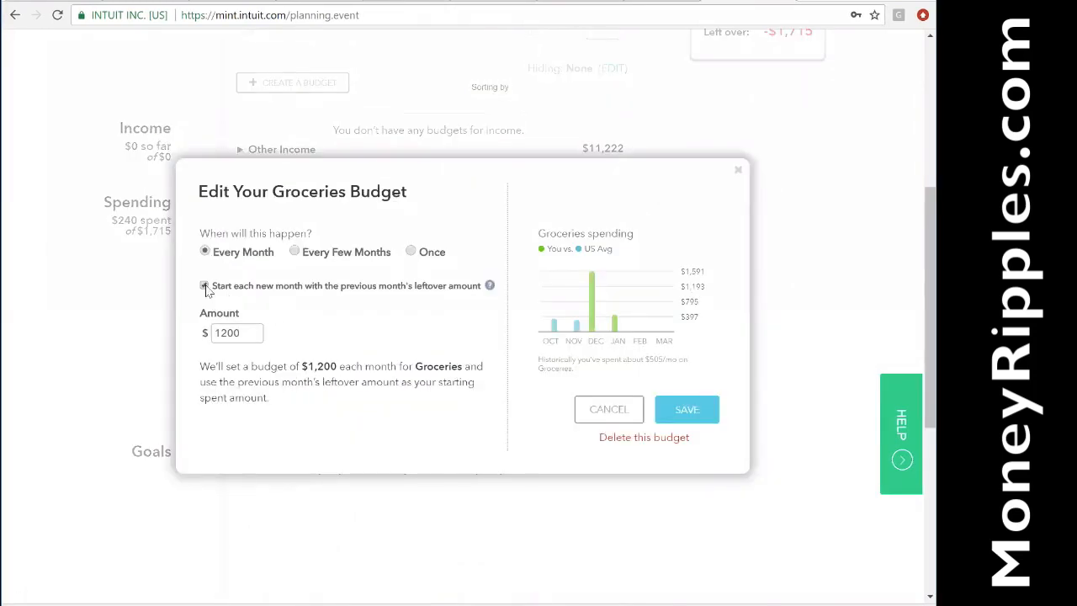
left_click(677, 413)
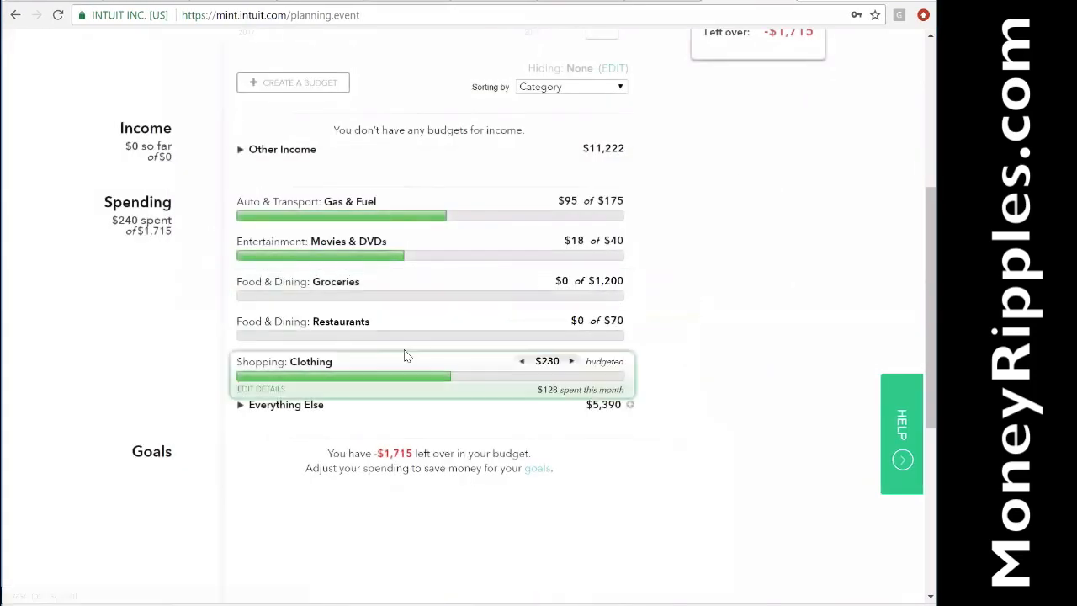
Set the monthly Restaurants budget to $200 and save it.
left_click(263, 348)
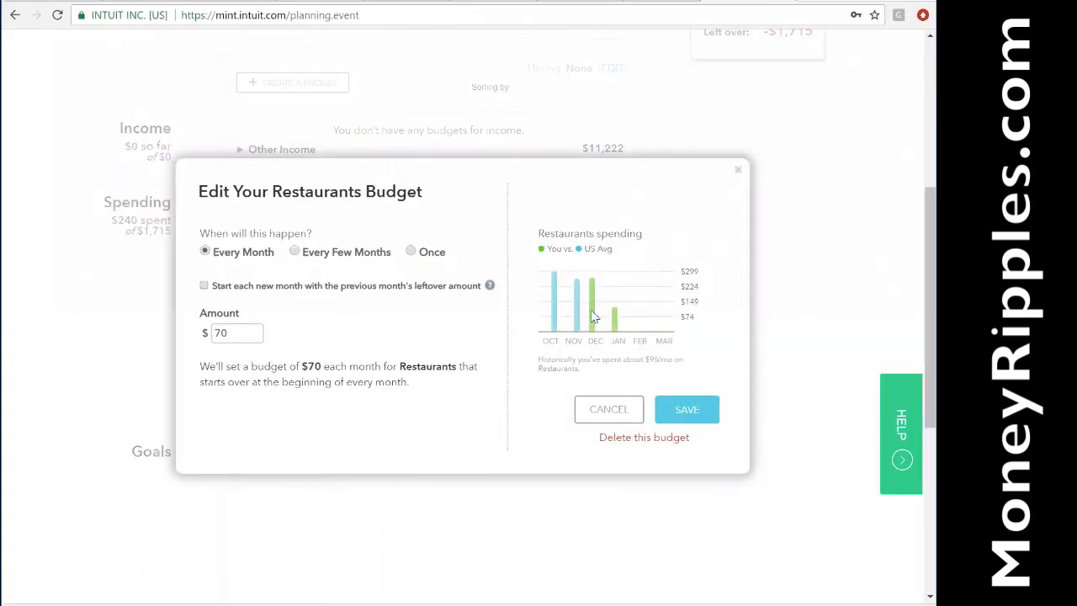
double_click(240, 336)
type("200")
left_click(695, 408)
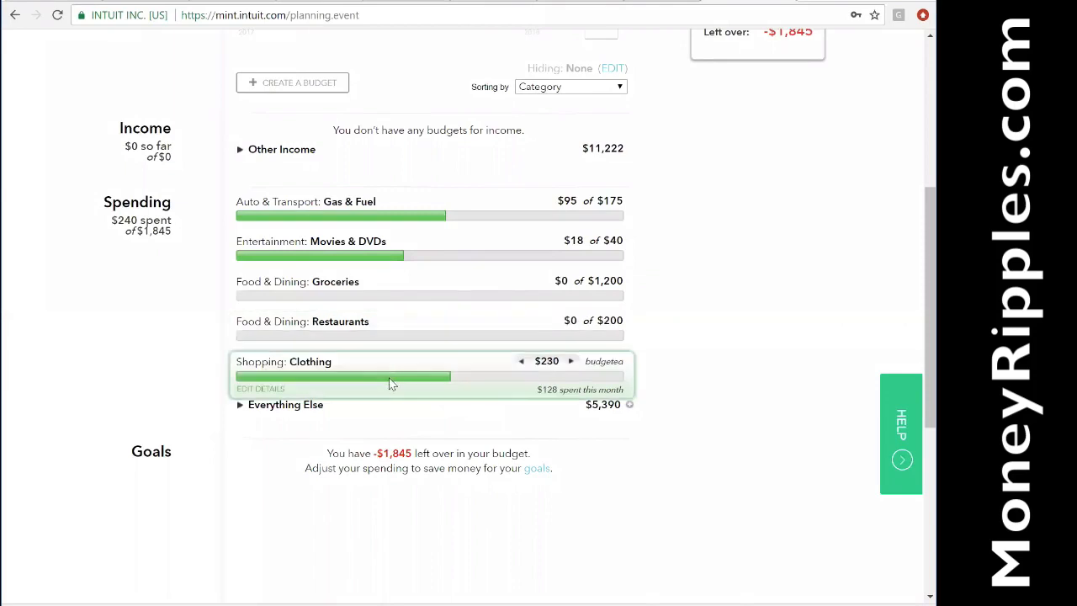
Set the monthly Clothing budget to $150 and save it.
left_click(265, 392)
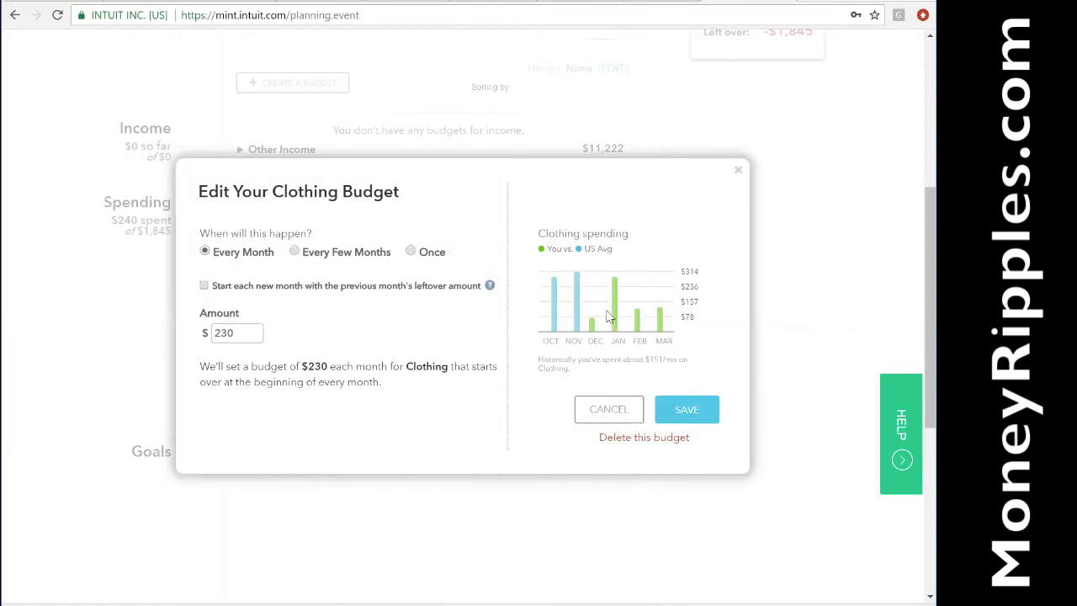
double_click(250, 337)
type("150")
left_click(688, 410)
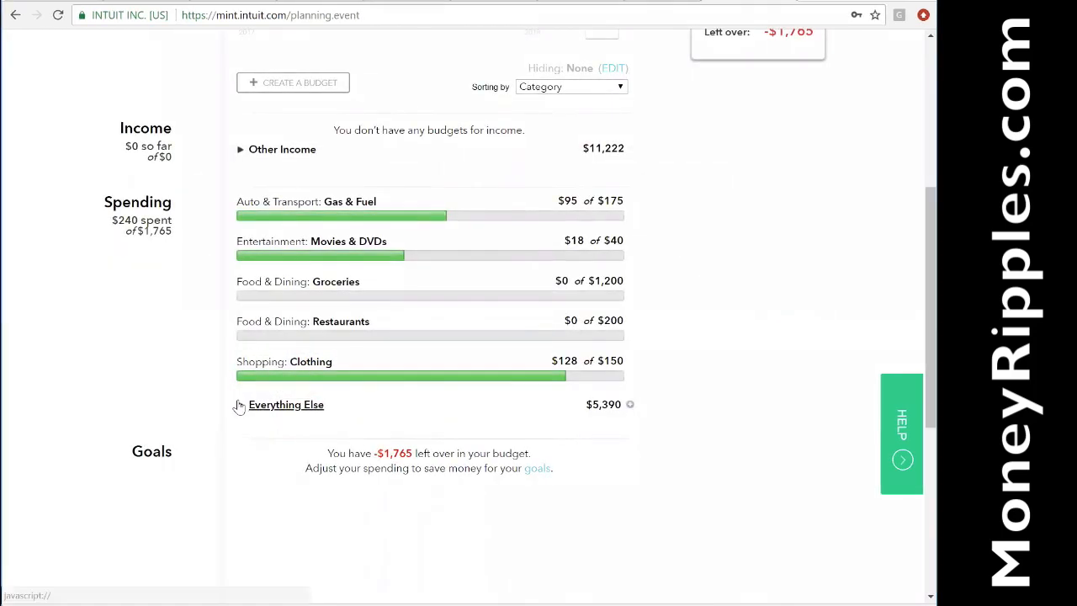
Expand the Everything Else spending categories and create a monthly Auto Insurance budget of $189.
left_click(630, 408)
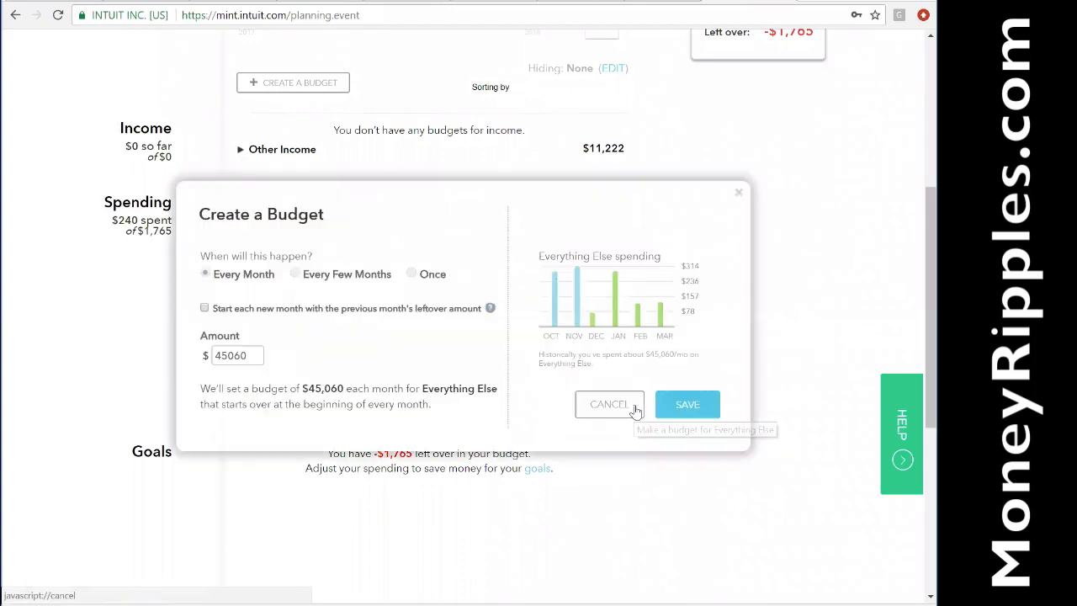
left_click(740, 196)
left_click(244, 405)
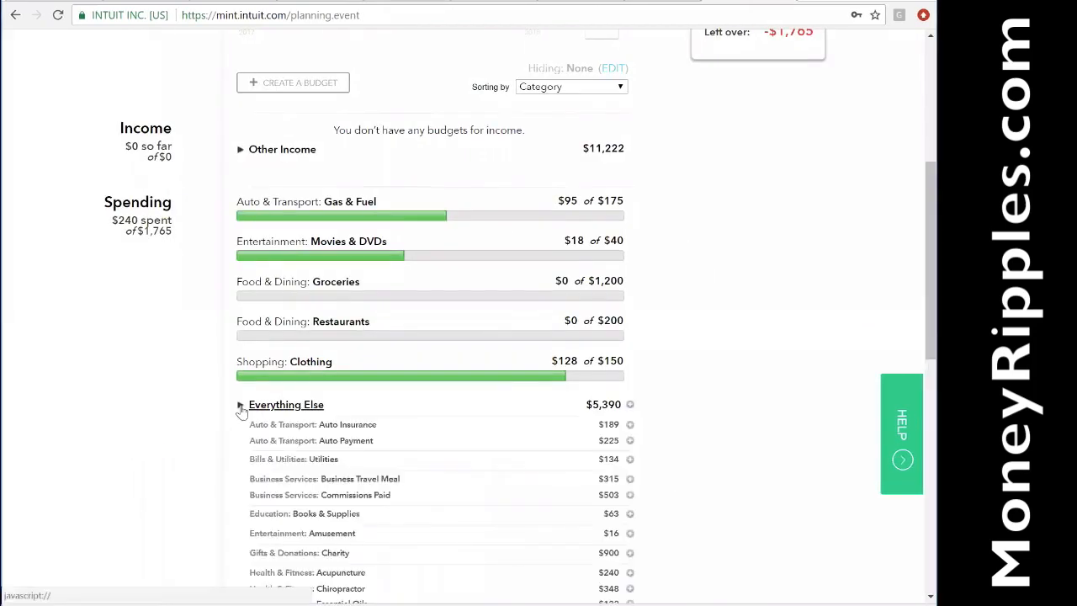
scroll(499, 375, "down", 2)
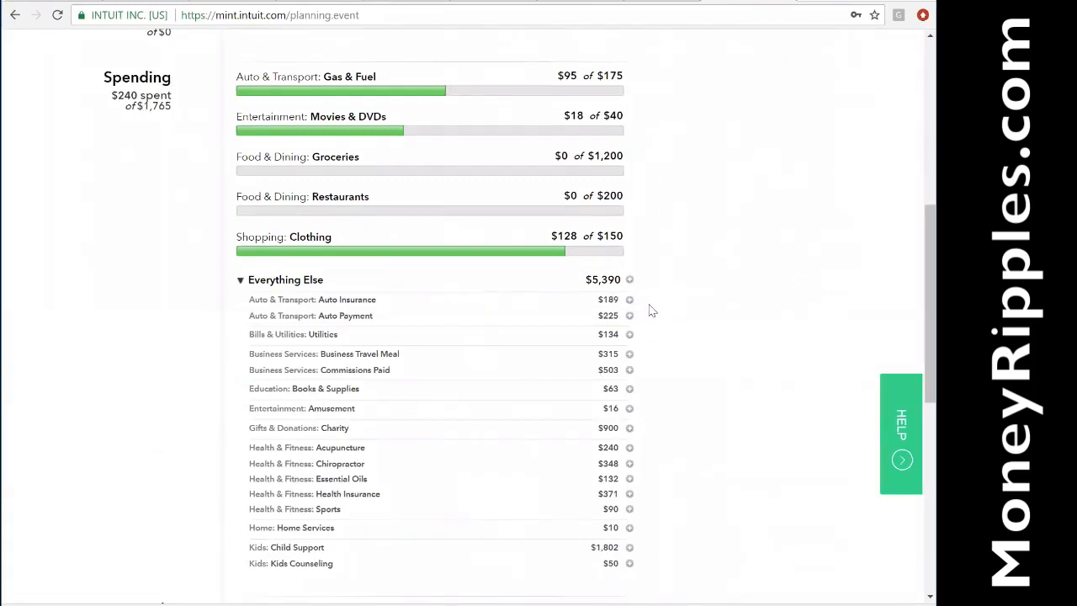
left_click(629, 300)
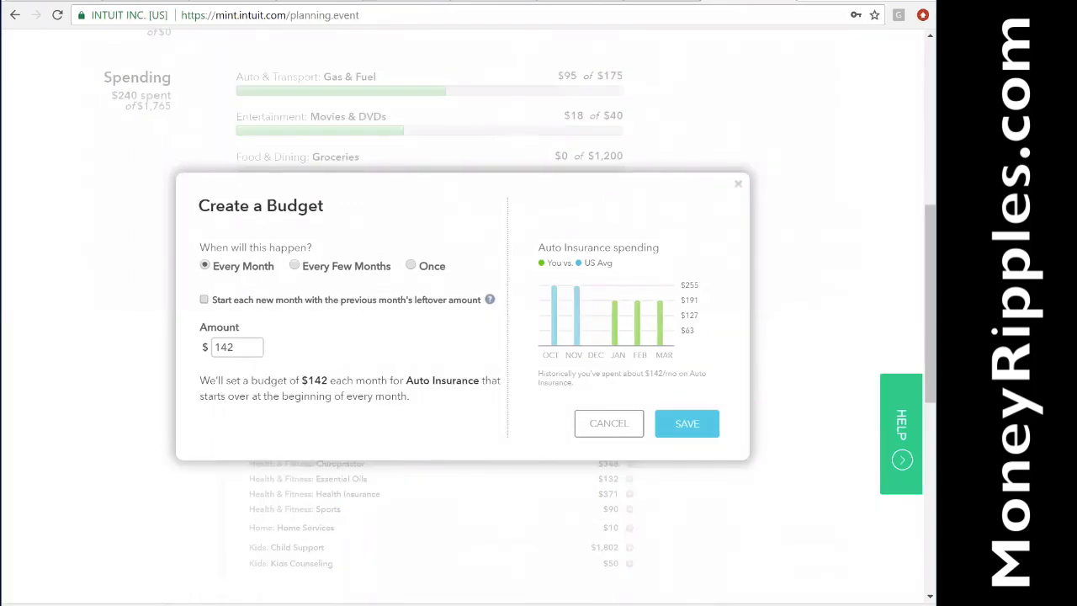
mouse_move(661, 321)
double_click(248, 352)
type("189")
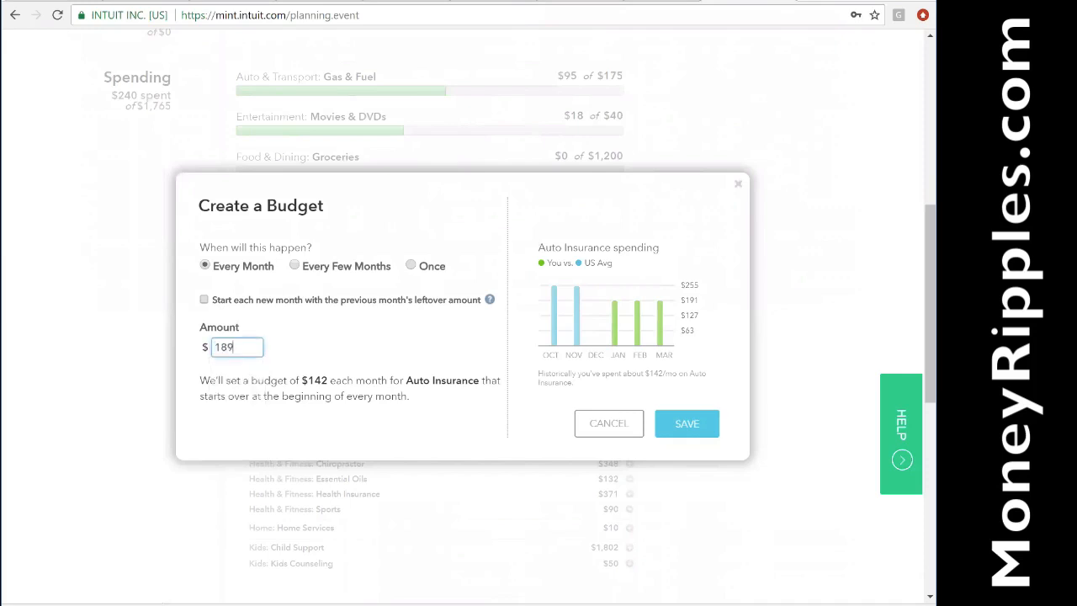
left_click(683, 424)
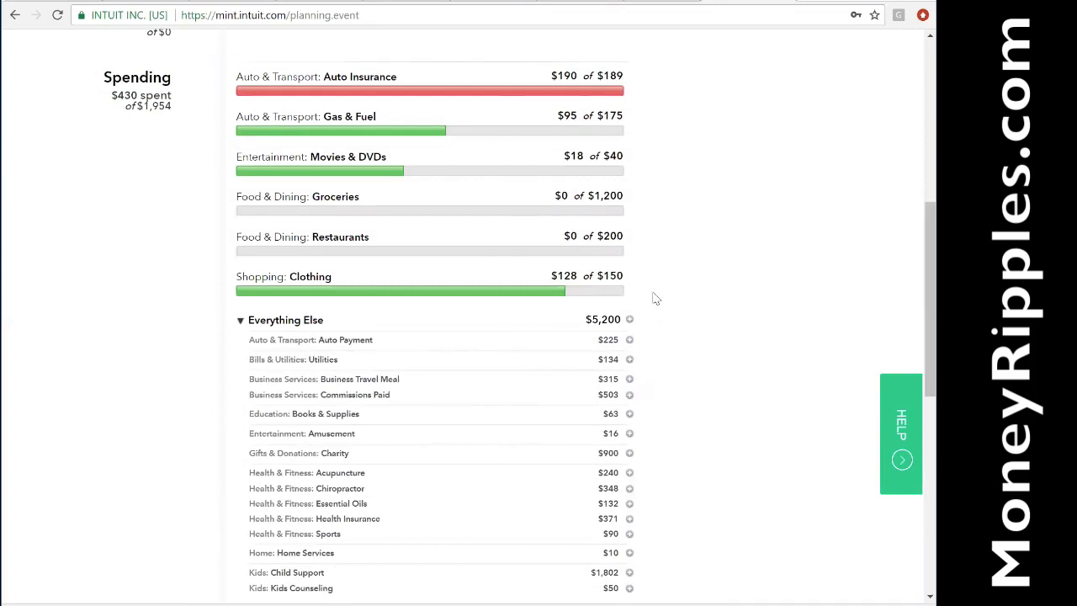
Raise the monthly Auto Insurance budget to $190 and save it.
mouse_move(586, 92)
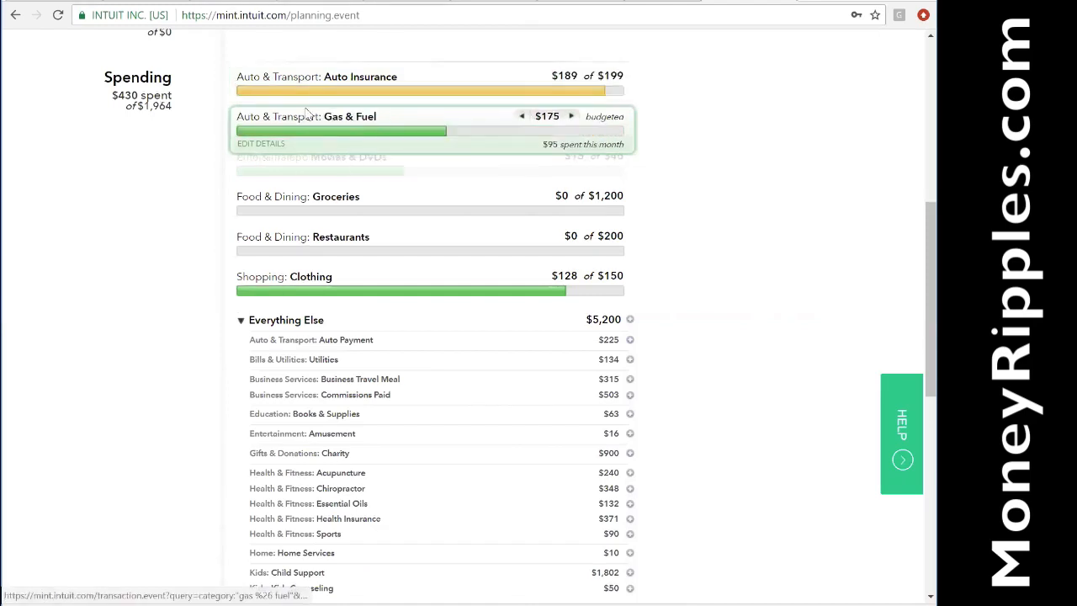
left_click(261, 104)
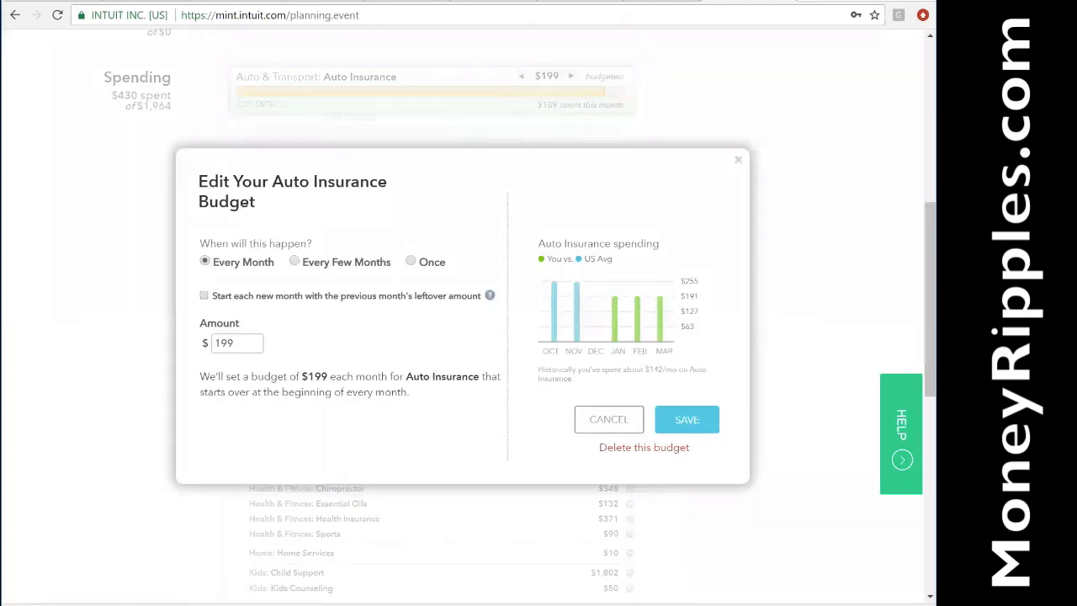
double_click(224, 343)
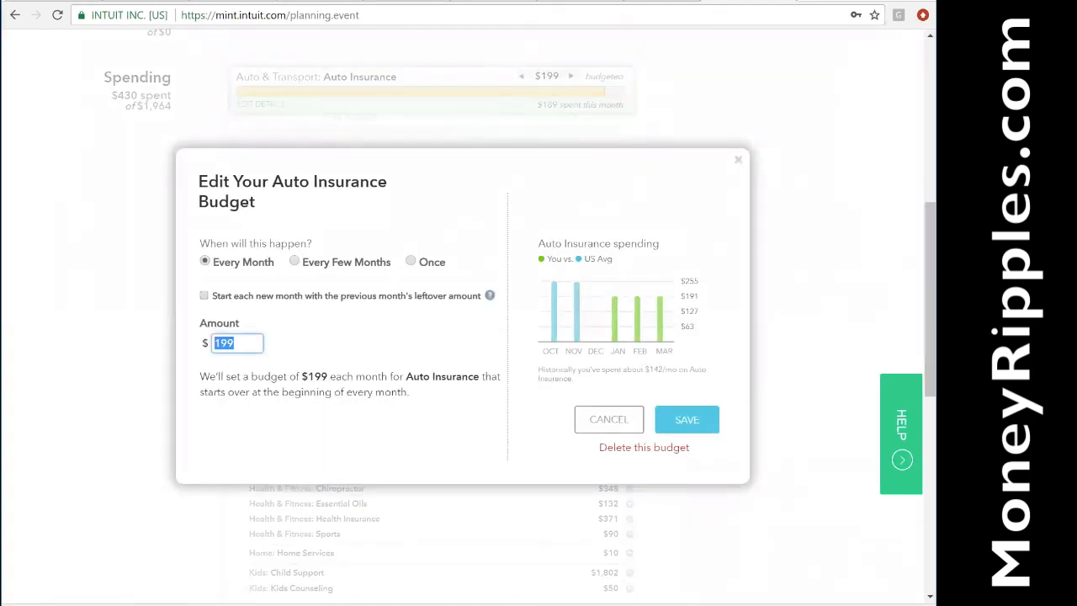
type("19")
left_click(685, 420)
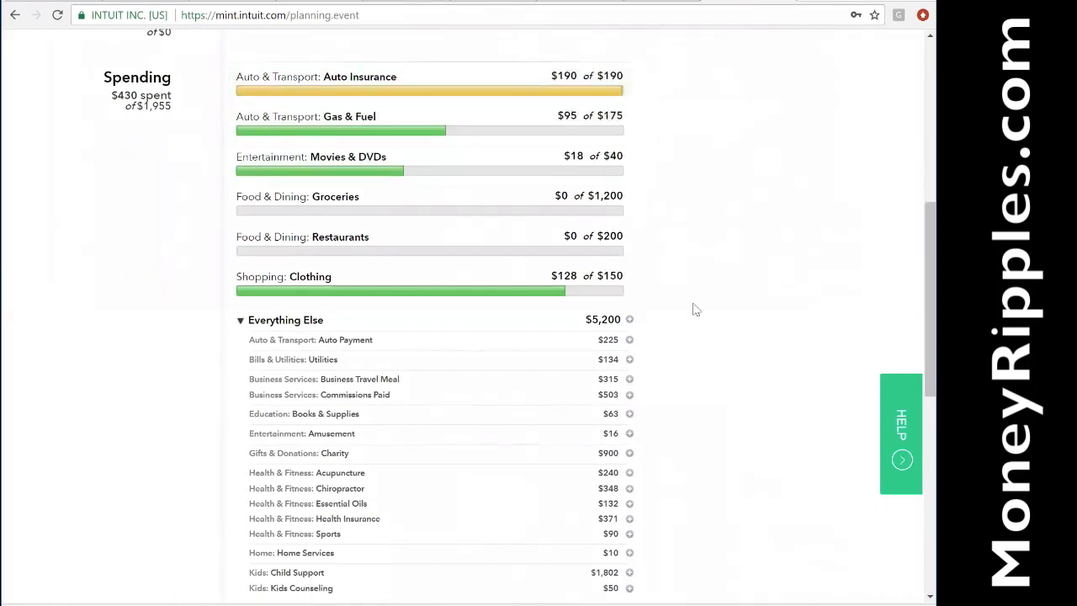
Create a monthly Auto Payment budget of $225 from the Everything Else categories.
left_click(630, 340)
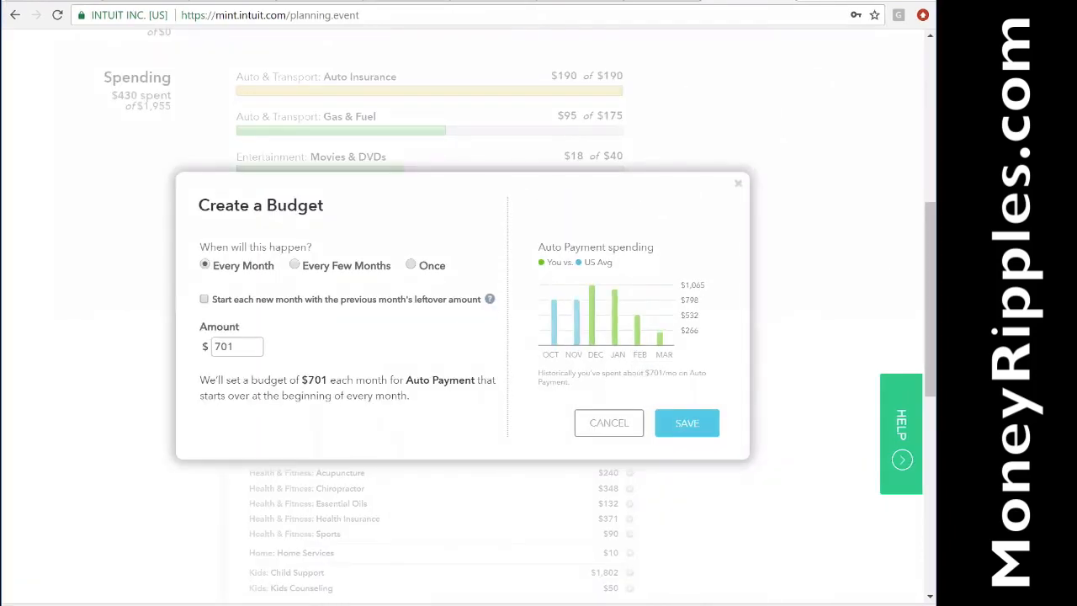
left_click(247, 352)
type("225")
left_click(699, 432)
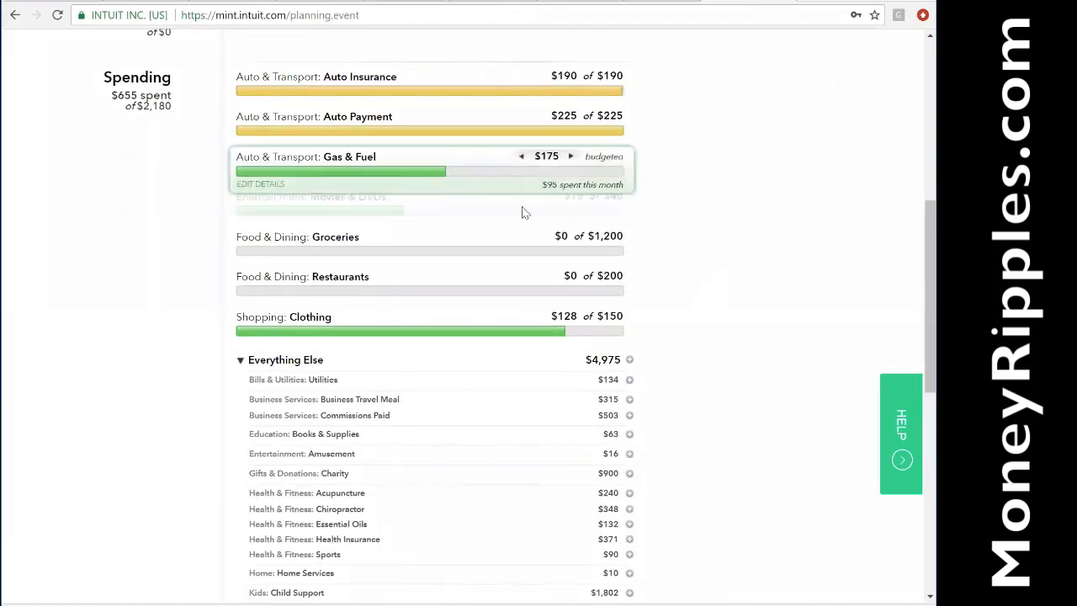
Create a monthly Utilities budget of $350 that starts each new month with the previous month's leftover amount.
left_click(631, 383)
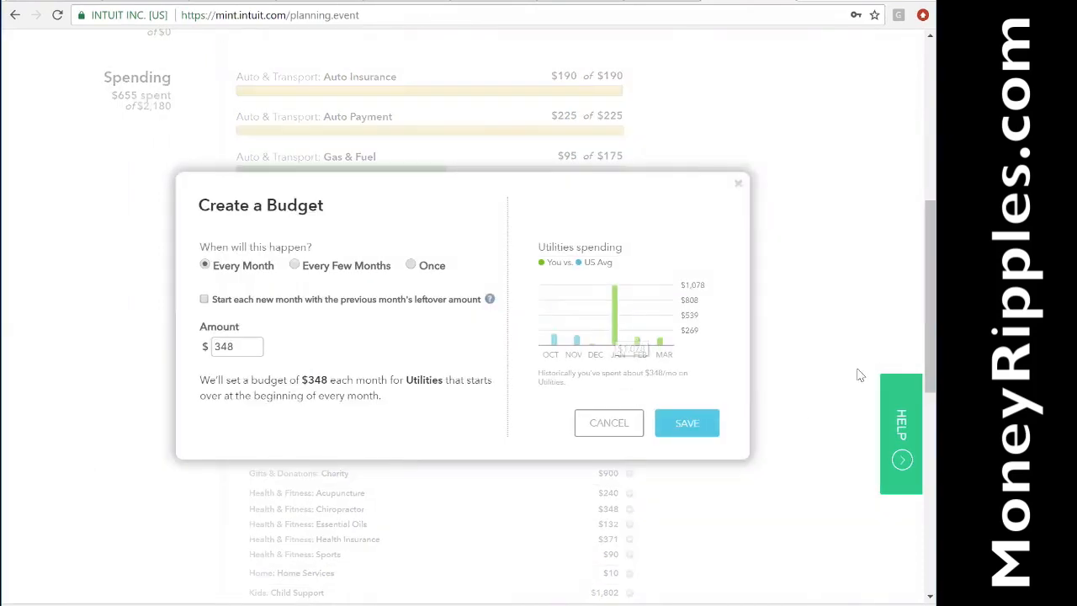
double_click(242, 347)
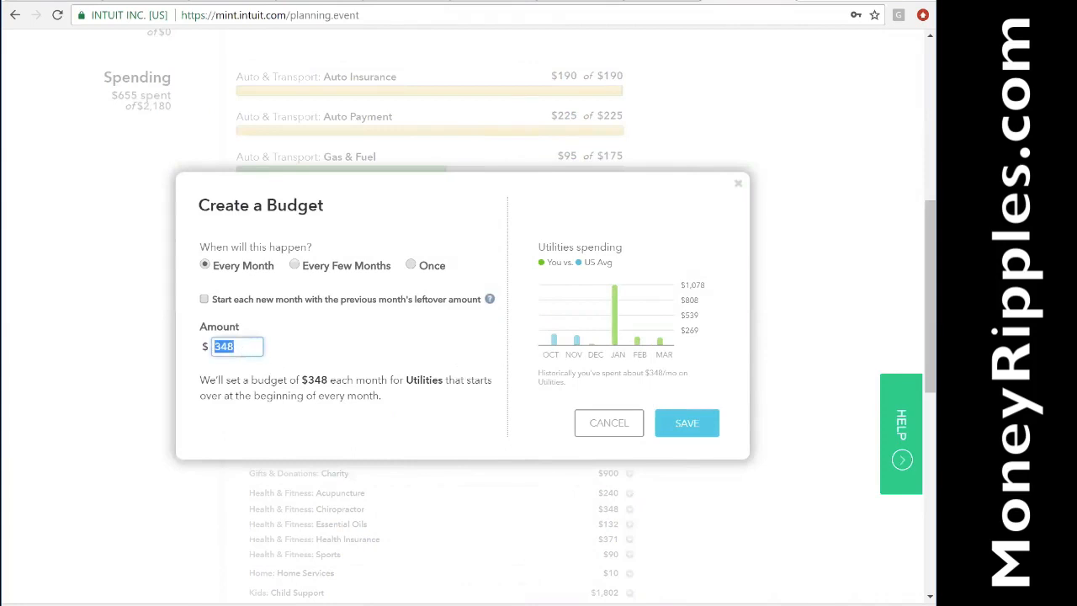
type("350")
left_click(205, 299)
left_click(689, 429)
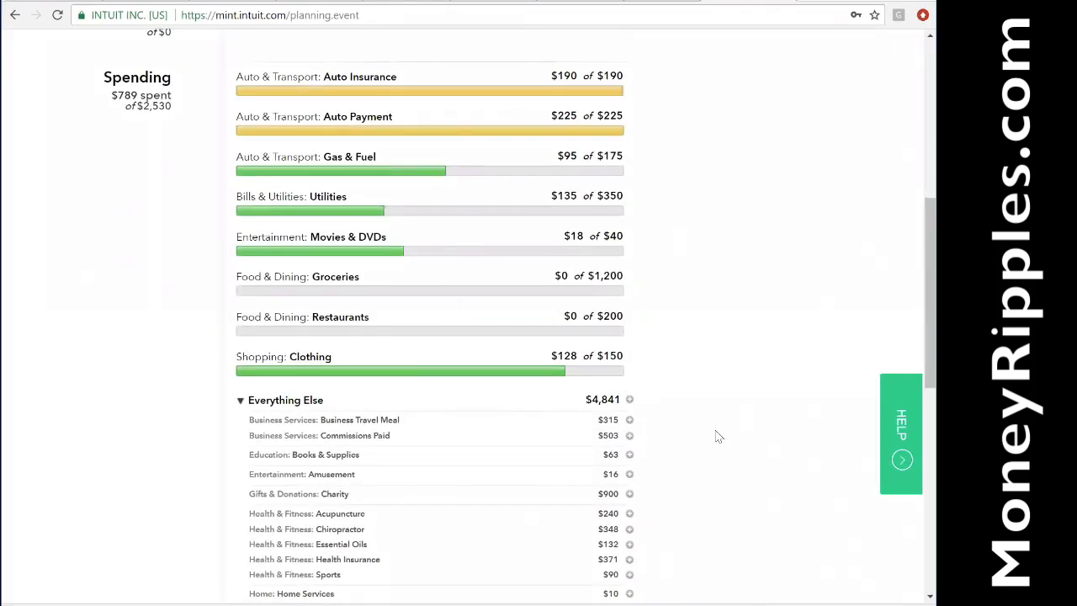
Create a monthly Child Support budget of $1,802 from the Everything Else categories.
scroll(716, 436, "down", 2)
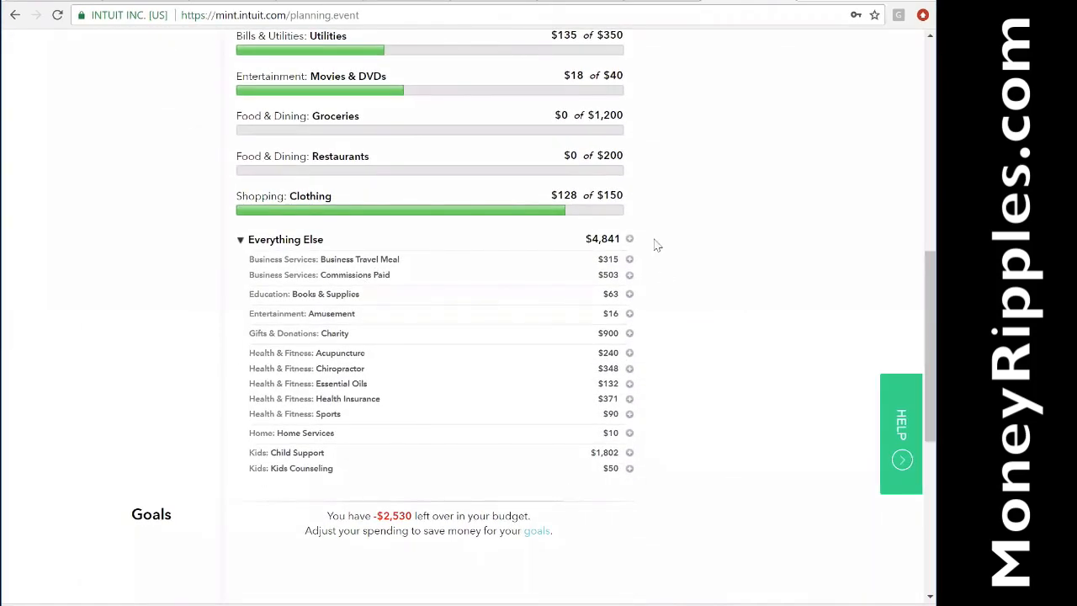
left_click(631, 455)
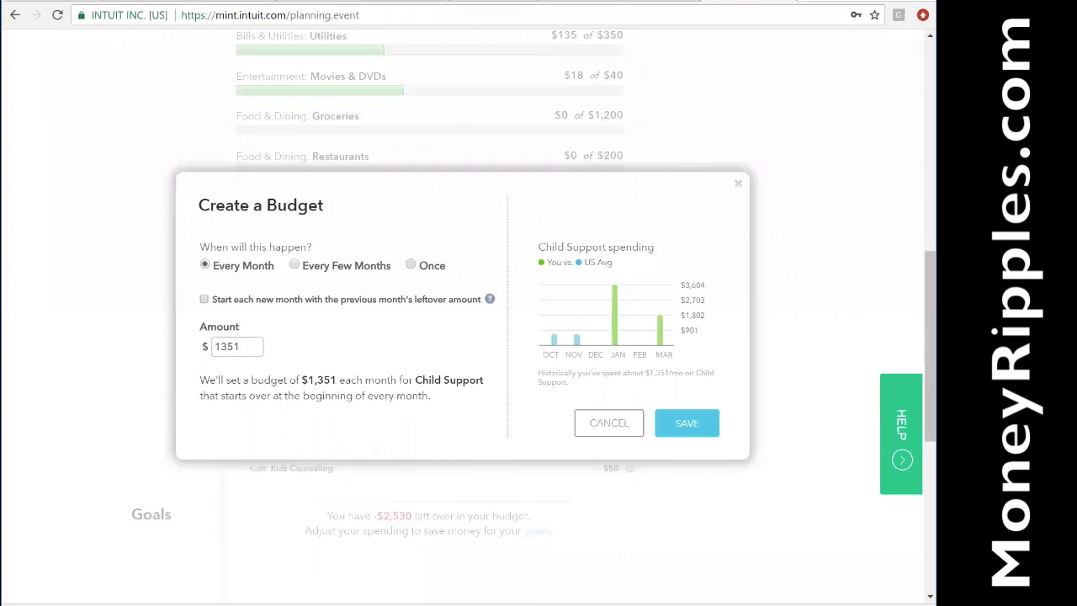
double_click(236, 347)
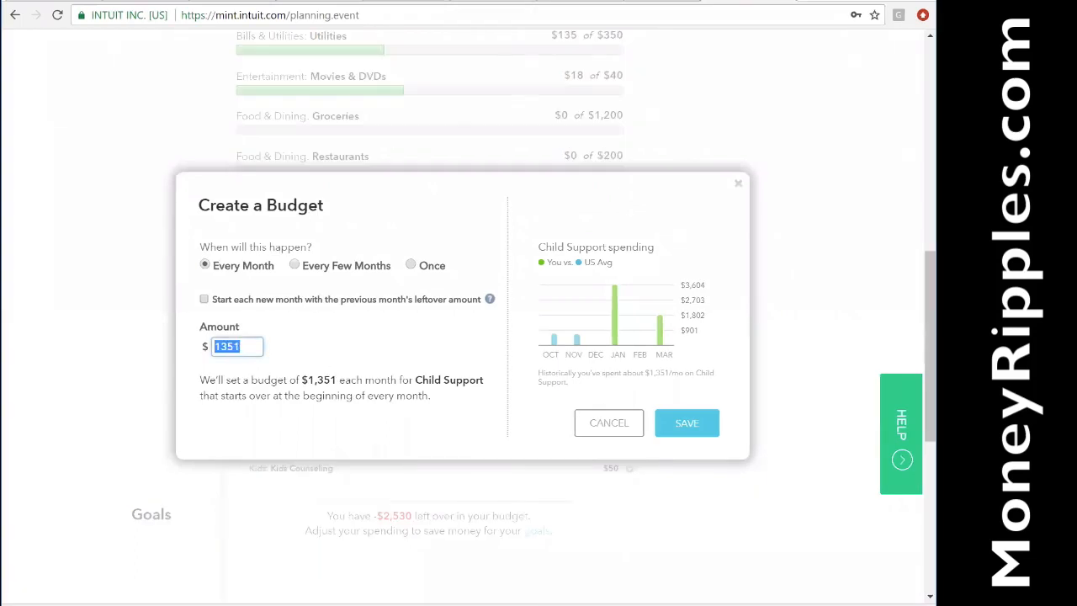
type("1802")
left_click(666, 429)
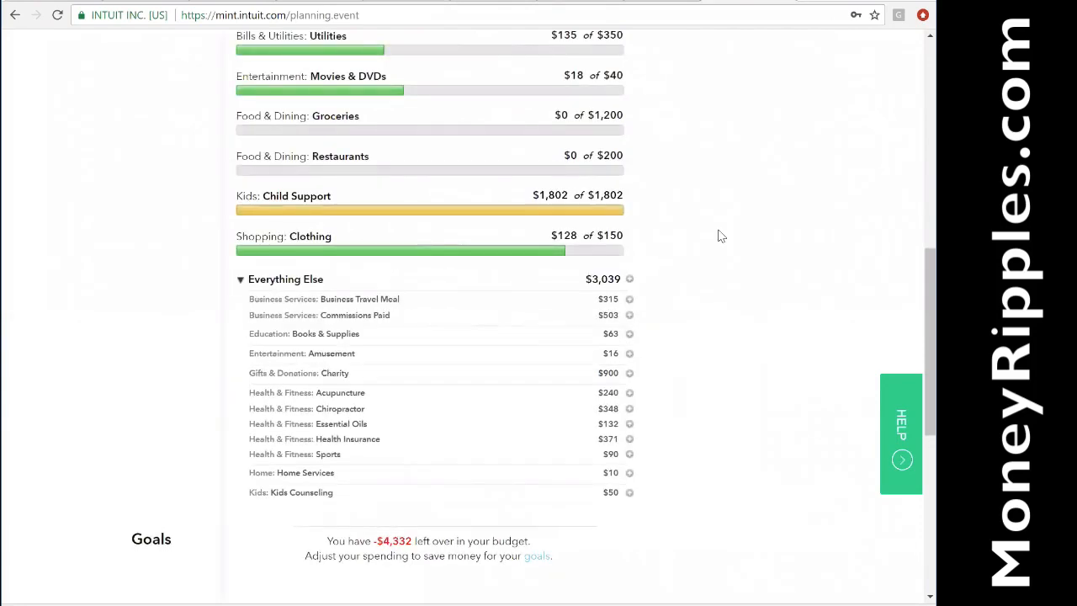
Open the spending trends by category and show the chart for last month.
scroll(719, 237, "up", 5)
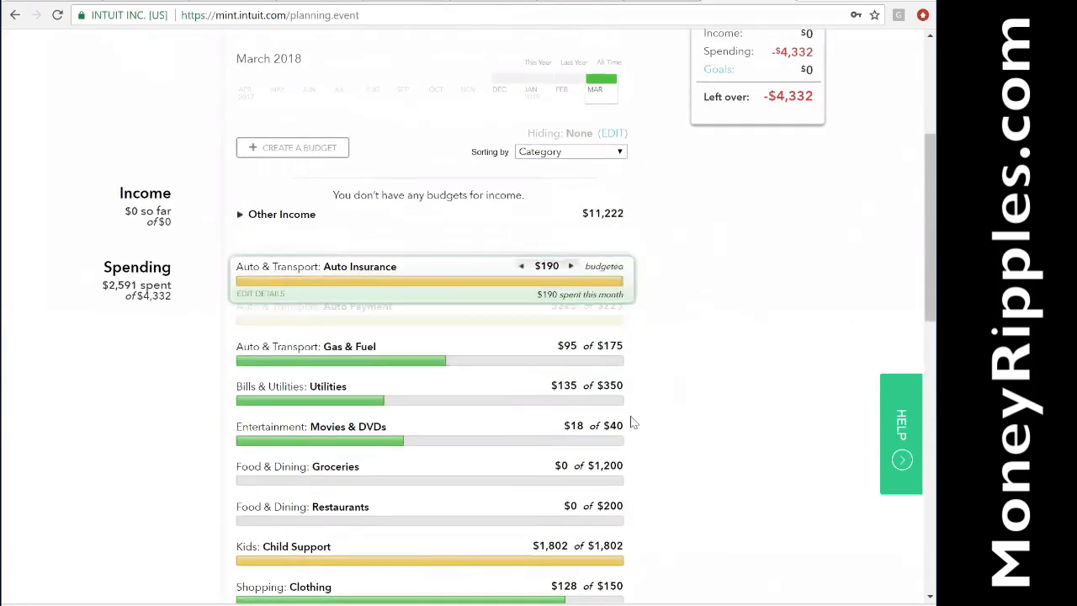
scroll(618, 453, "up", 4)
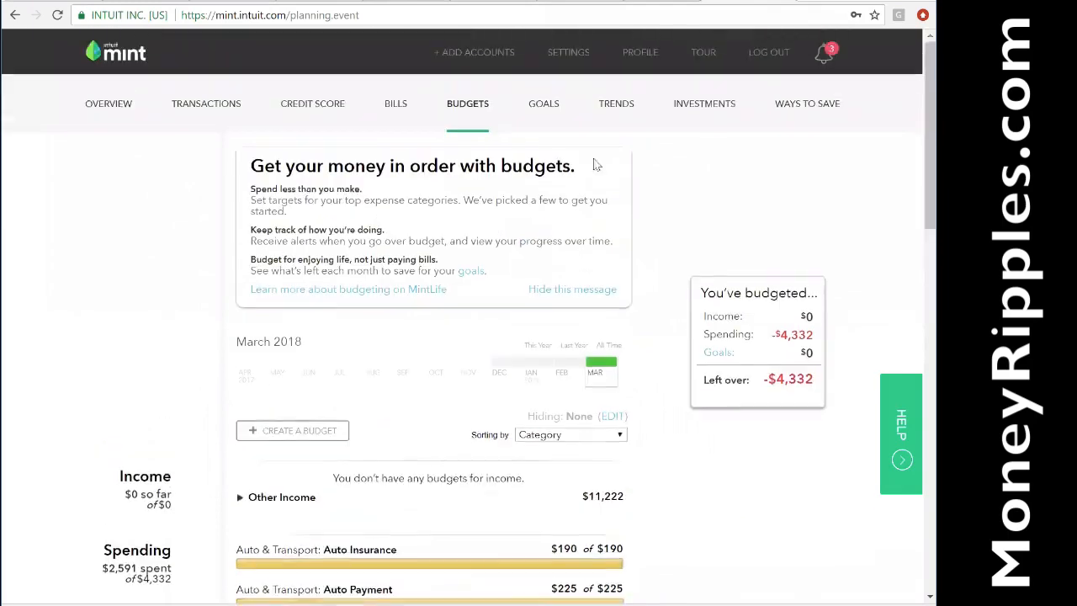
left_click(613, 107)
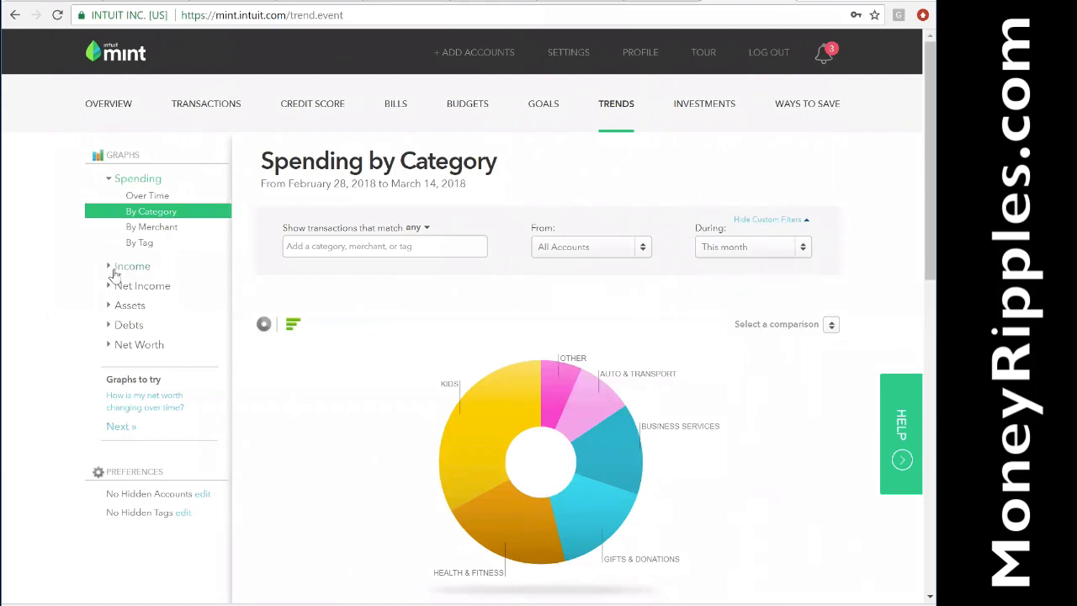
left_click(804, 245)
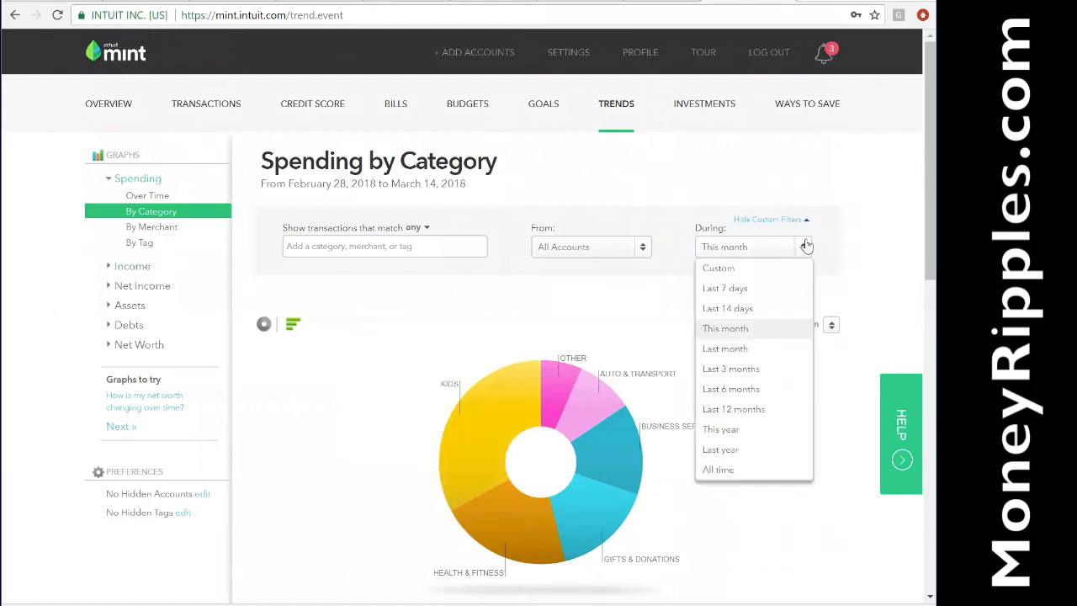
left_click(725, 348)
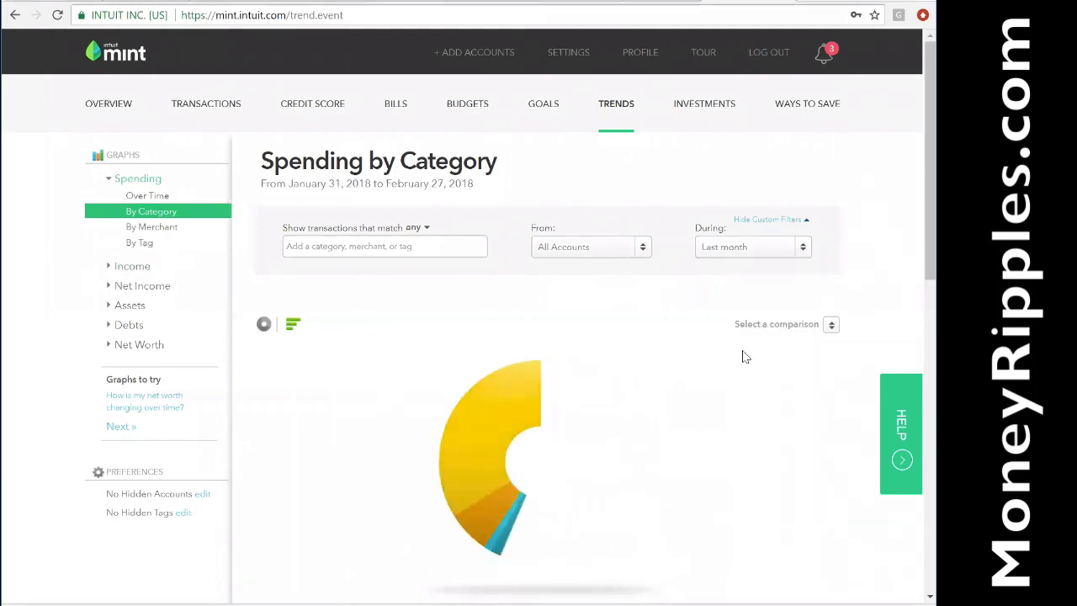
Review last month's spending chart and expand the spending list to show every category.
mouse_move(610, 493)
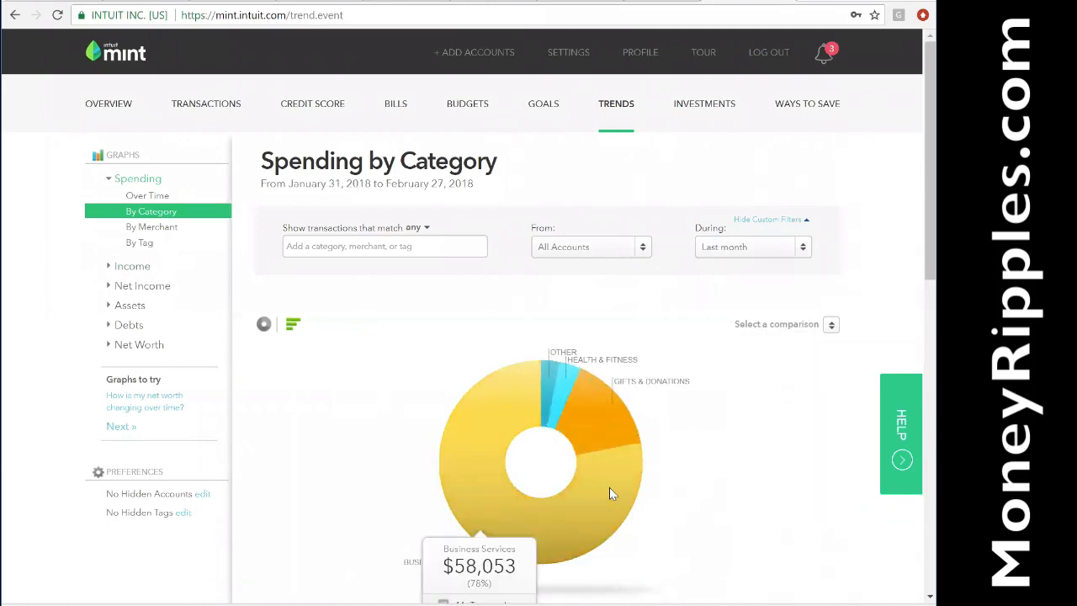
scroll(609, 487, "down", 2)
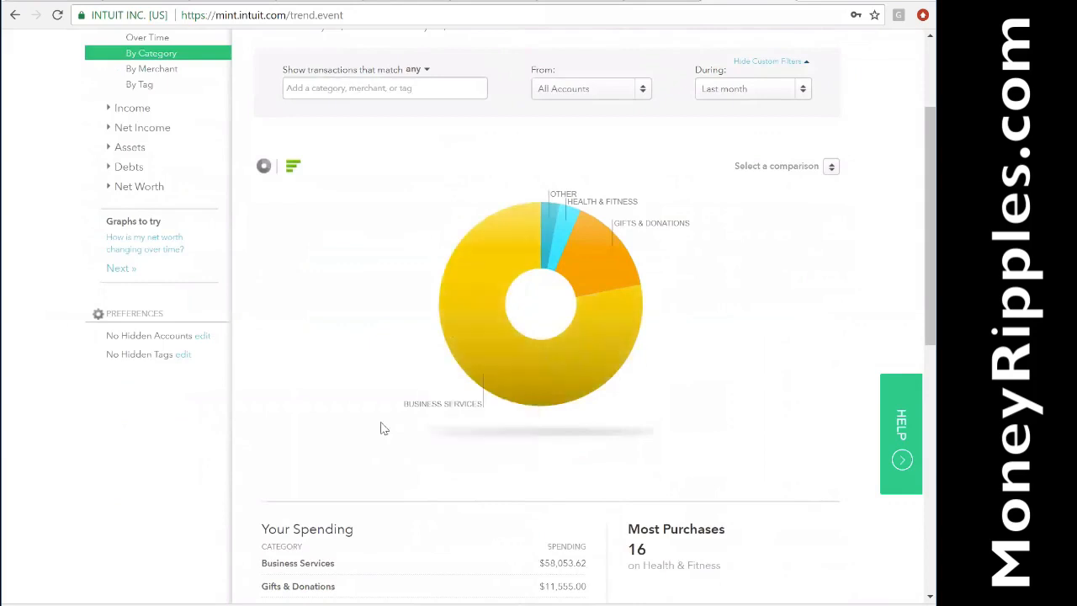
scroll(380, 428, "down", 3)
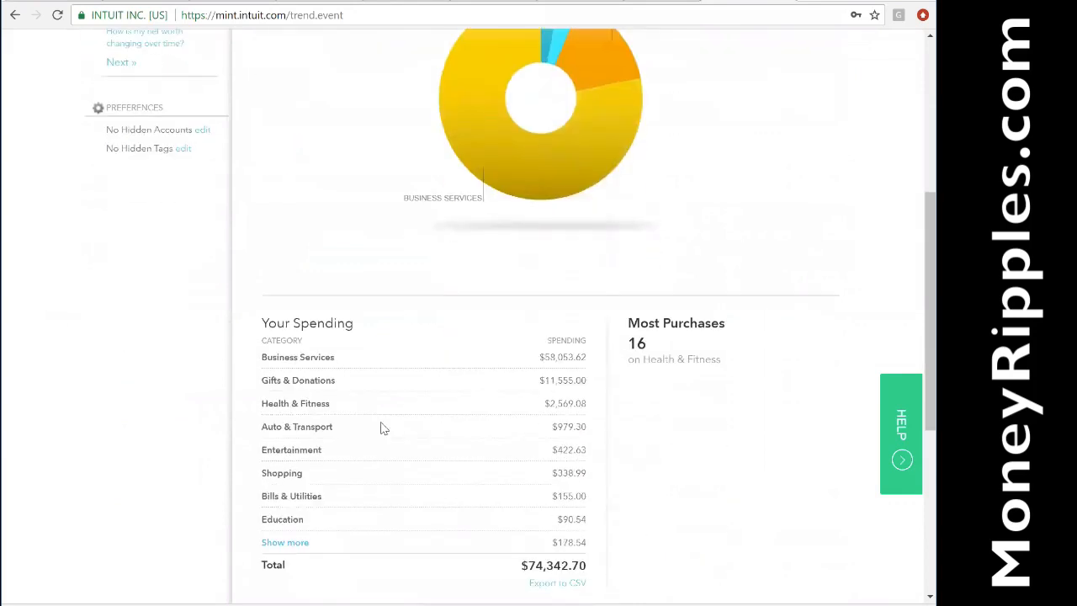
left_click(288, 542)
scroll(393, 482, "down", 2)
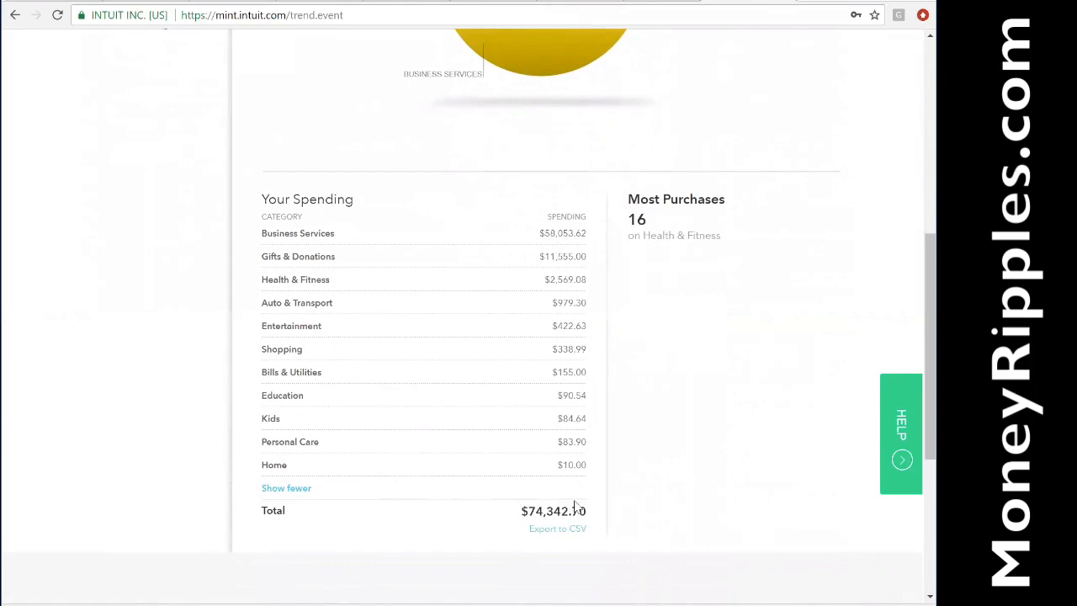
Show spending by category for the last 3 months and review the category list down to its total.
scroll(574, 505, "up", 5)
left_click(806, 207)
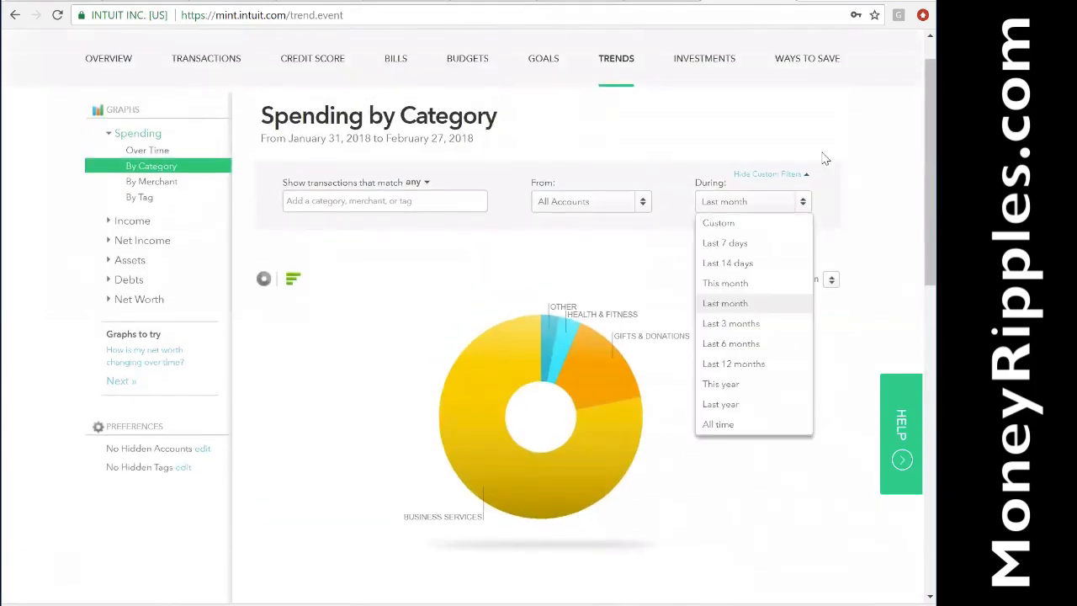
left_click(753, 325)
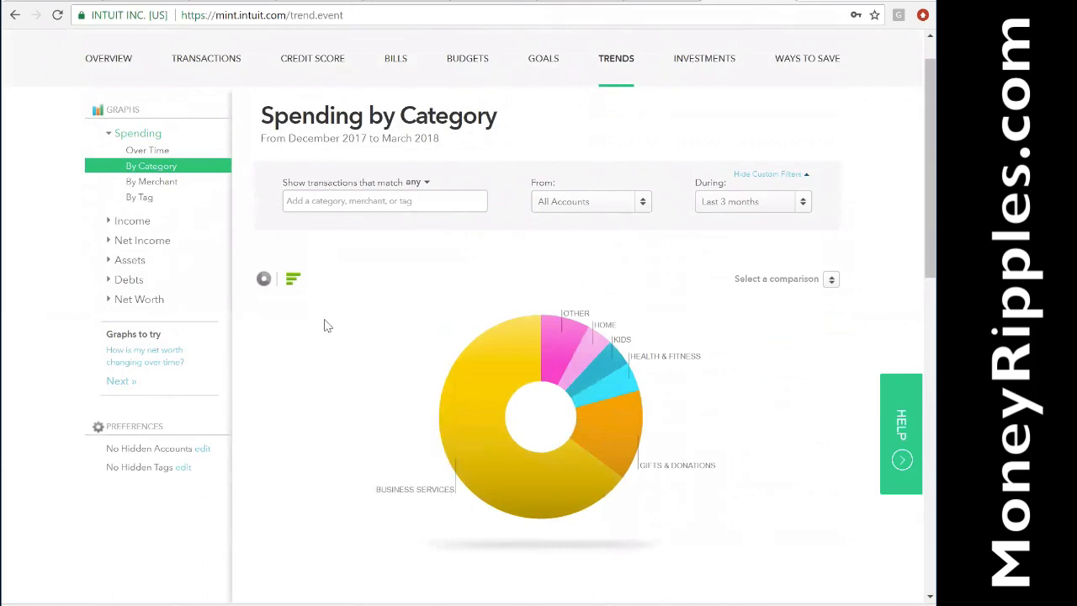
scroll(384, 452, "down", 2)
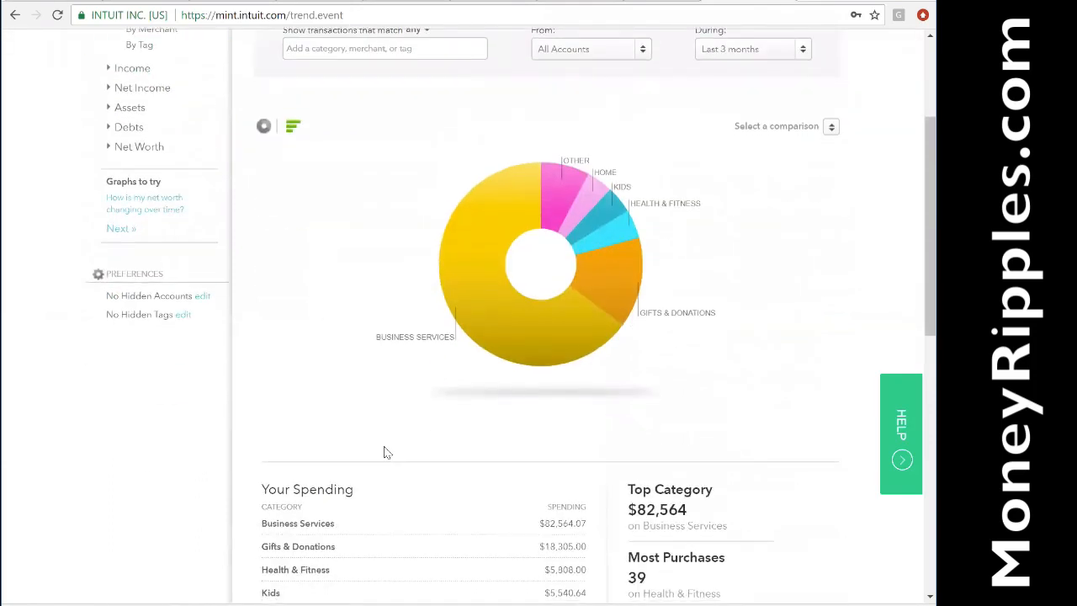
scroll(383, 453, "down", 5)
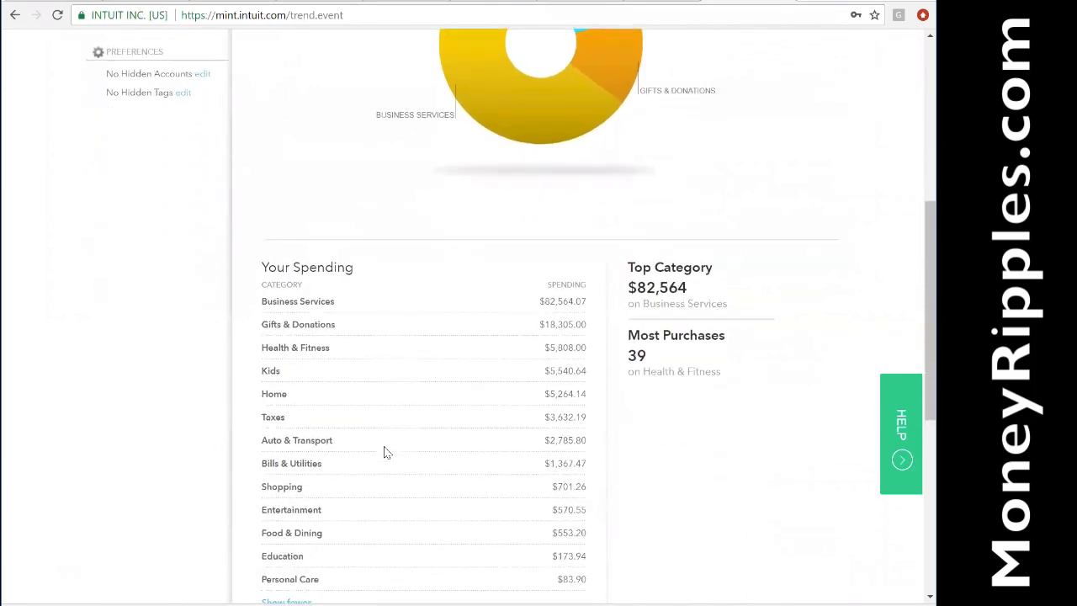
scroll(383, 453, "down", 1)
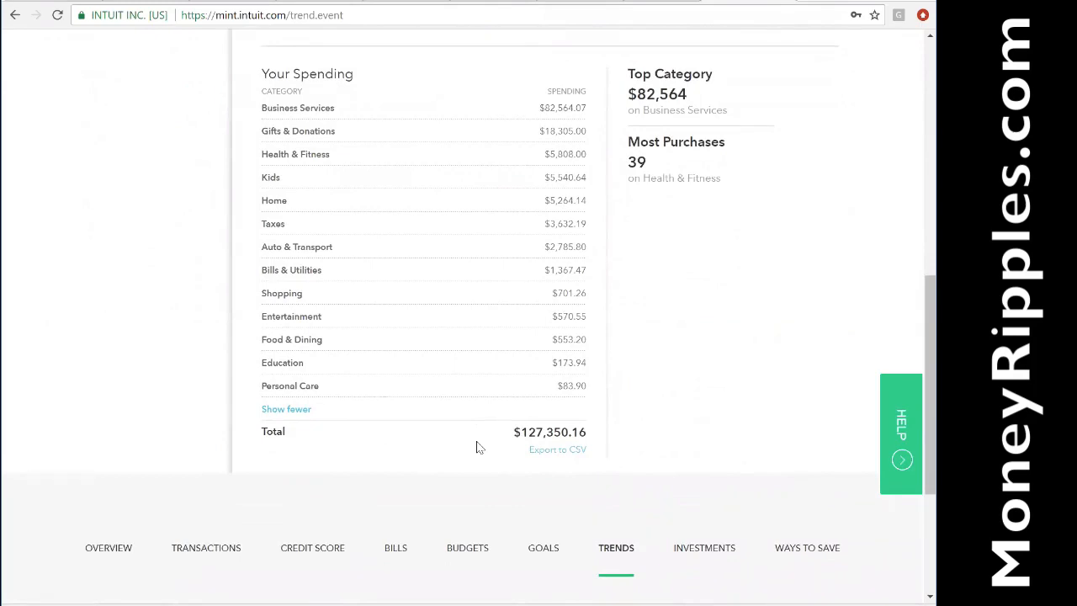
Set a custom date range for the spending chart from 12/15/2017 to 3/14/2018.
scroll(476, 446, "up", 6)
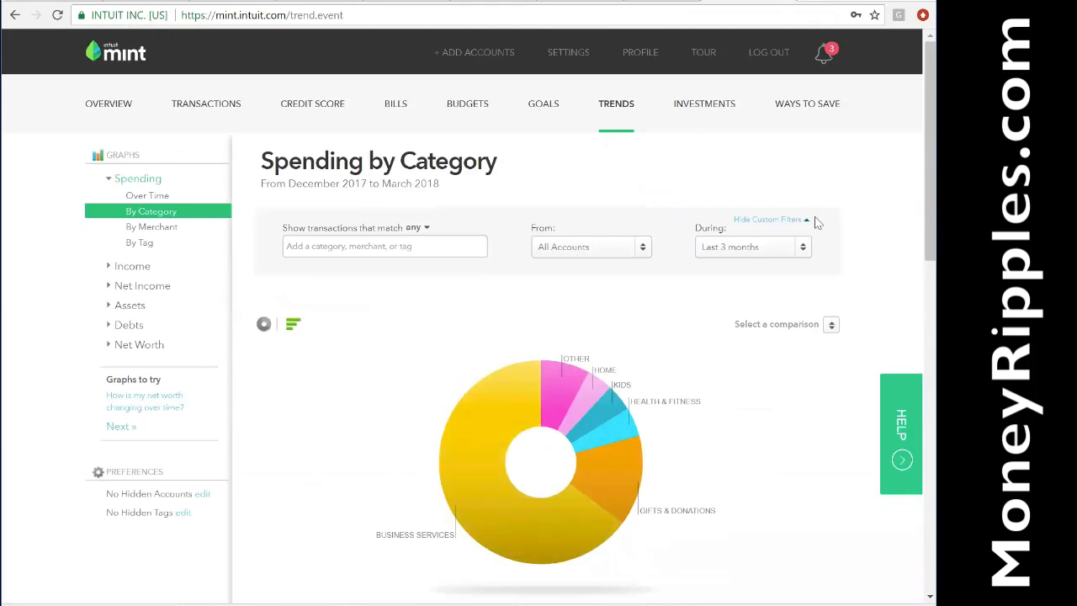
left_click(801, 246)
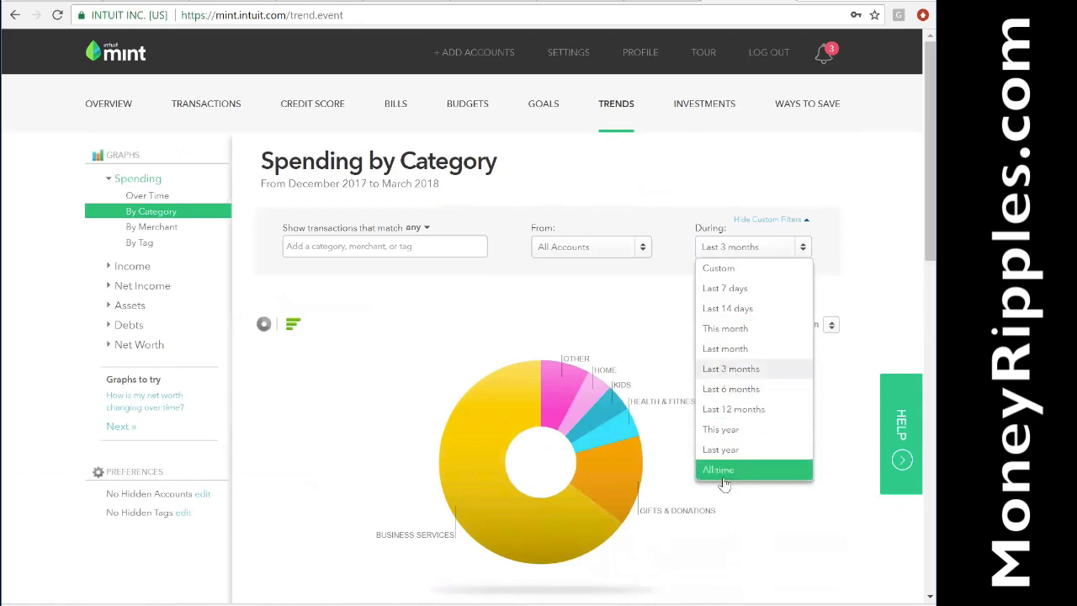
left_click(773, 268)
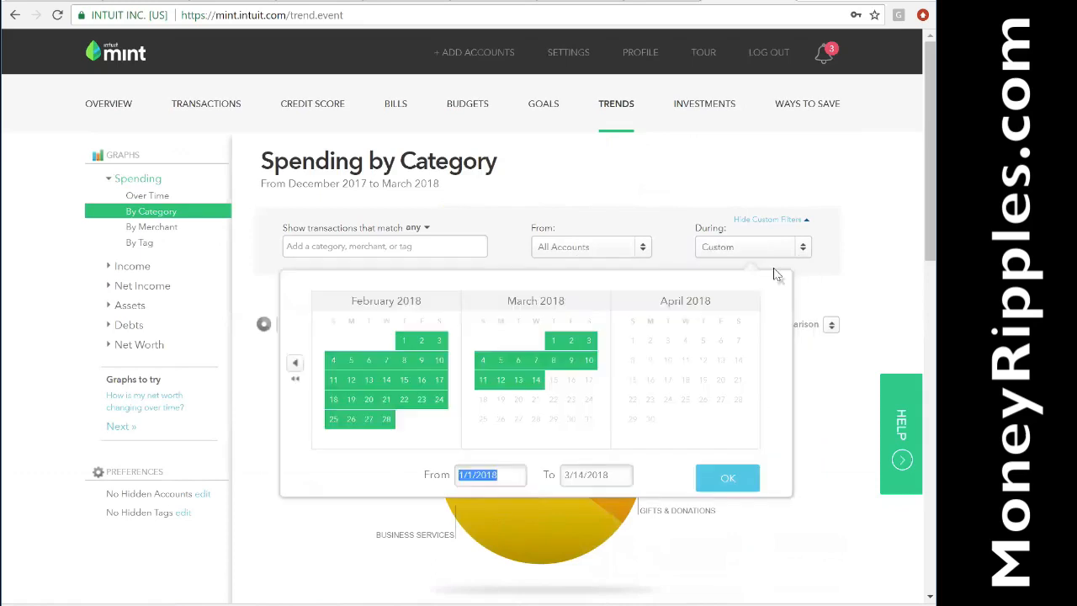
left_click(293, 363)
left_click(293, 363)
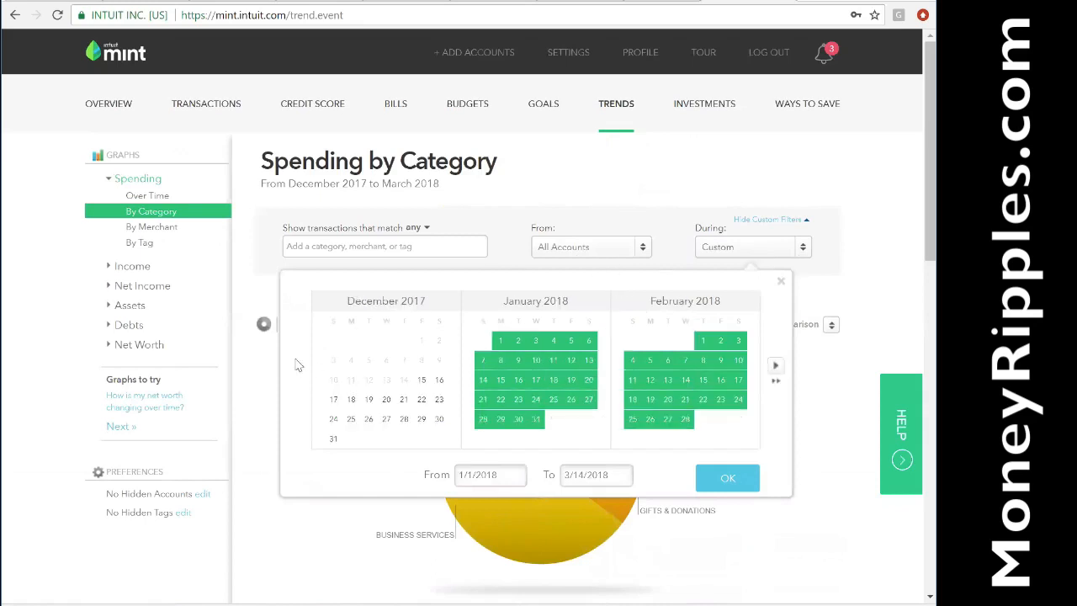
left_click(421, 380)
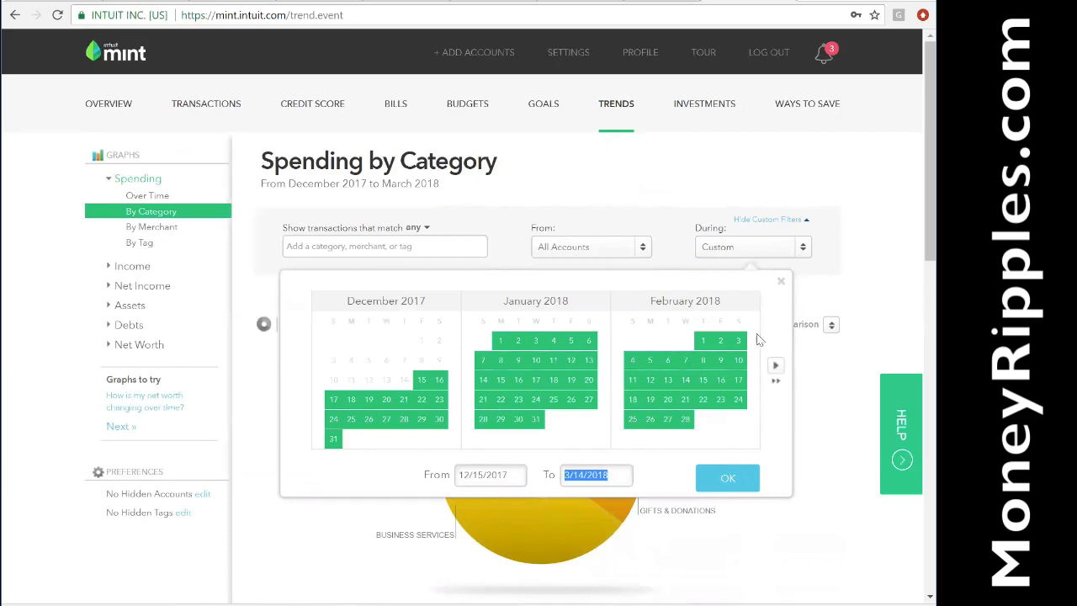
left_click(775, 365)
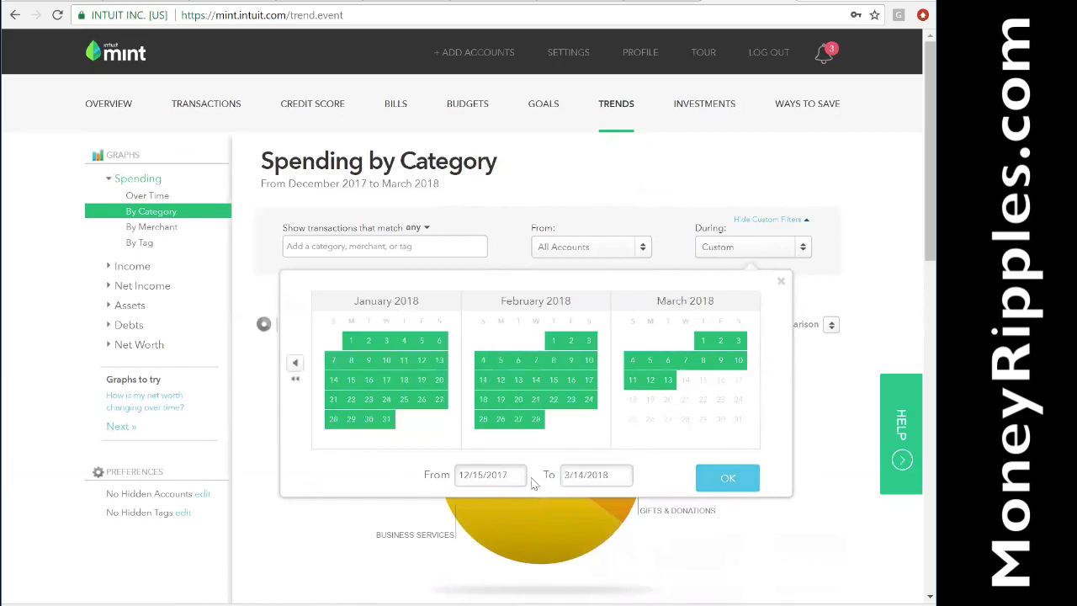
left_click(725, 479)
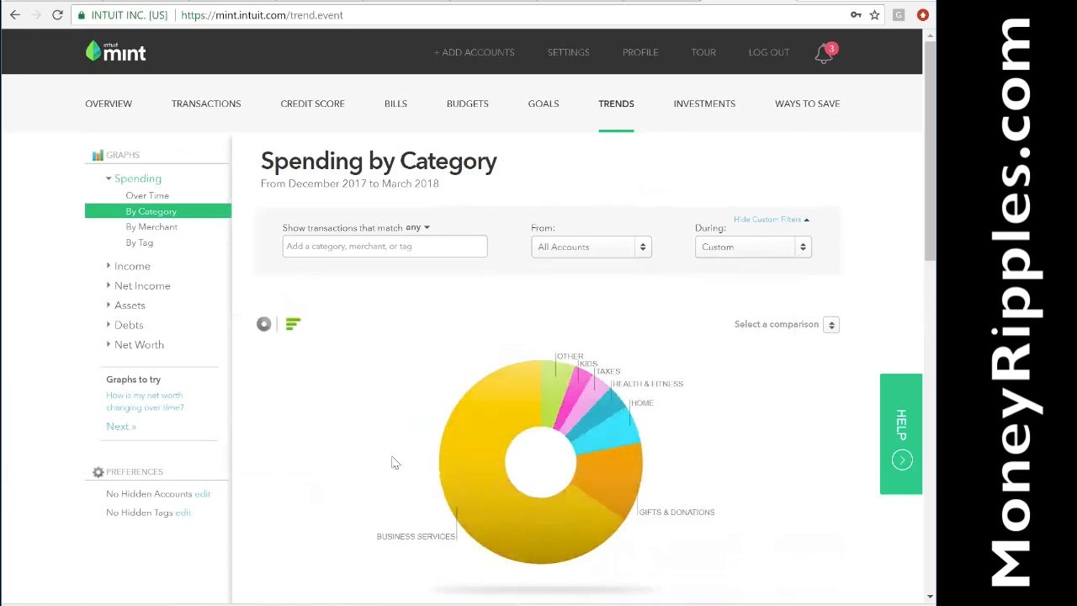
Check the chart's category slices and break Health & Fitness down into its subcategories.
scroll(395, 471, "down", 2)
mouse_move(561, 446)
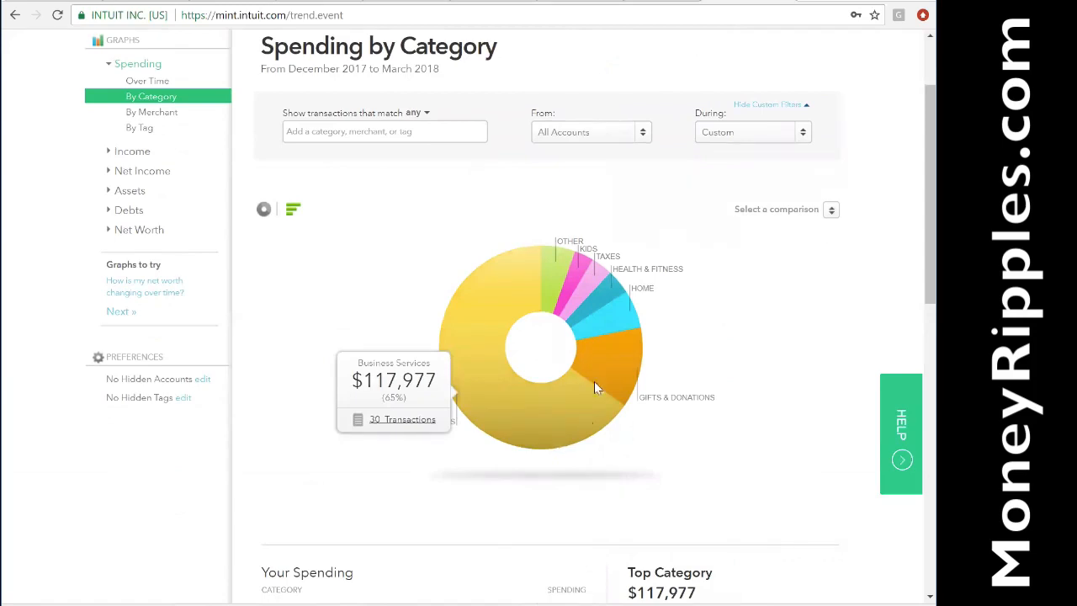
mouse_move(631, 353)
mouse_move(617, 311)
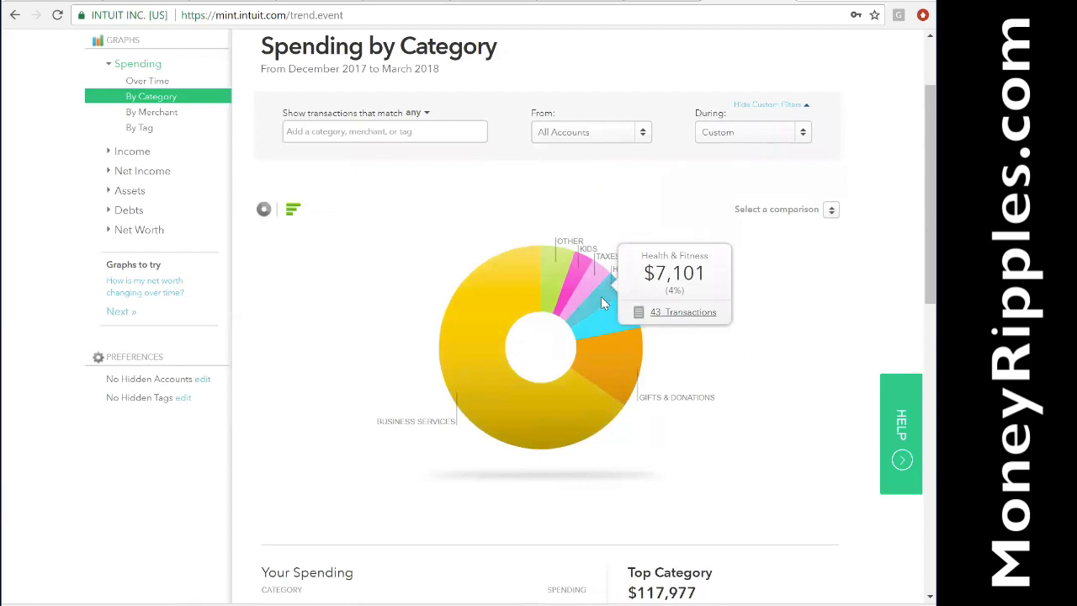
left_click(601, 302)
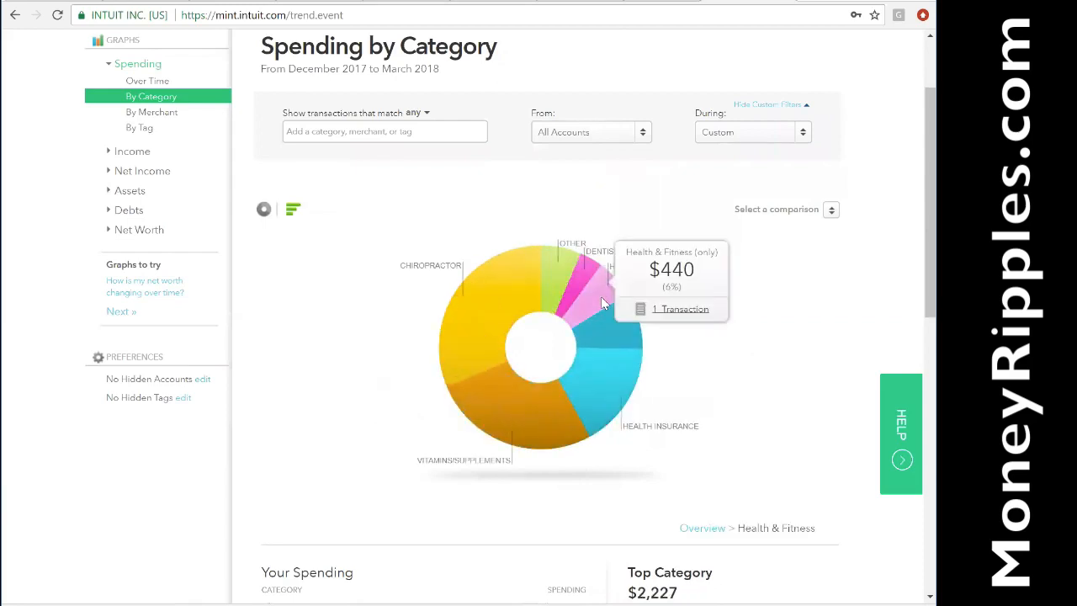
Examine the Health & Fitness subcategory slices and the full list of subcategory spending amounts.
mouse_move(525, 286)
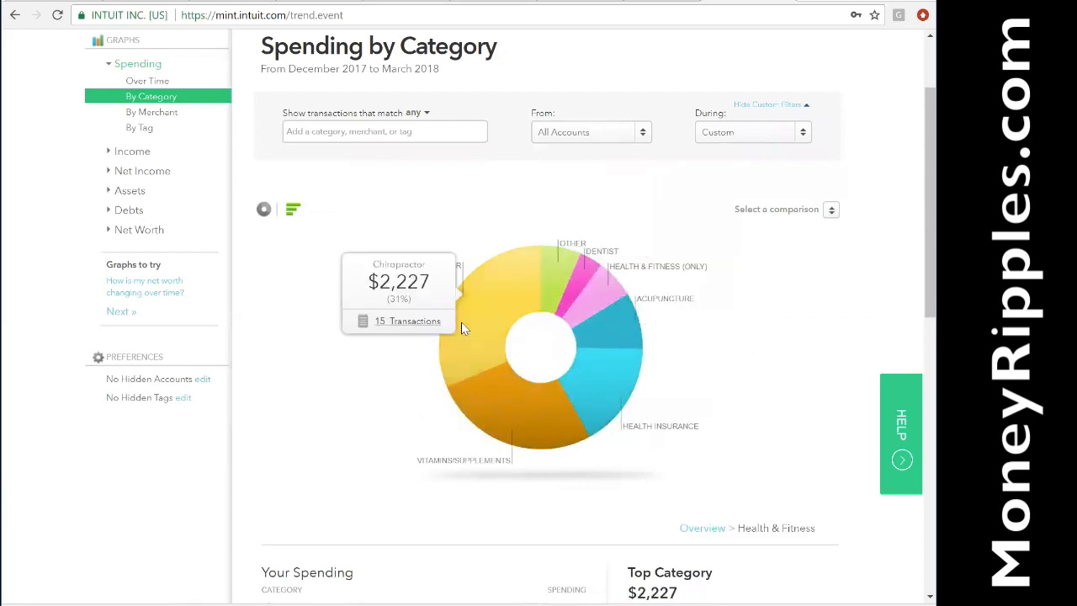
mouse_move(538, 418)
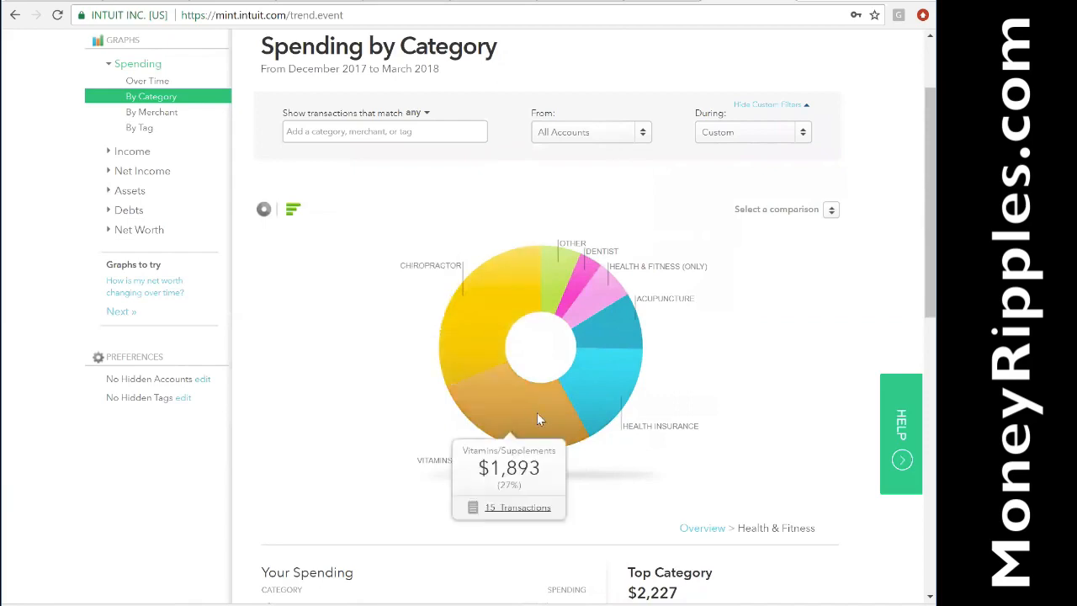
mouse_move(627, 320)
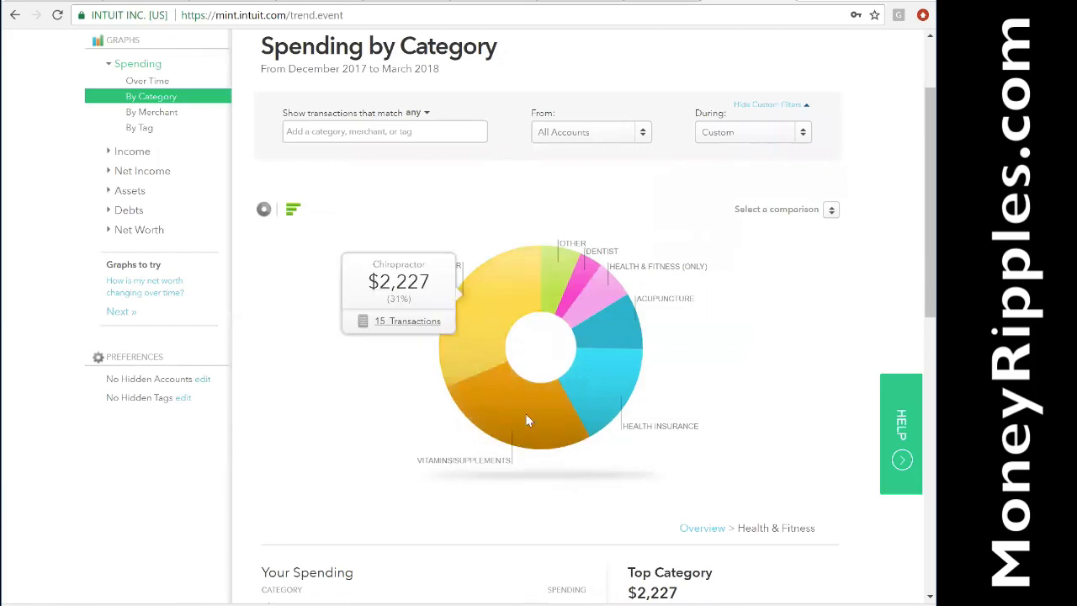
mouse_move(589, 410)
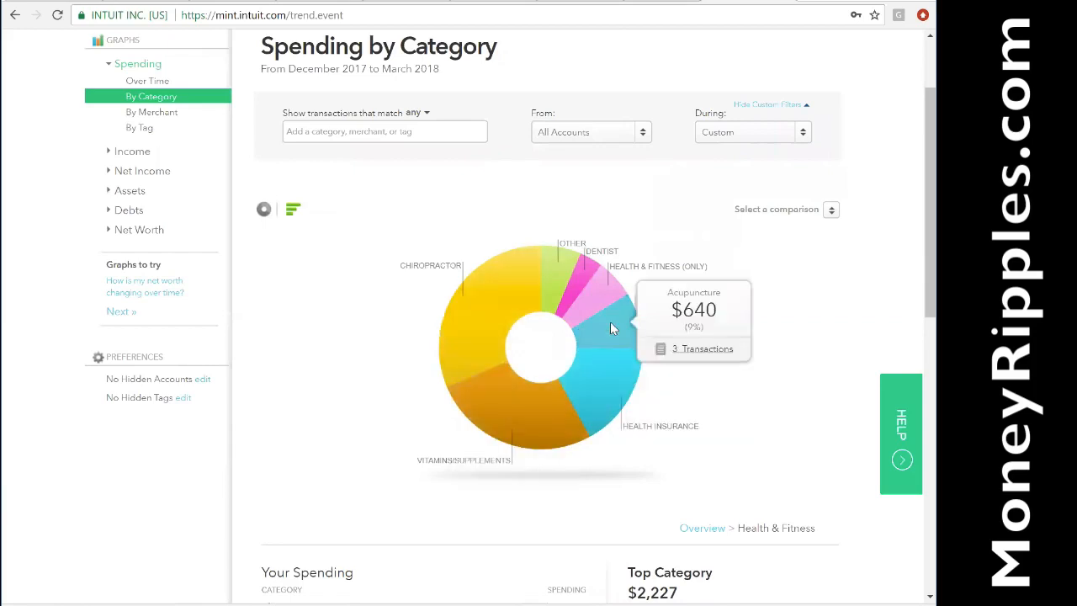
mouse_move(600, 293)
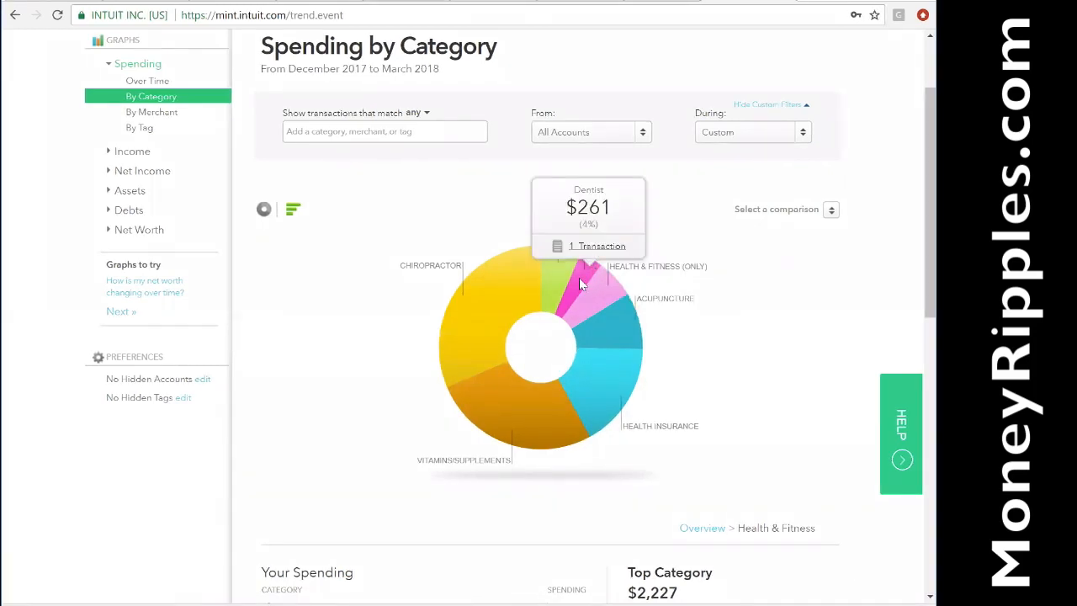
mouse_move(561, 287)
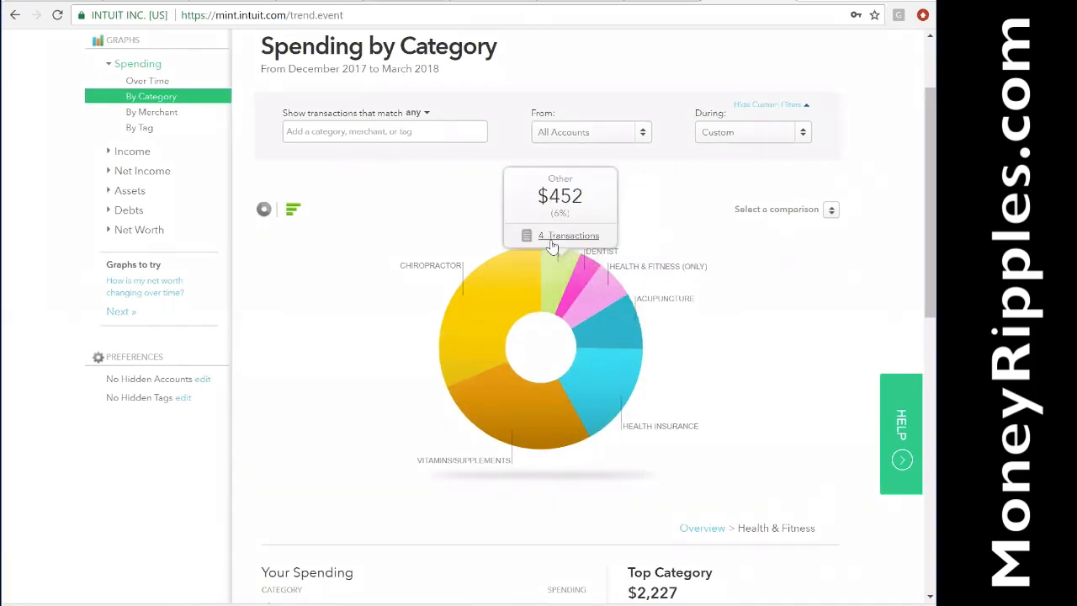
scroll(457, 514, "down", 3)
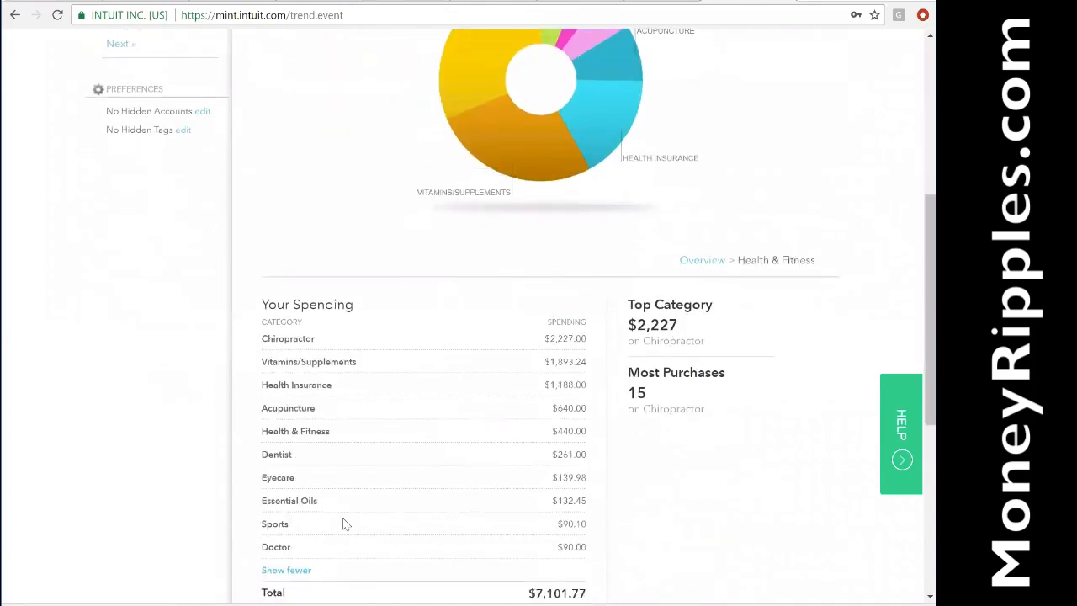
left_click(298, 571)
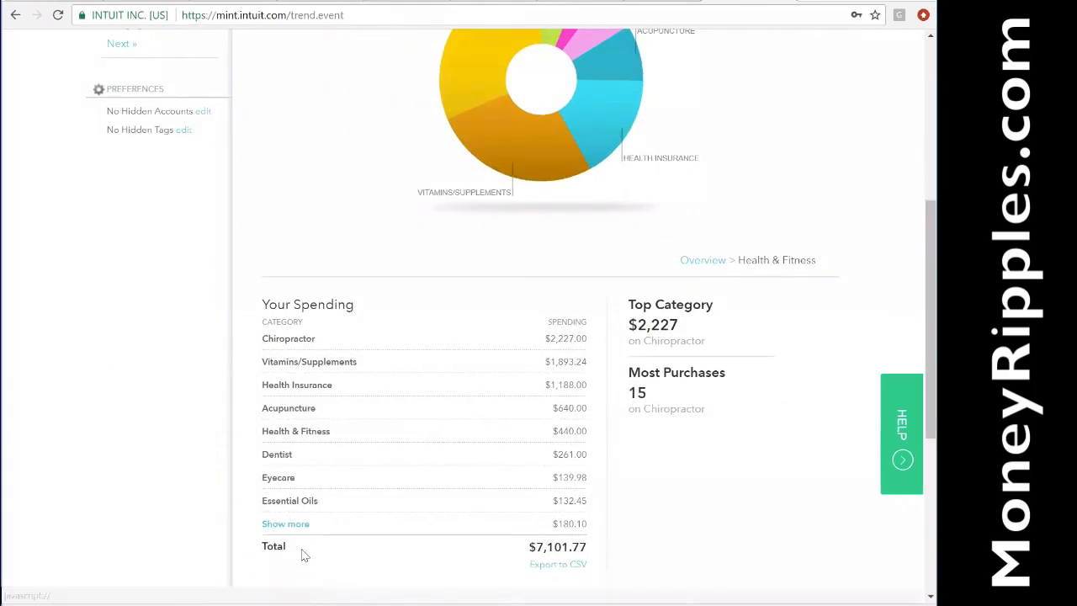
left_click(291, 525)
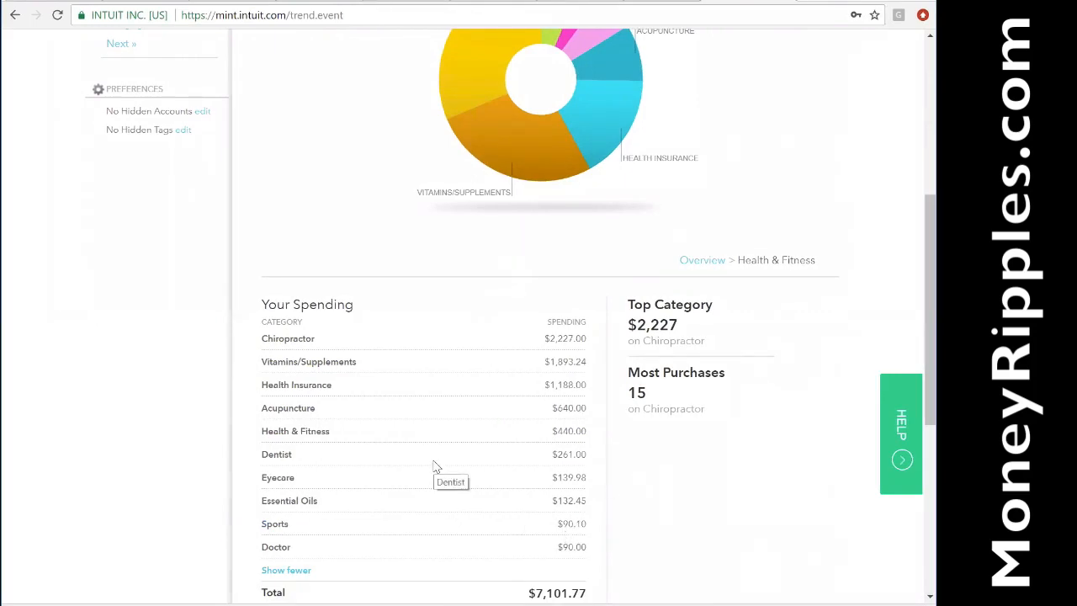
scroll(436, 467, "up", 1)
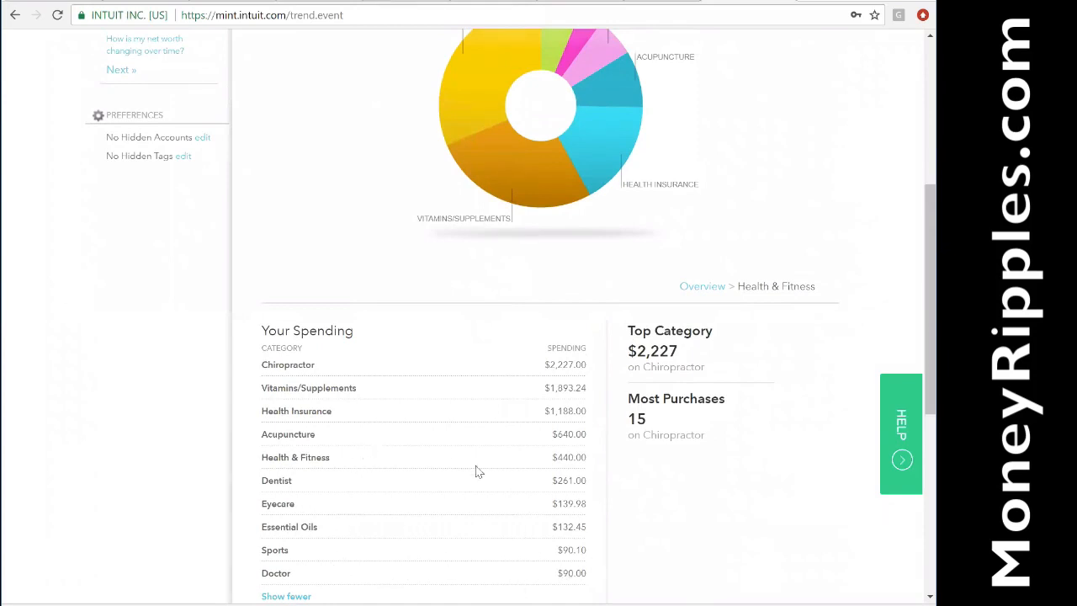
scroll(476, 471, "up", 1)
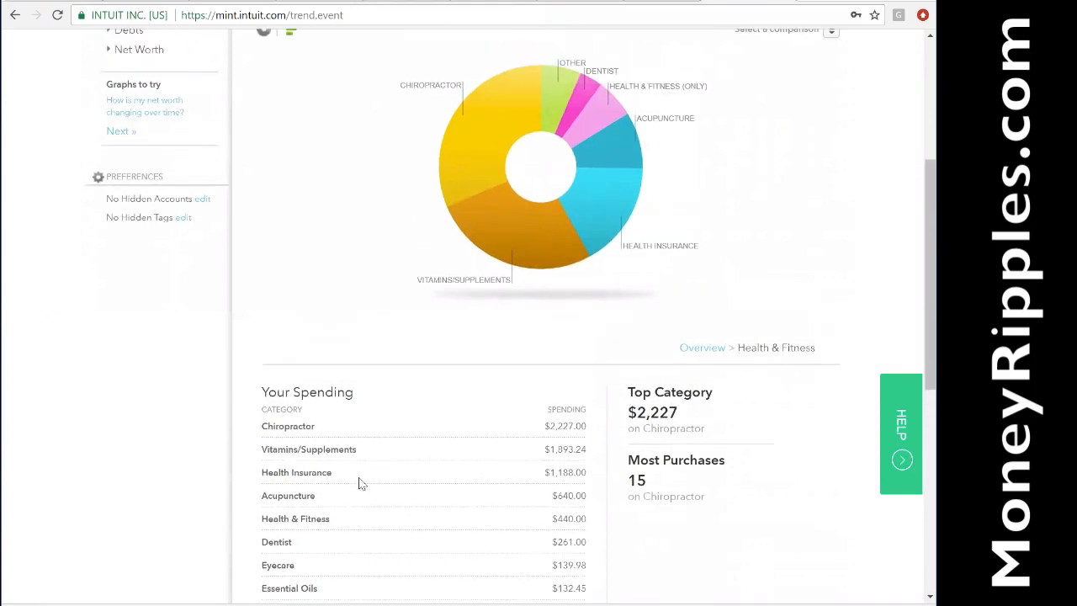
scroll(486, 481, "down", 2)
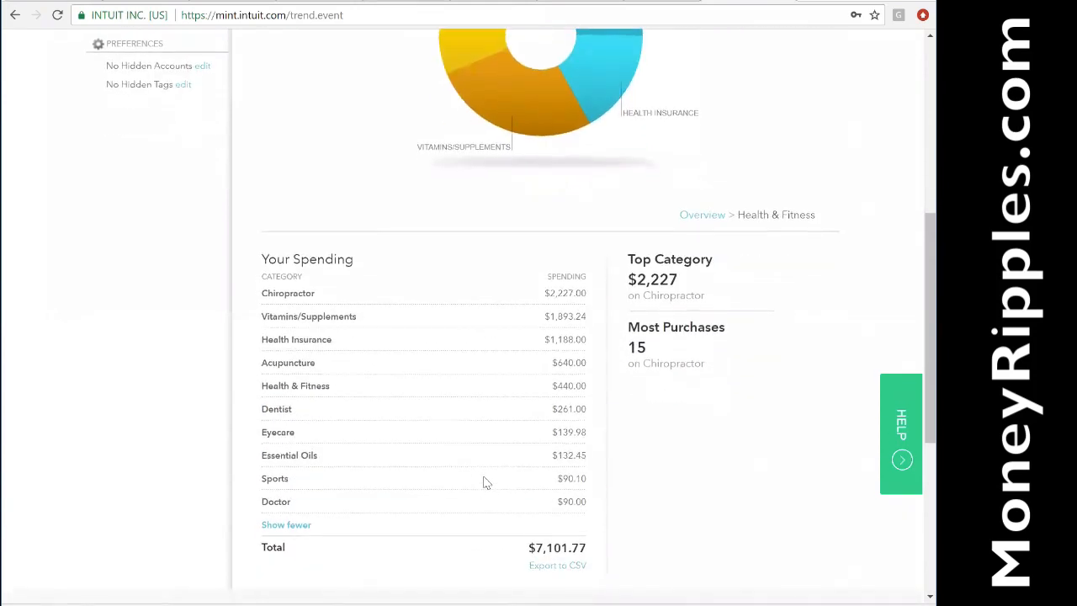
scroll(485, 480, "up", 1)
Recategorize the Feb 7 Natural Health Center transaction from the Health & Fitness slice as Acupuncture, and close the matching transactions.
mouse_move(588, 86)
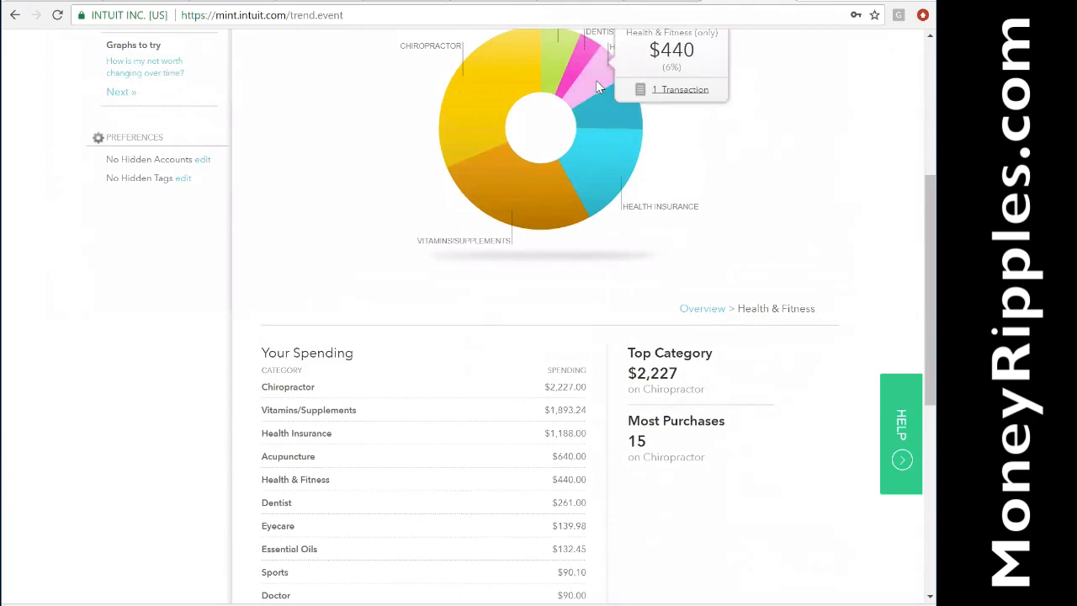
left_click(598, 87)
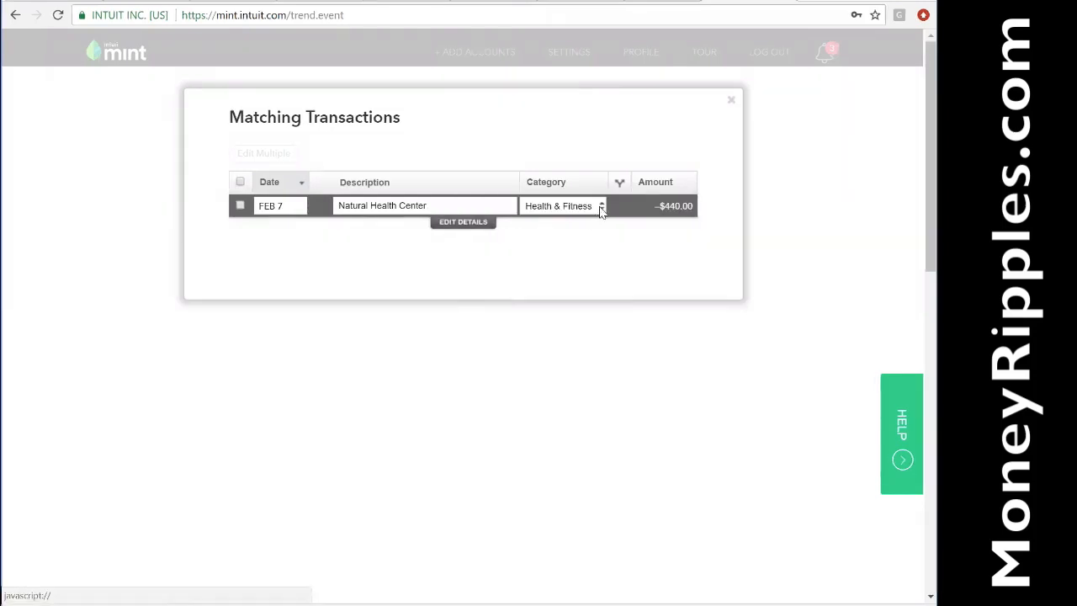
left_click(600, 209)
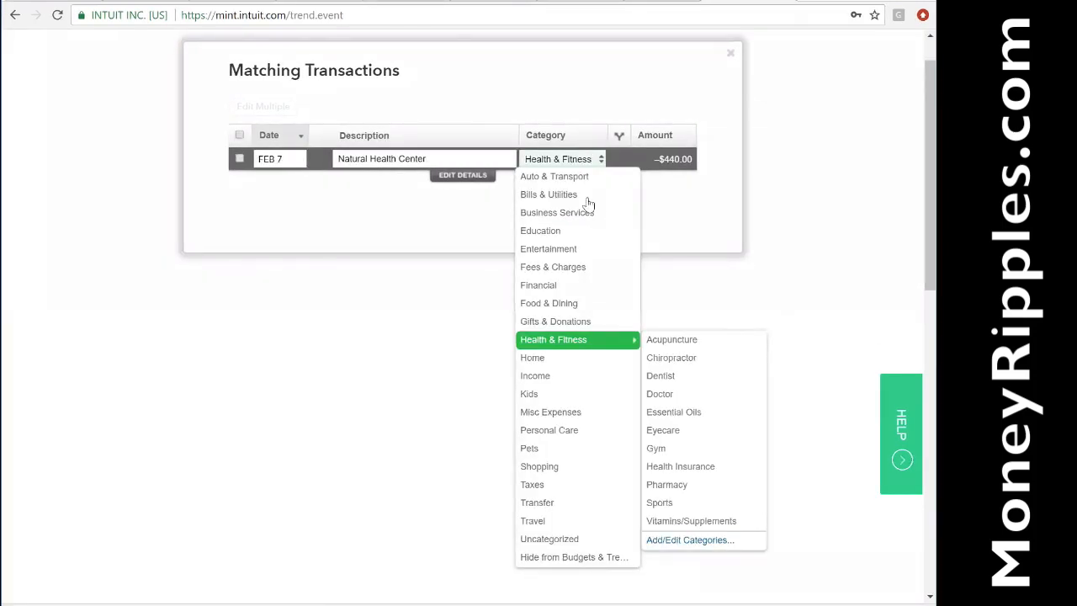
mouse_move(586, 182)
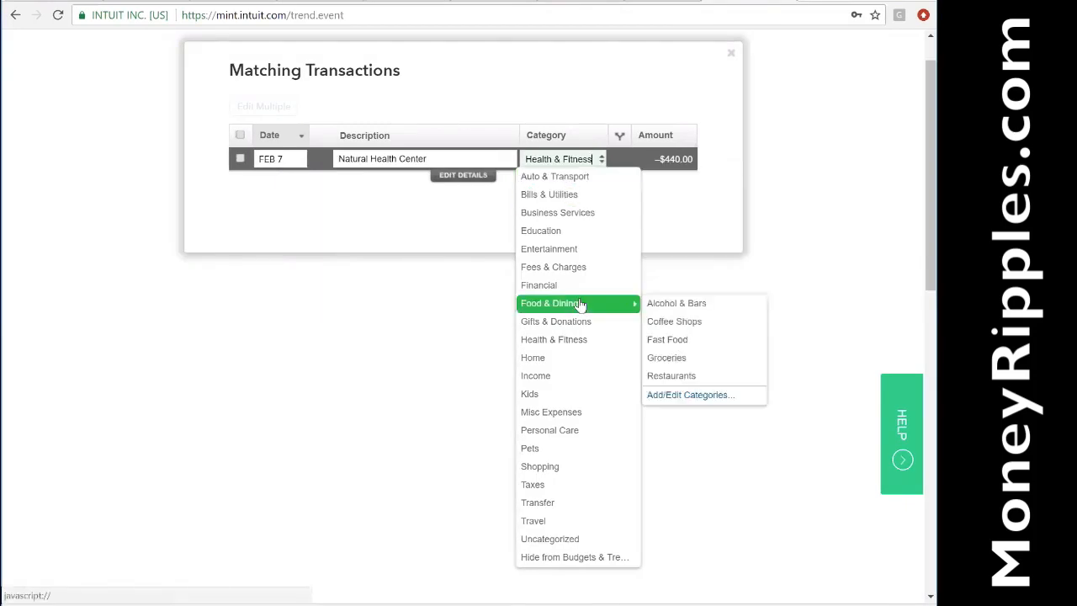
mouse_move(577, 325)
mouse_move(598, 343)
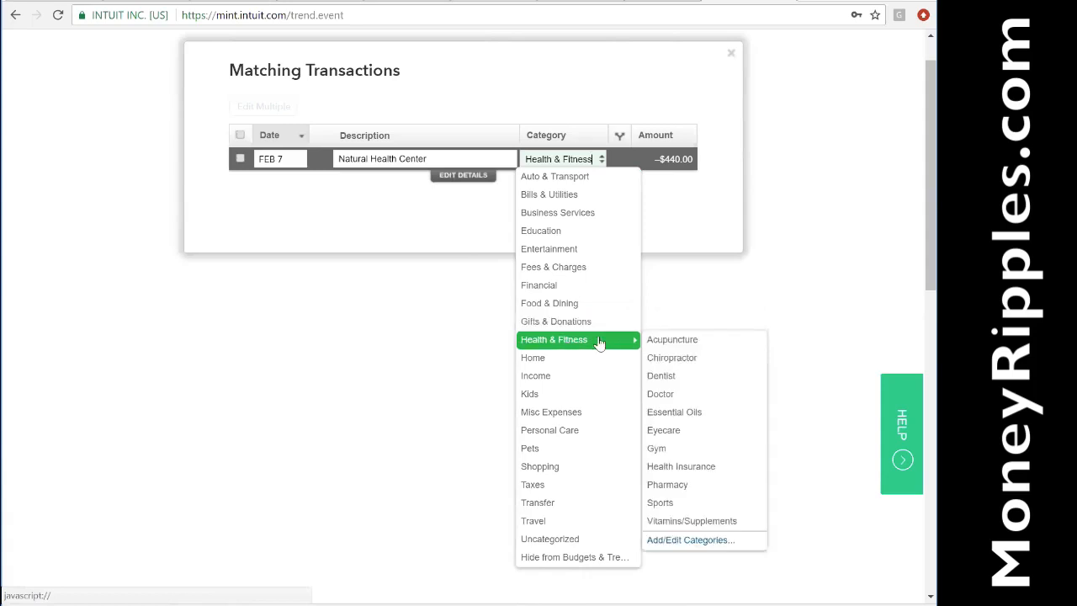
left_click(671, 340)
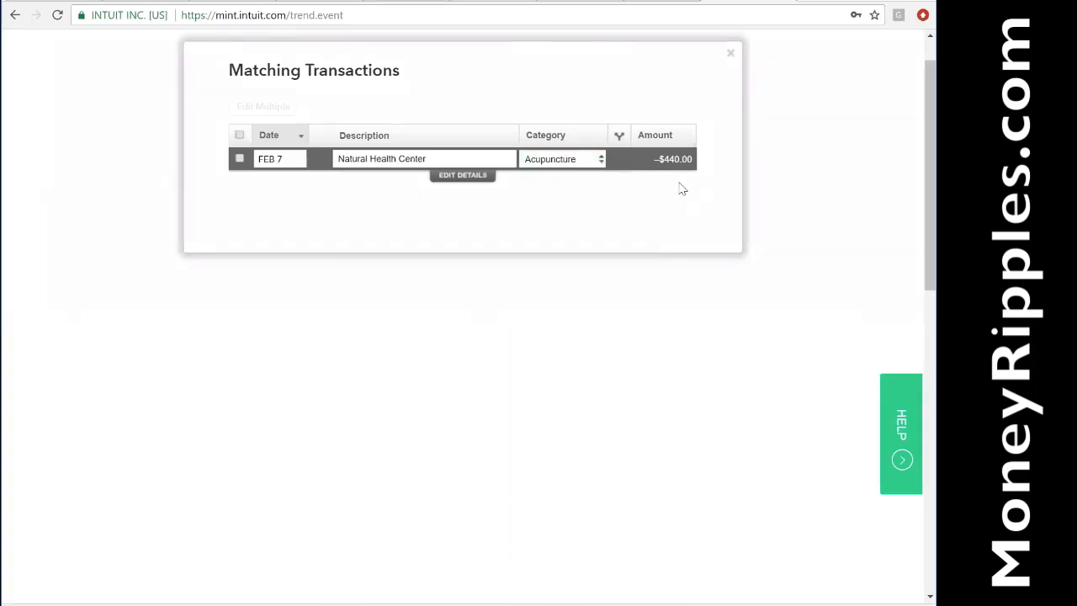
left_click(730, 57)
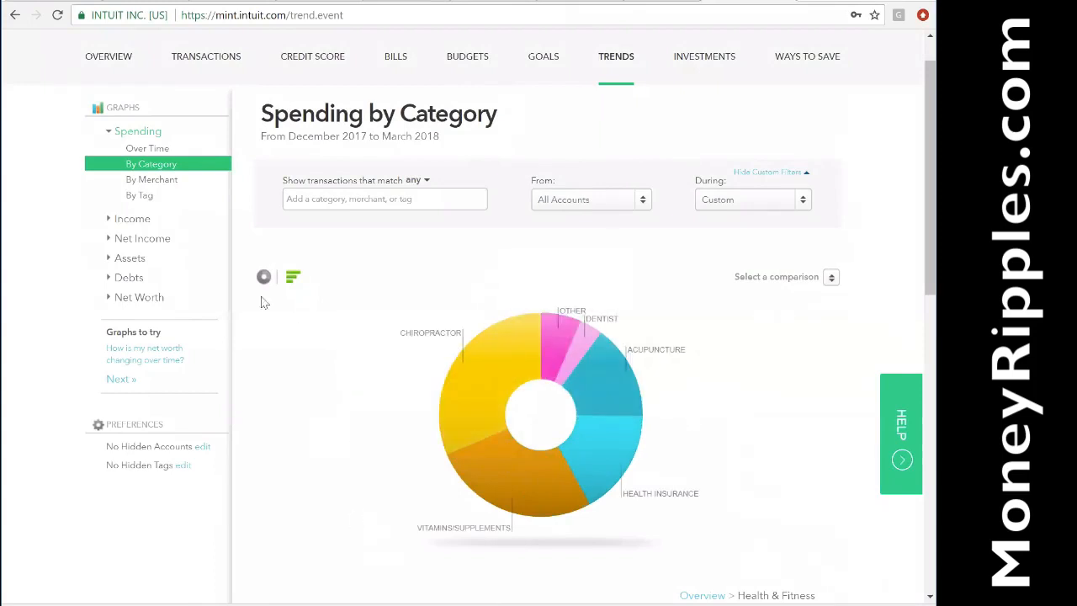
Return the spending chart to all categories, and review income over time with its monthly amounts and available date ranges.
left_click(159, 168)
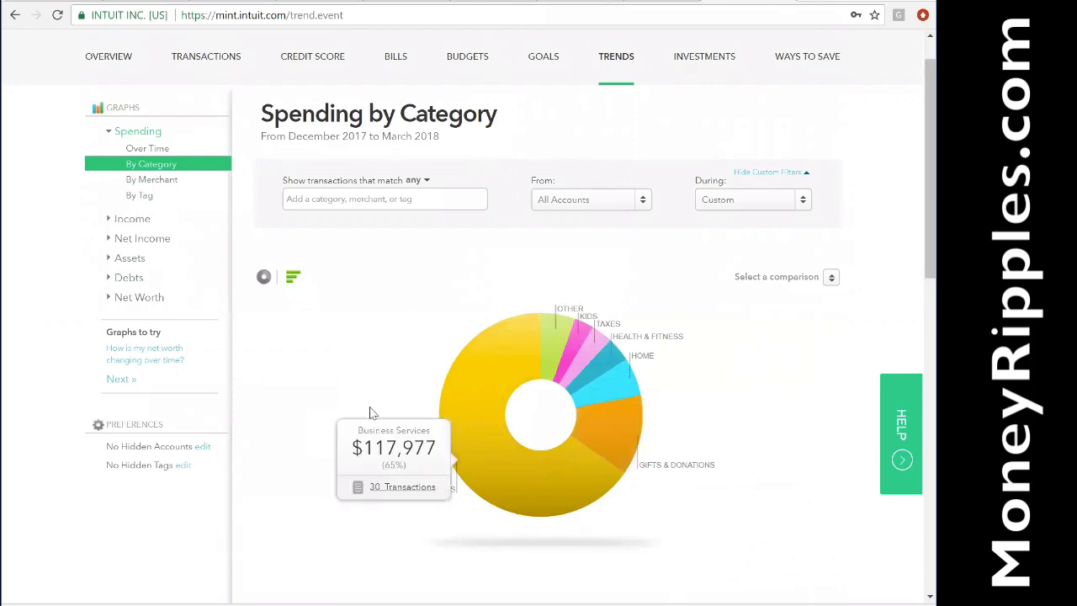
left_click(109, 221)
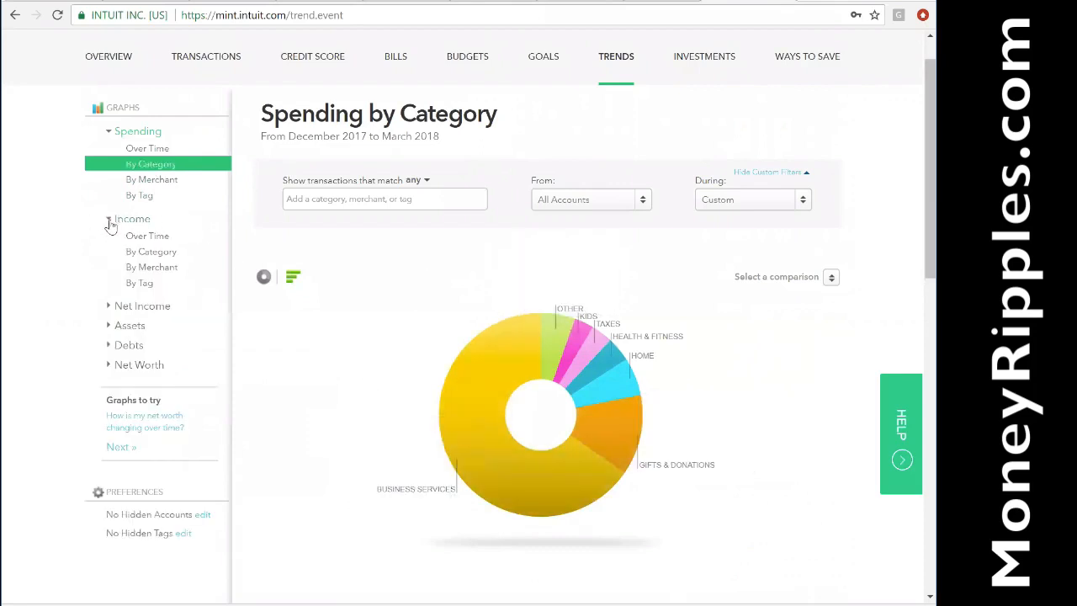
left_click(150, 238)
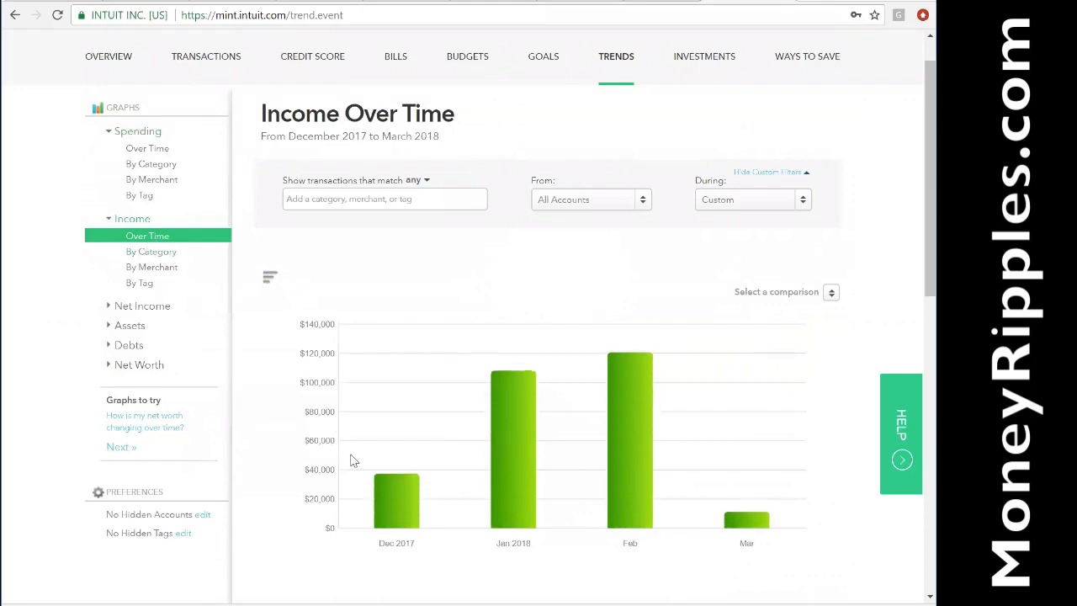
scroll(352, 461, "down", 3)
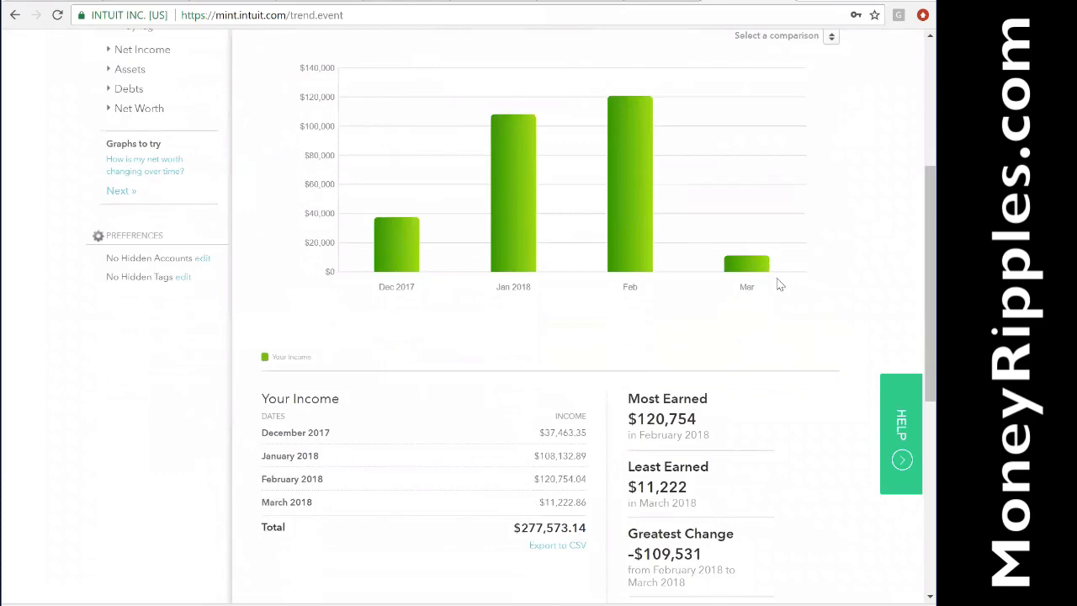
scroll(685, 362, "up", 3)
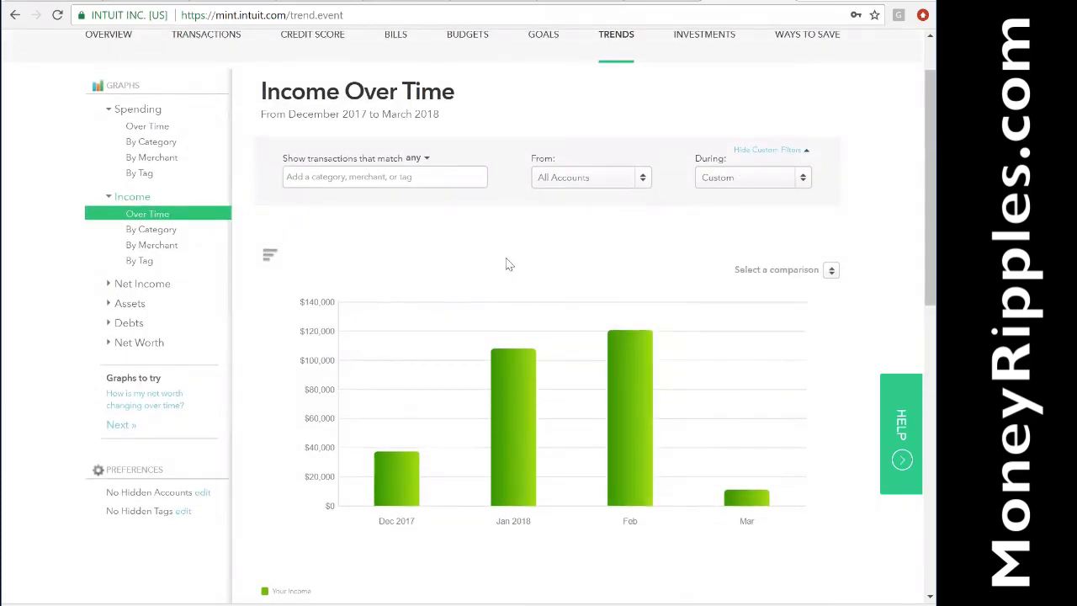
scroll(508, 264, "down", 3)
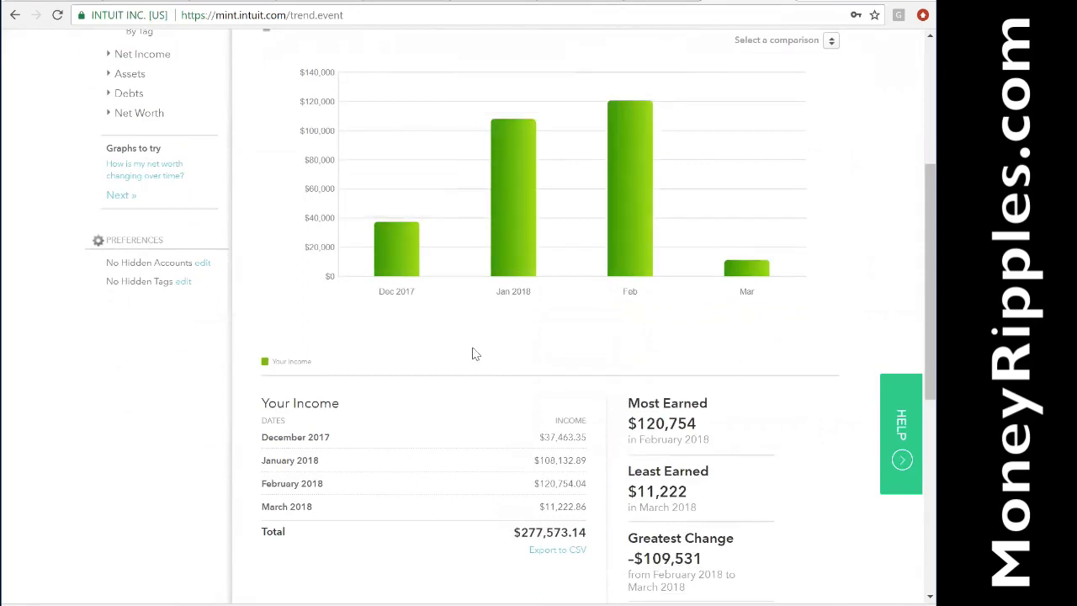
mouse_move(427, 249)
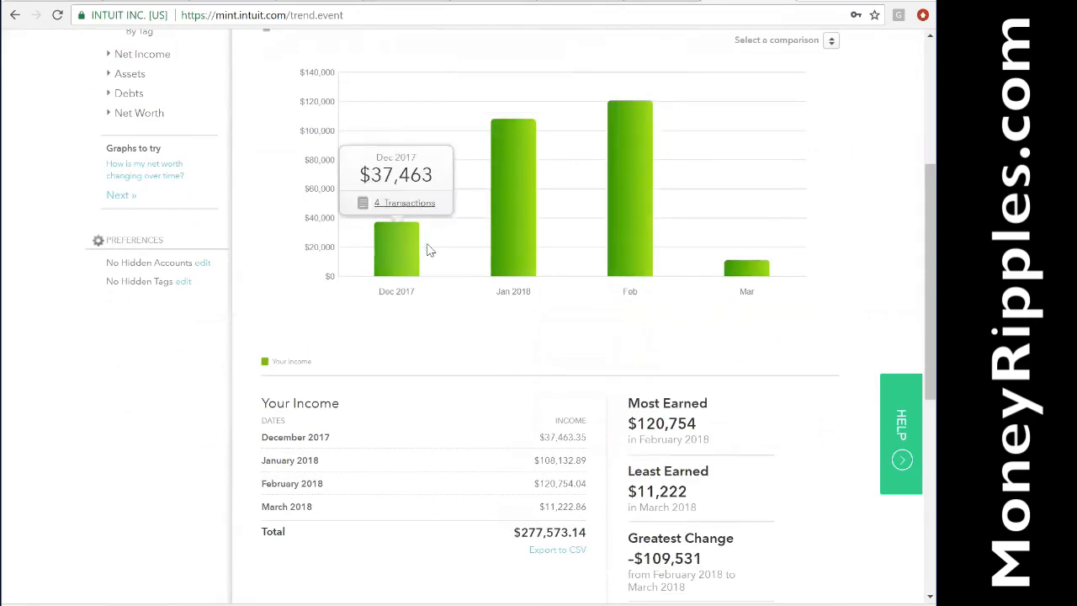
scroll(547, 322, "up", 1)
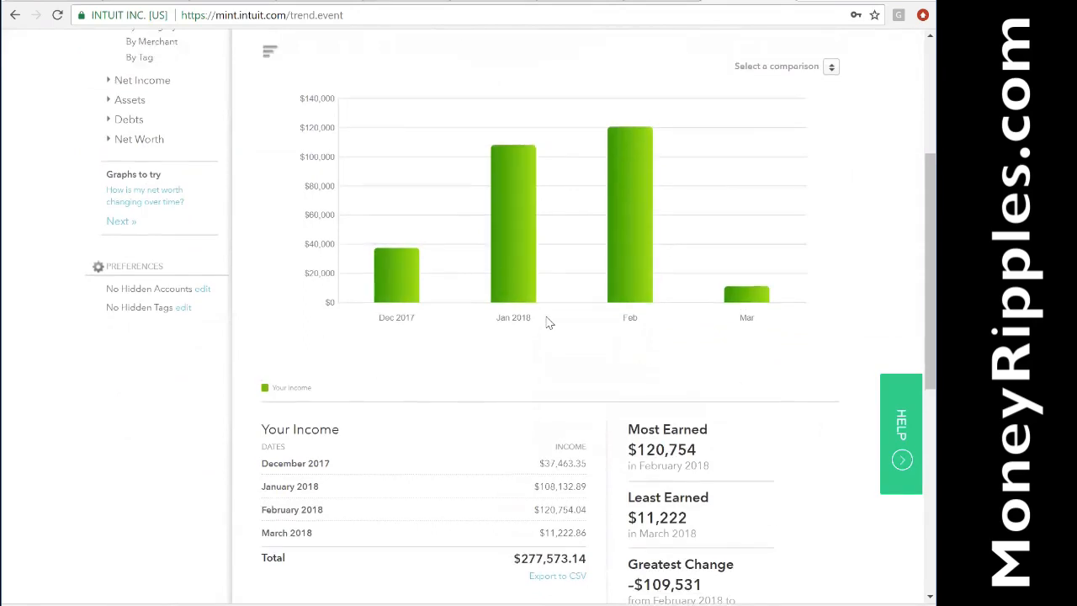
scroll(547, 323, "up", 3)
left_click(799, 227)
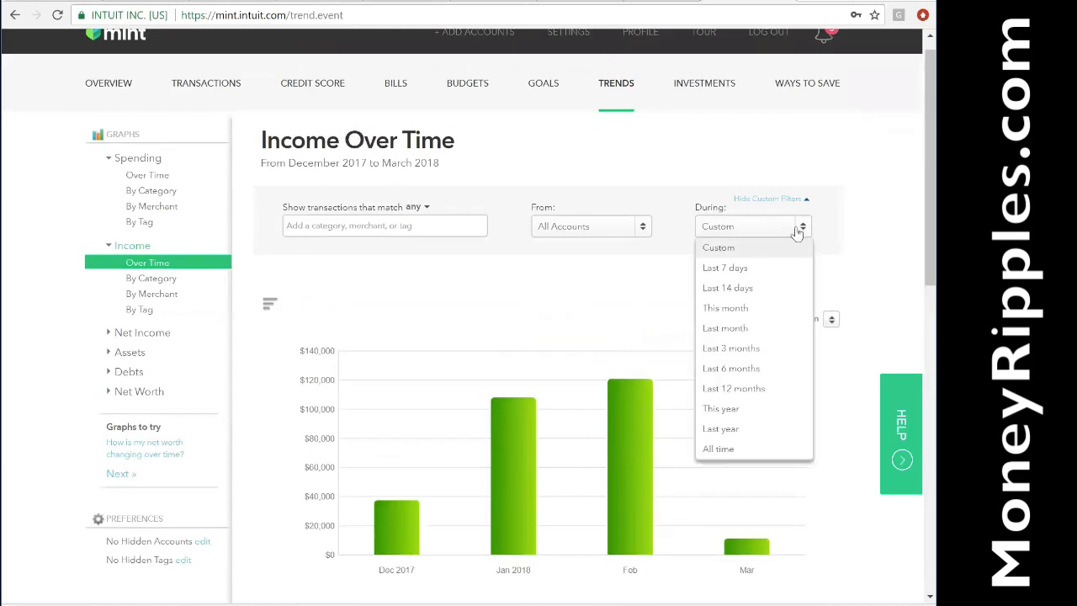
left_click(542, 331)
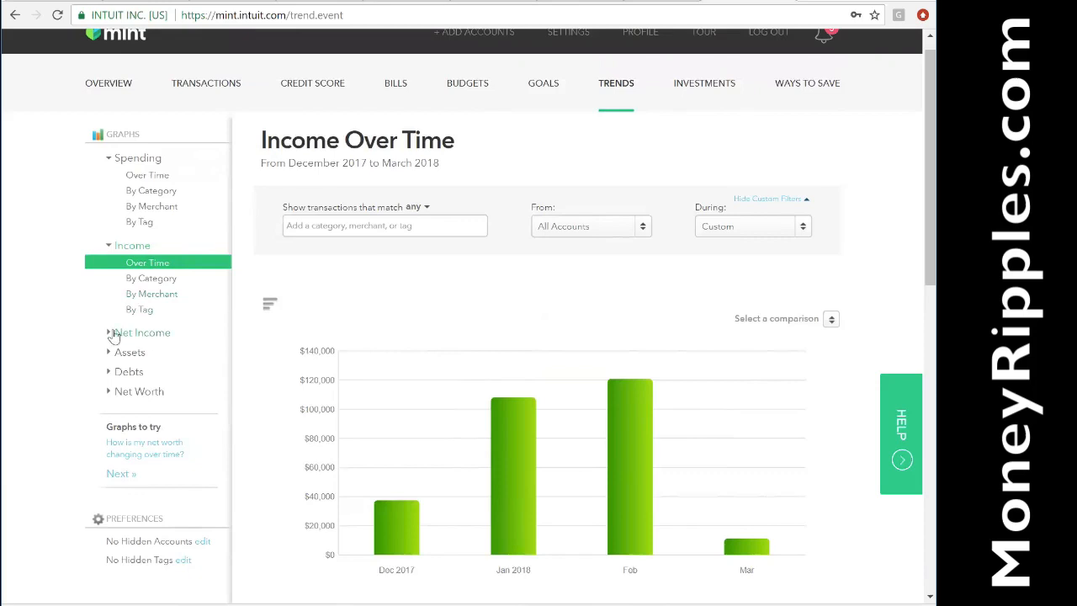
Show assets over time and review the chart and the Your Assets summary.
left_click(118, 354)
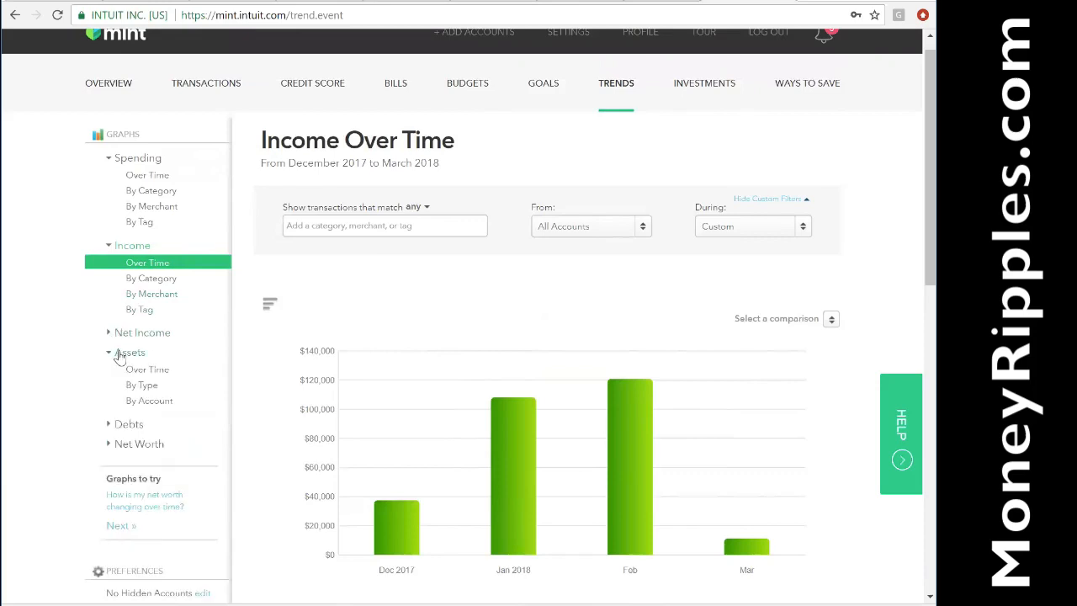
left_click(145, 371)
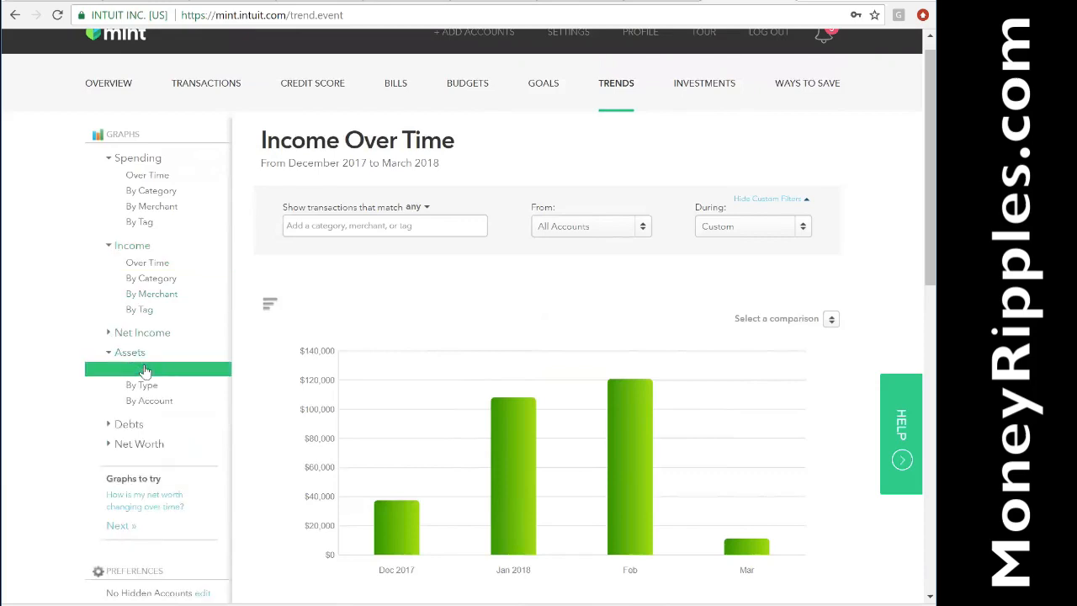
scroll(414, 393, "down", 1)
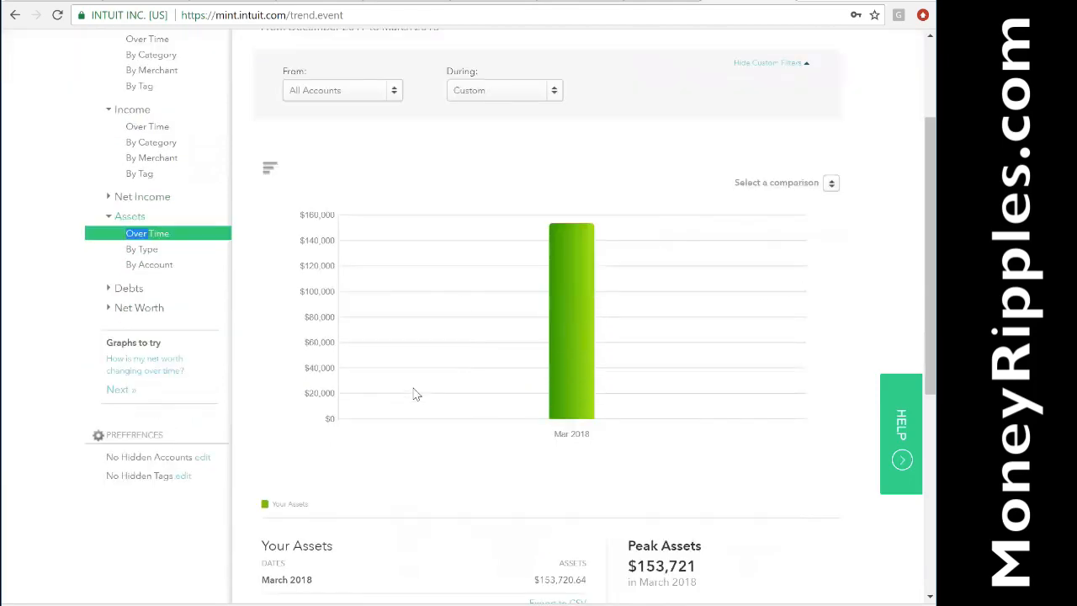
scroll(480, 372, "down", 1)
scroll(480, 375, "down", 1)
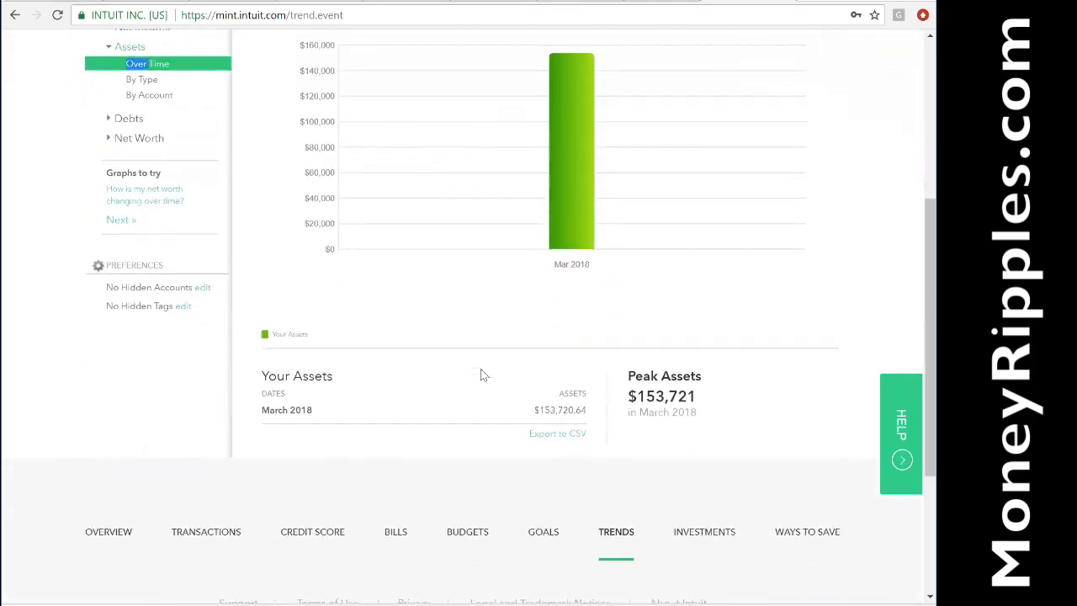
scroll(480, 373, "up", 3)
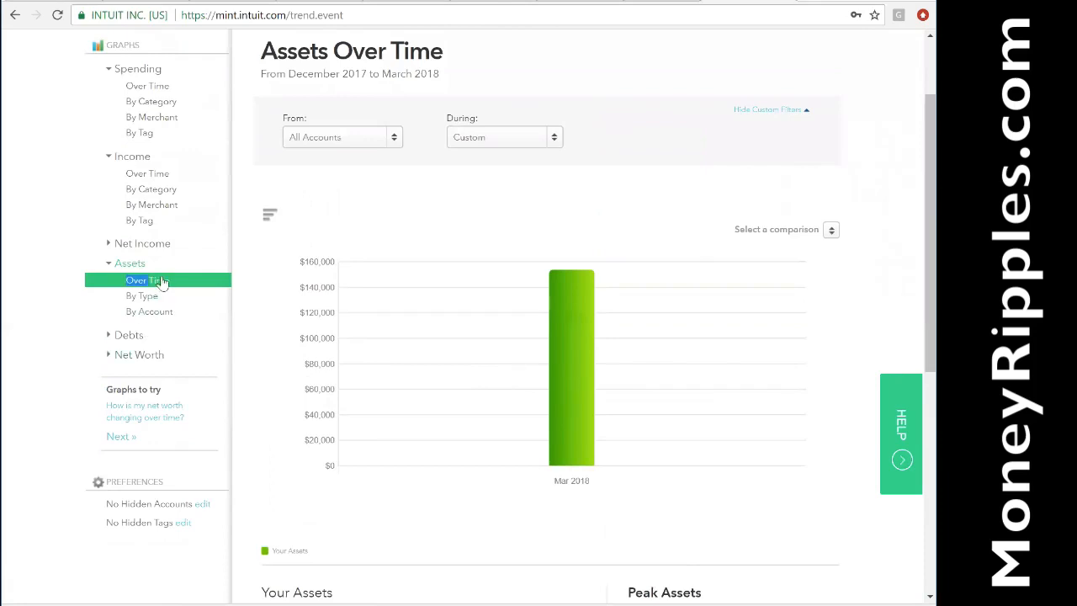
Show debts over time, and review the net worth chart with its summary of assets, debts and net amount.
left_click(132, 337)
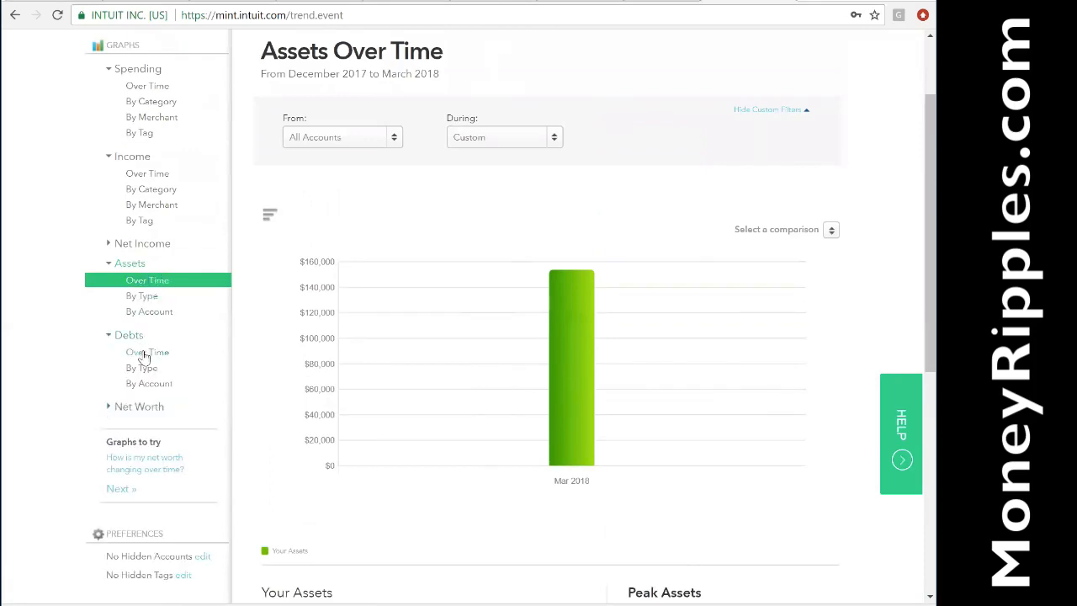
left_click(145, 354)
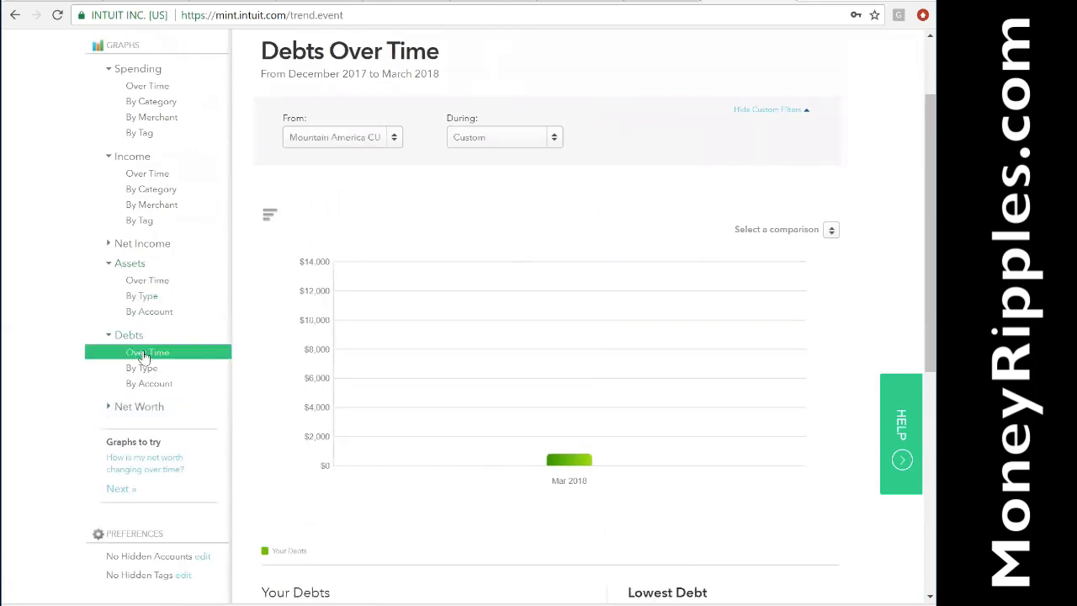
left_click(133, 407)
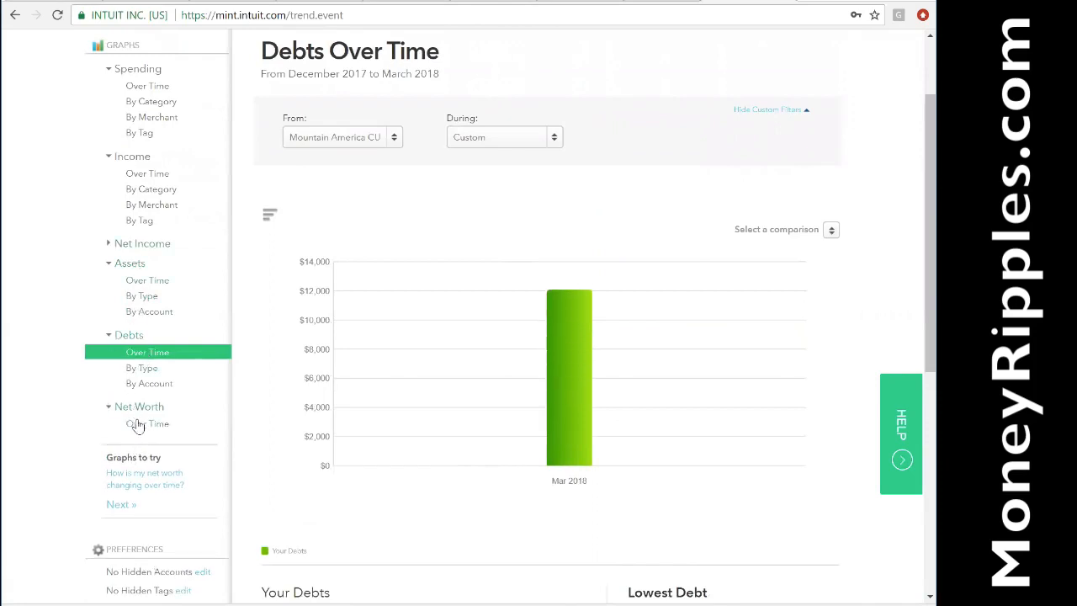
left_click(139, 424)
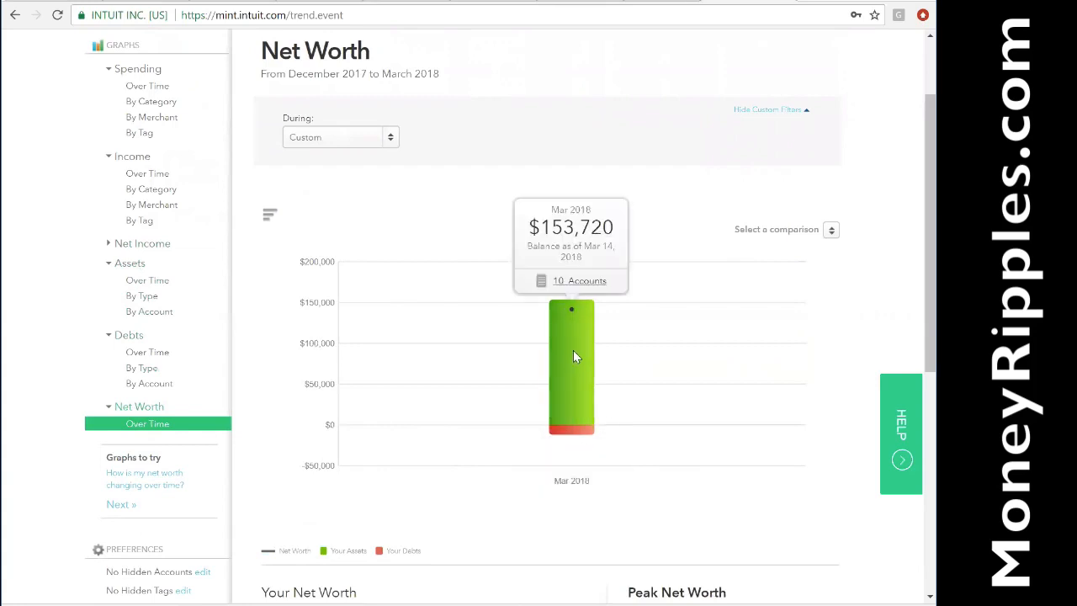
mouse_move(584, 379)
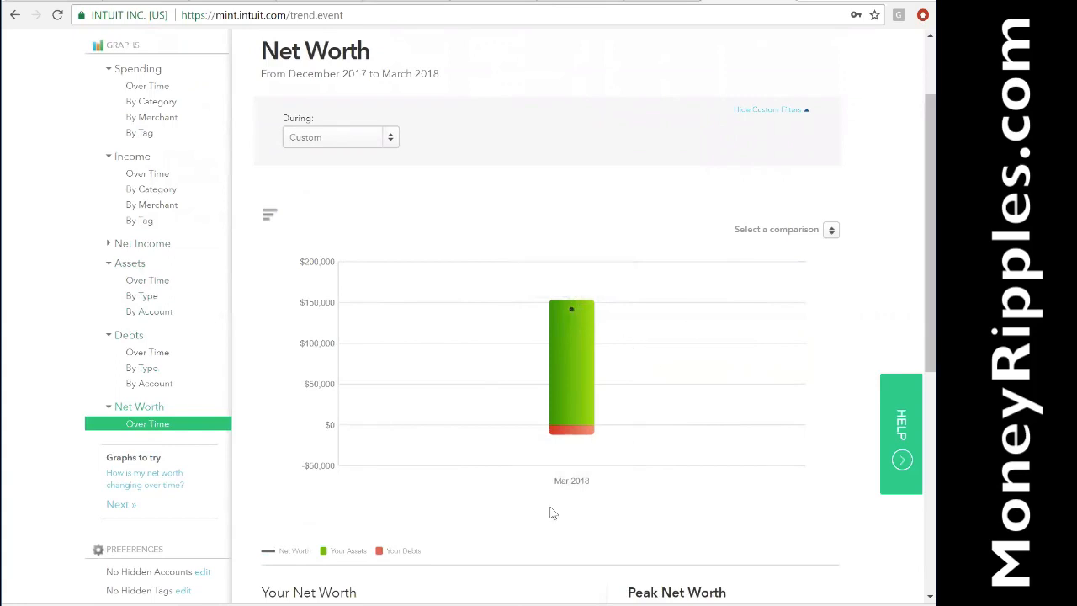
scroll(551, 513, "down", 2)
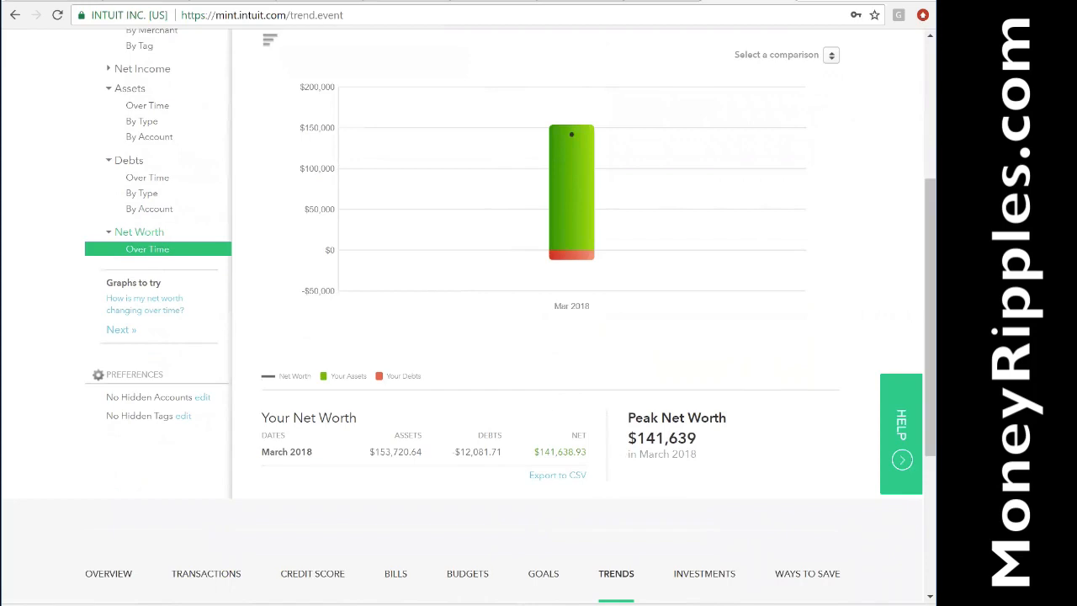
scroll(476, 221, "up", 3)
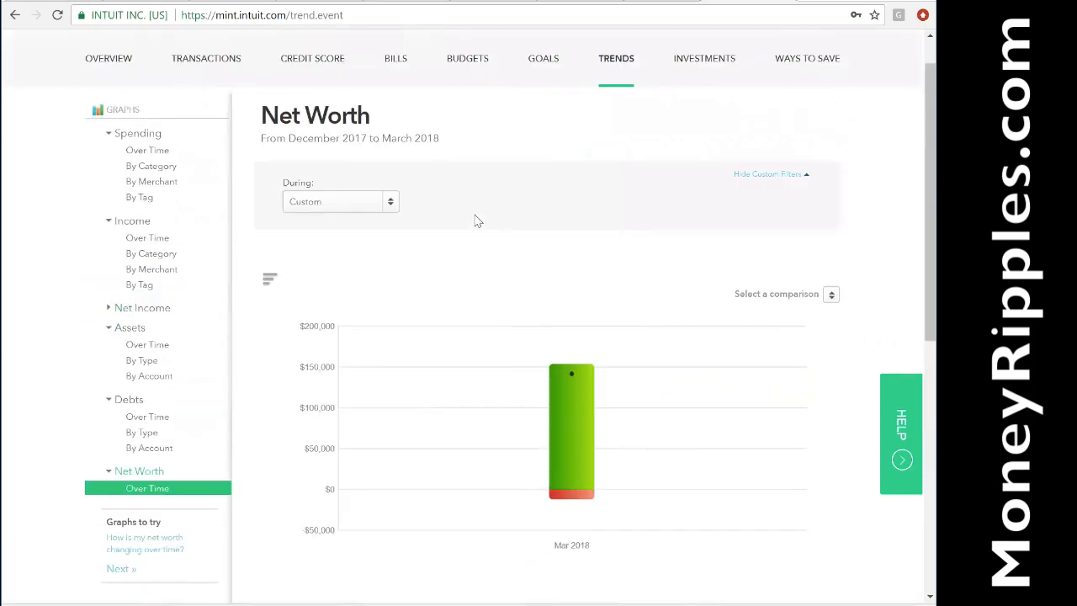
scroll(475, 221, "up", 1)
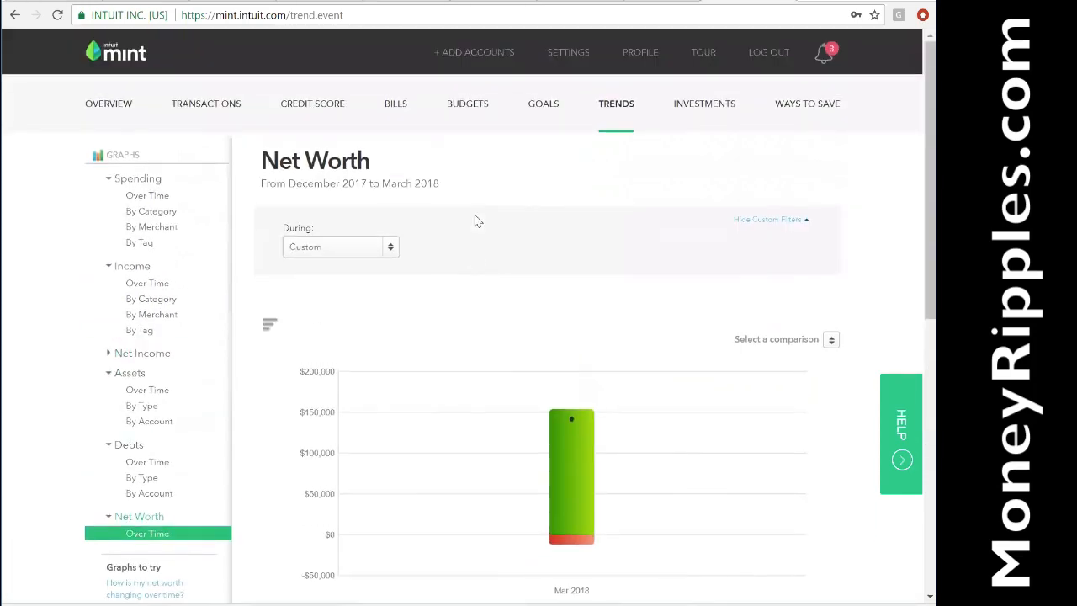
Start a Pay off Loans goal for the 2015 KIA FORTE account and proceed to its monthly payment planning.
left_click(698, 108)
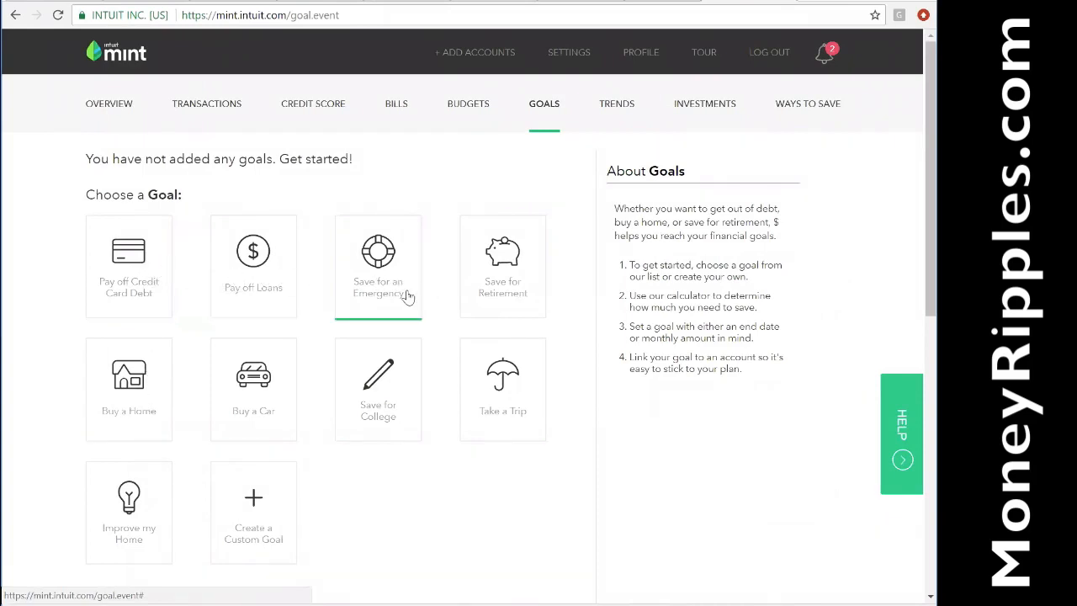
scroll(328, 525, "down", 3)
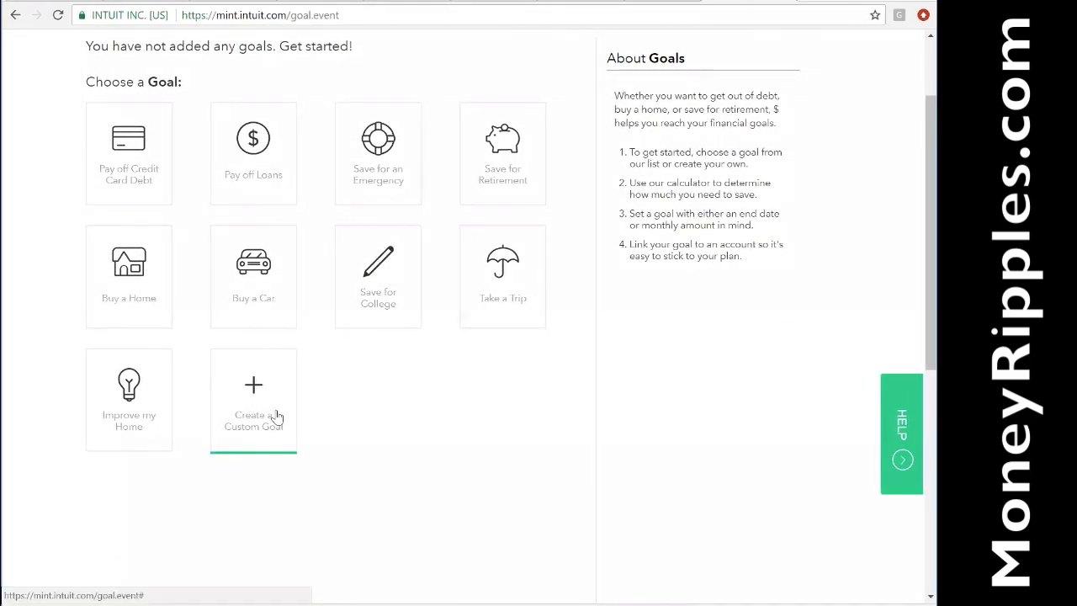
left_click(252, 156)
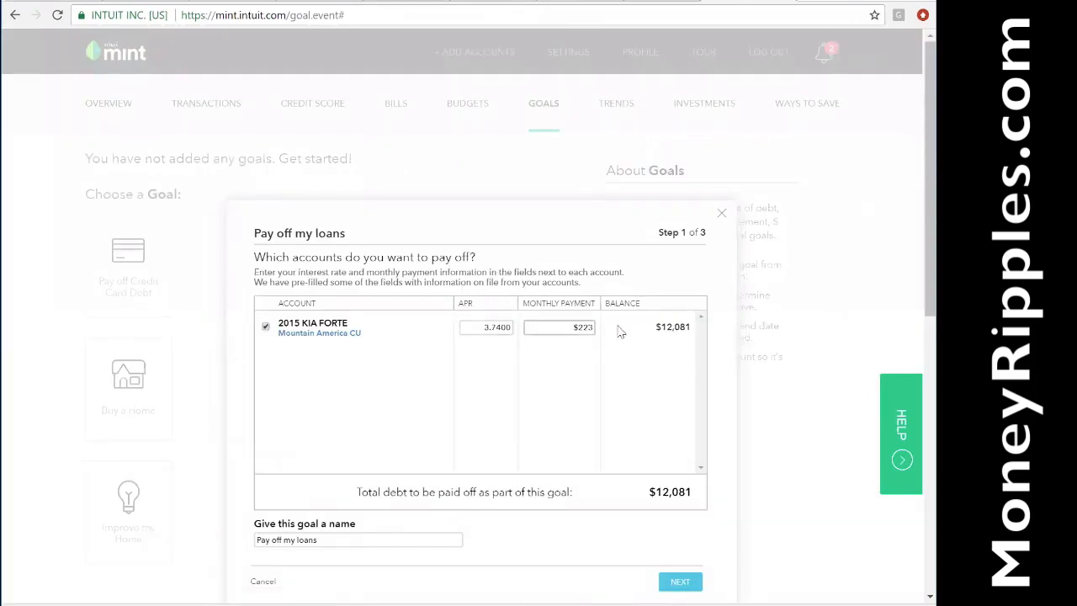
scroll(685, 420, "down", 1)
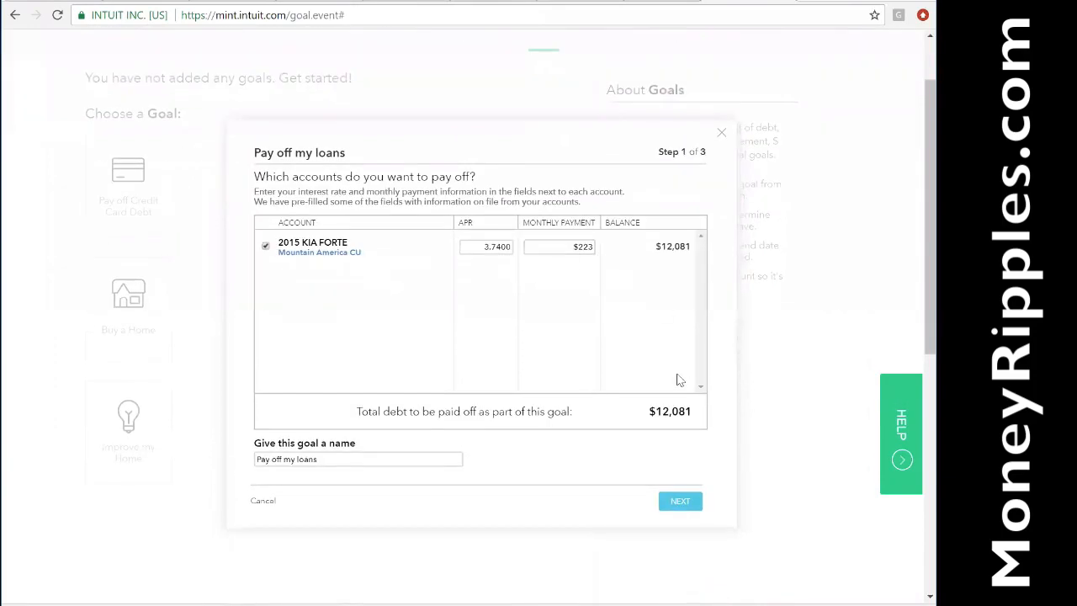
left_click(682, 501)
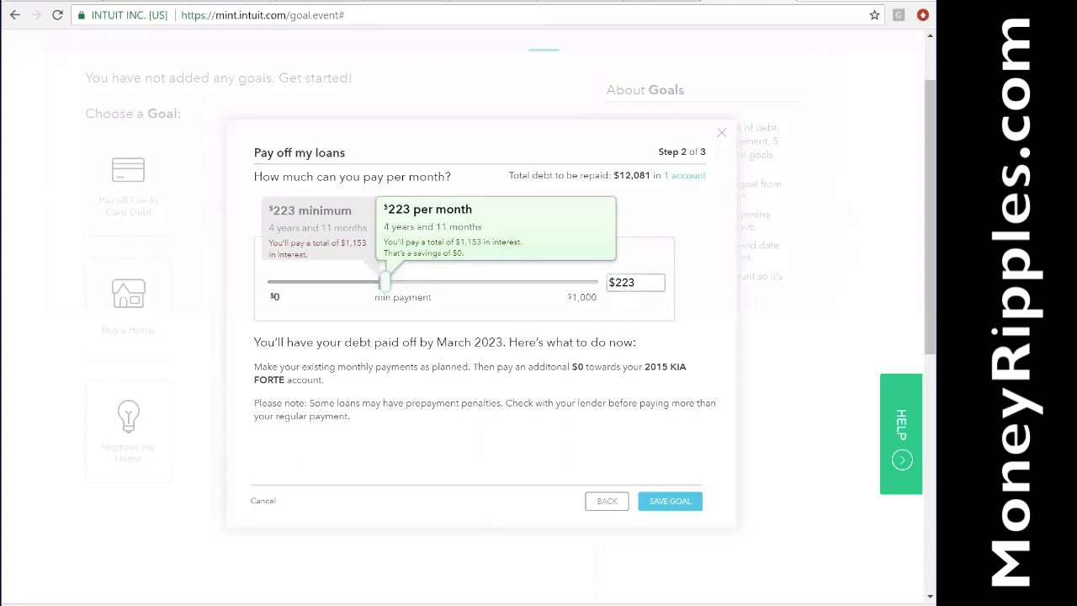
Set the loan payoff goal's monthly payment to $534, save the goal, and close the confirmation.
left_click(626, 283)
type("2")
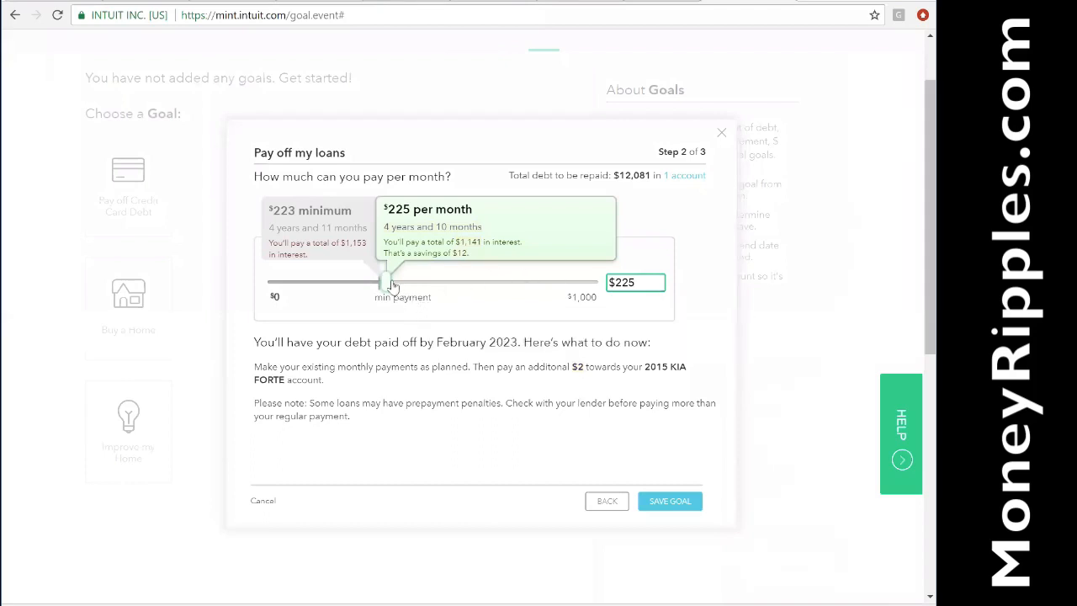
left_click_drag(388, 284, 463, 286)
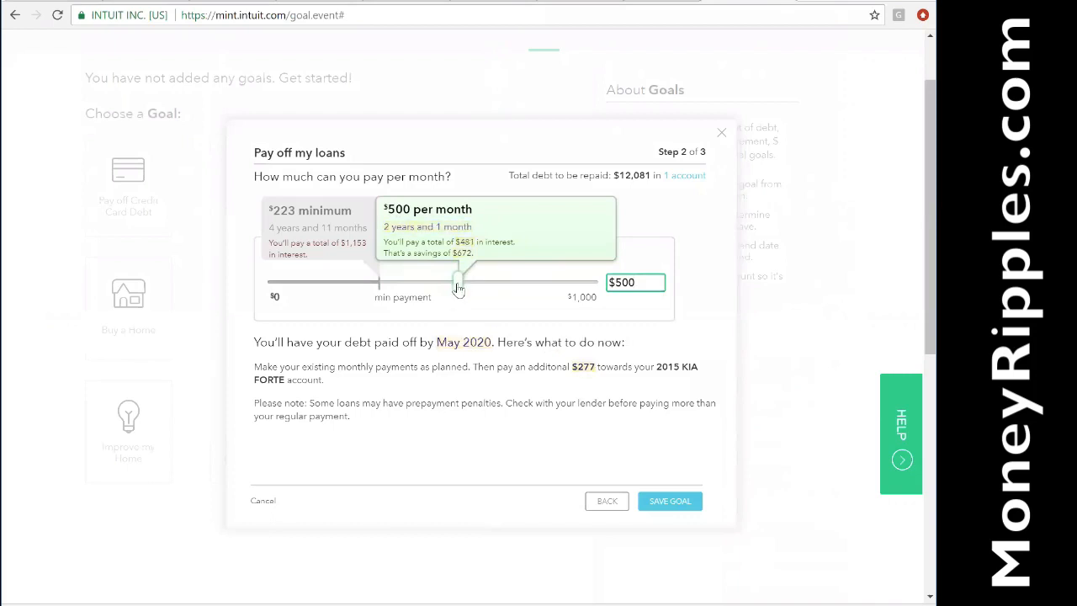
left_click_drag(458, 287, 460, 288)
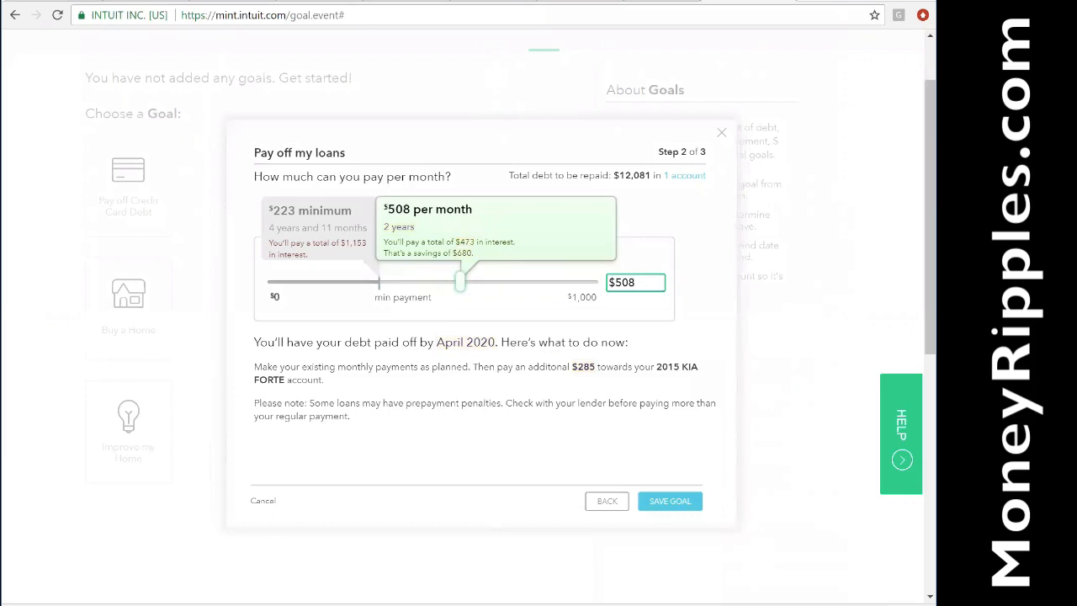
left_click(674, 502)
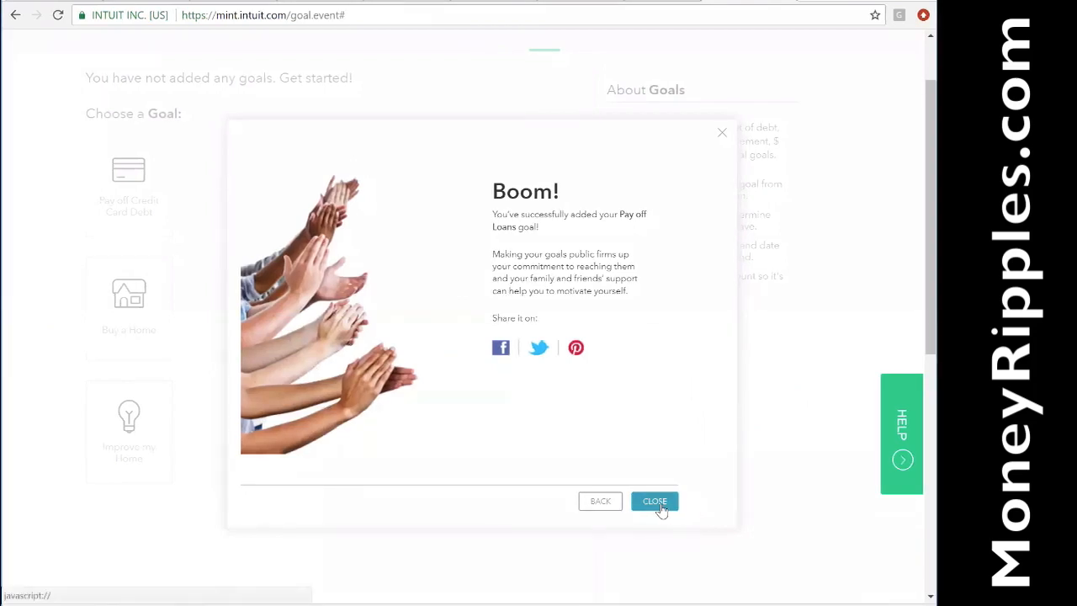
left_click(655, 502)
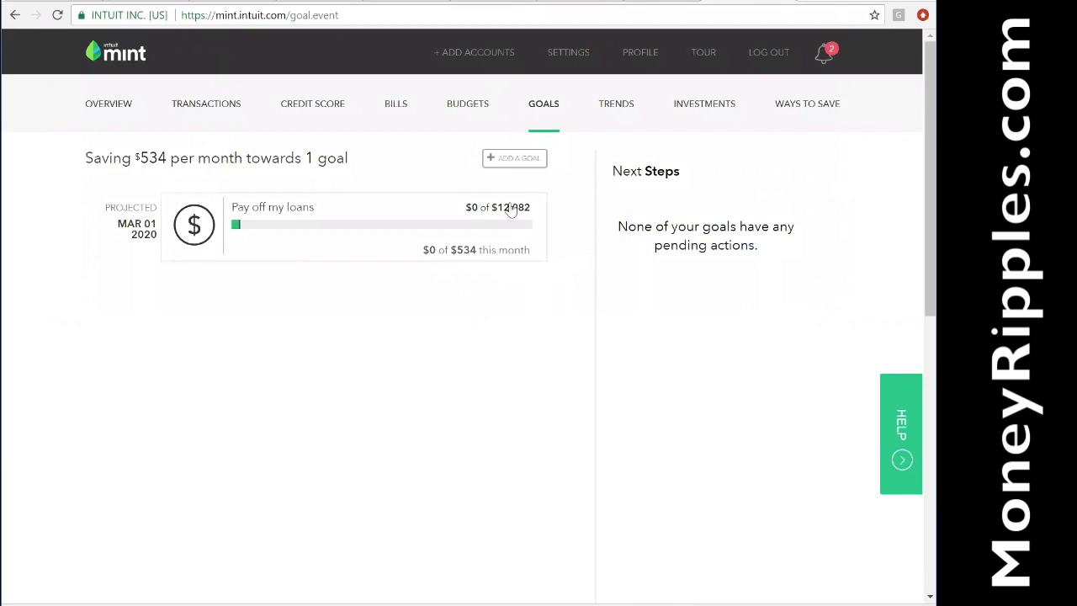
View the credit score page, and bring up the spending and goal entries of the monthly budgets.
left_click(315, 104)
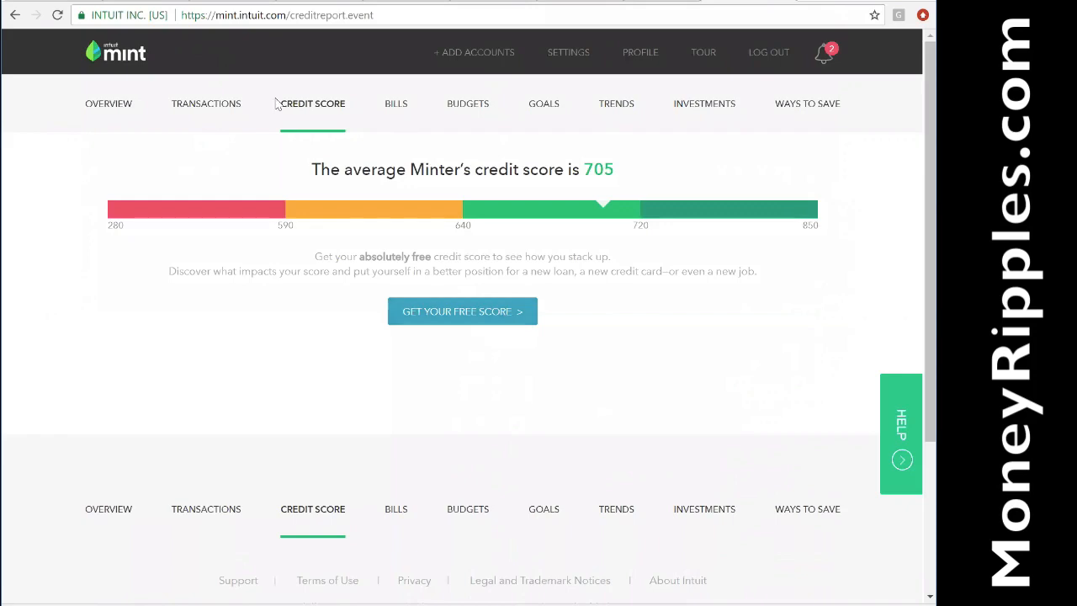
left_click(474, 102)
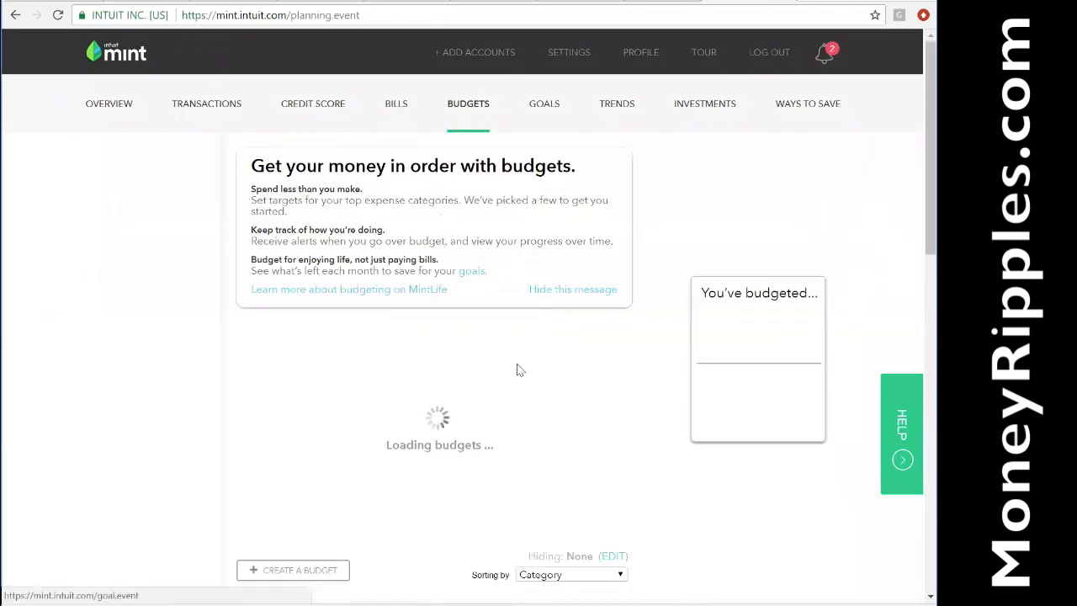
scroll(523, 397, "down", 5)
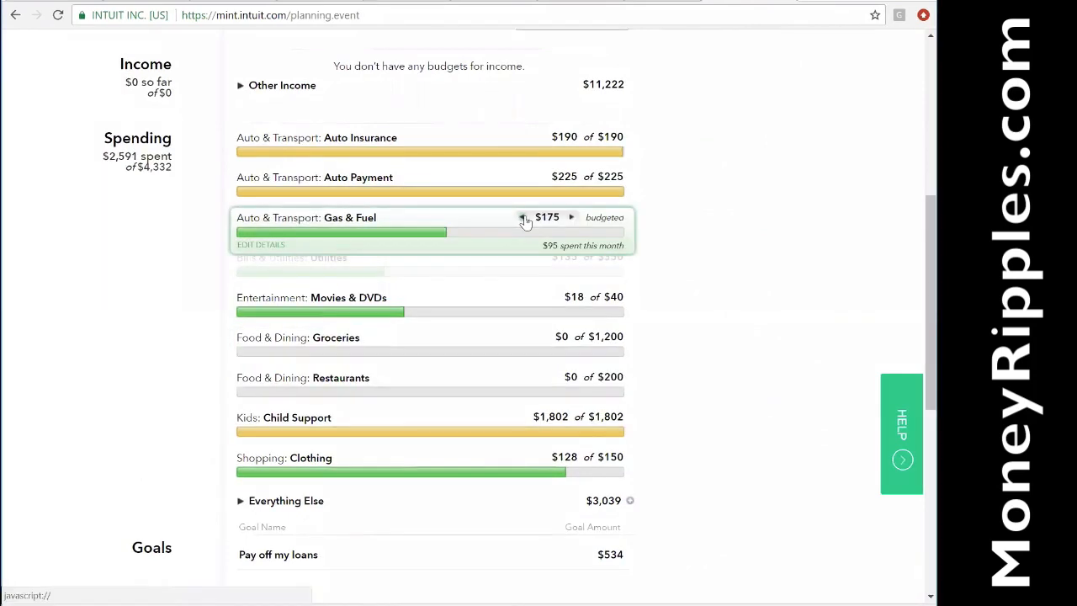
Lower the Gas & Fuel budget to $75.
left_click(524, 218)
left_click(523, 218)
left_click(523, 218)
left_click(523, 218)
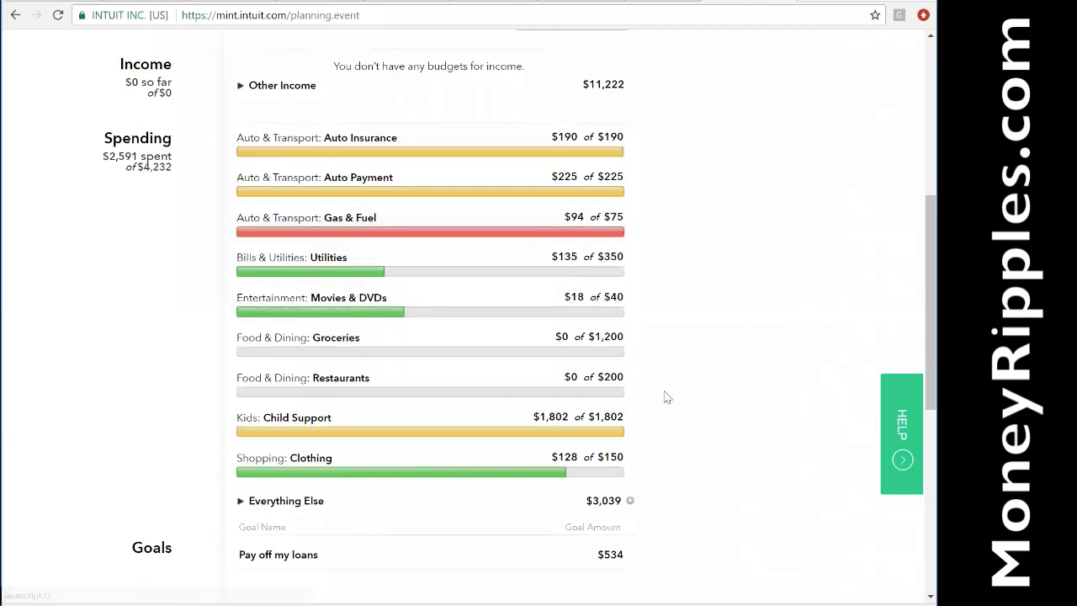
Raise the Gas & Fuel budget back to $175.
left_click(556, 244)
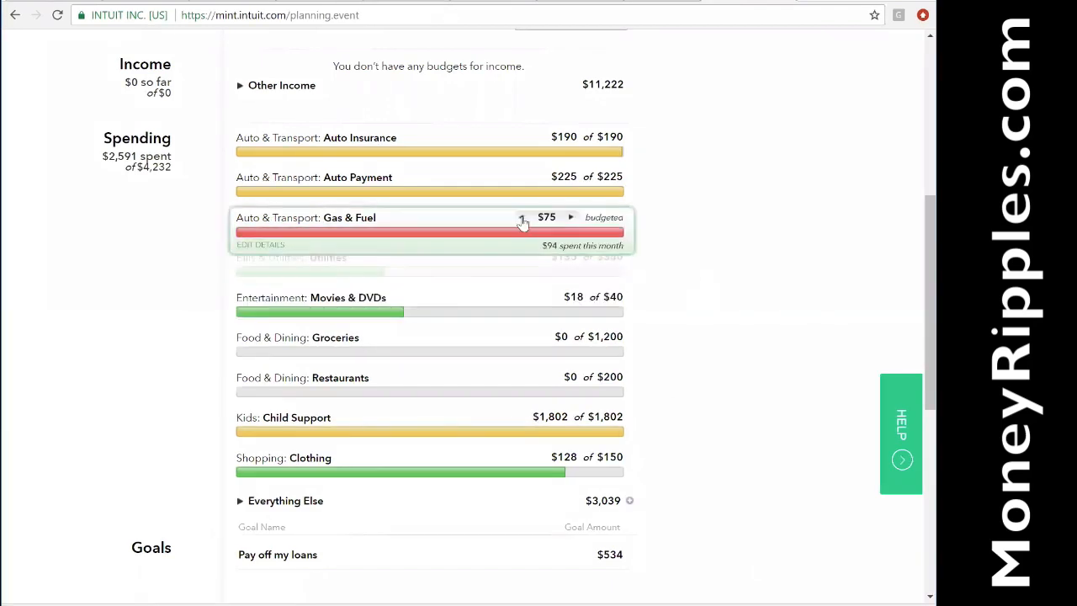
left_click(572, 218)
left_click(572, 217)
left_click(572, 218)
left_click(571, 218)
left_click(571, 218)
left_click(571, 217)
left_click(572, 218)
left_click(571, 218)
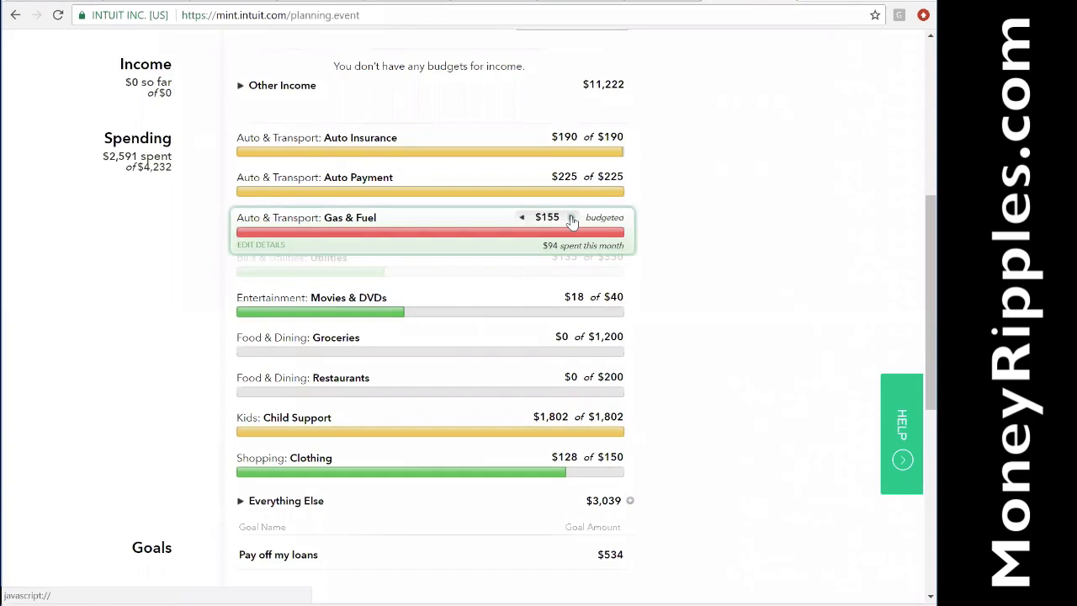
left_click(571, 218)
left_click(572, 218)
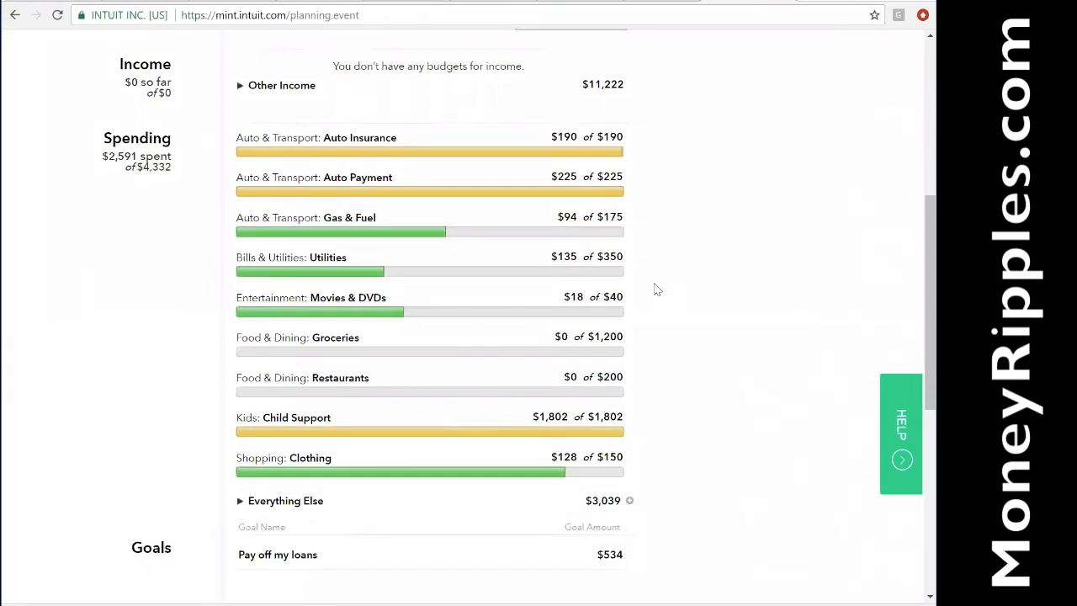
Review the Goals entry and the budgeted summary of income, spending and goals on the budgets page.
scroll(744, 444, "down", 2)
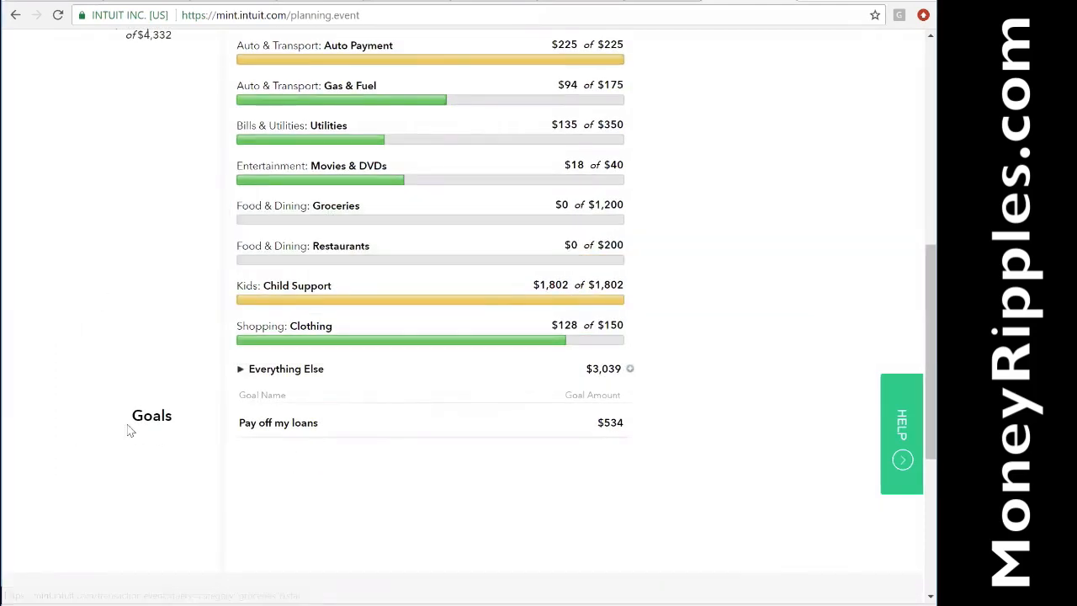
scroll(226, 217, "up", 7)
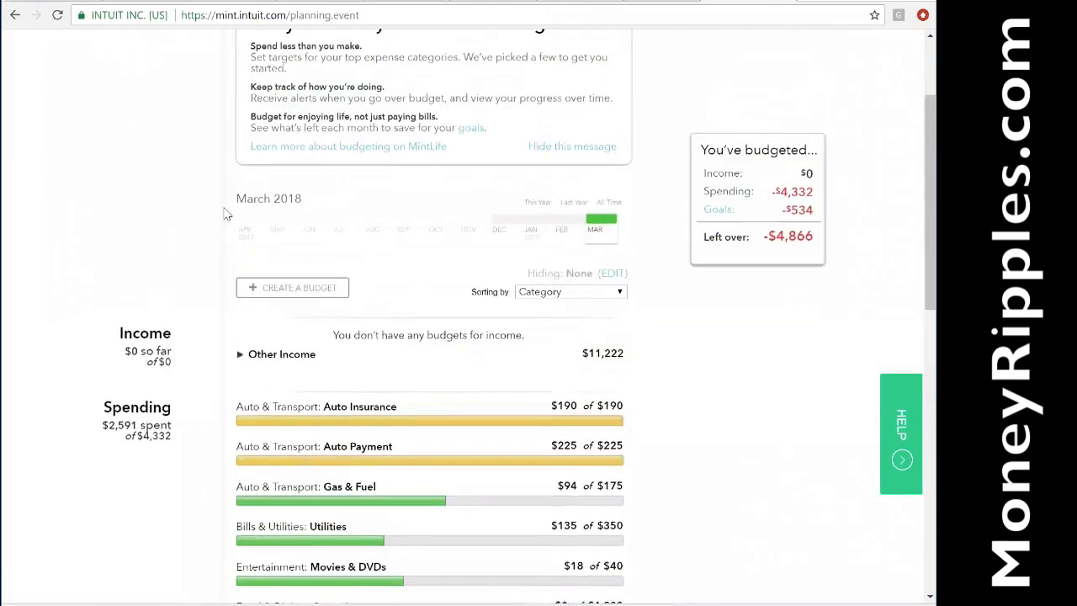
Review the overview's accounts, credit score, March budgets, net worth, trends, goals, investments and Ways to Save sections.
left_click(108, 105)
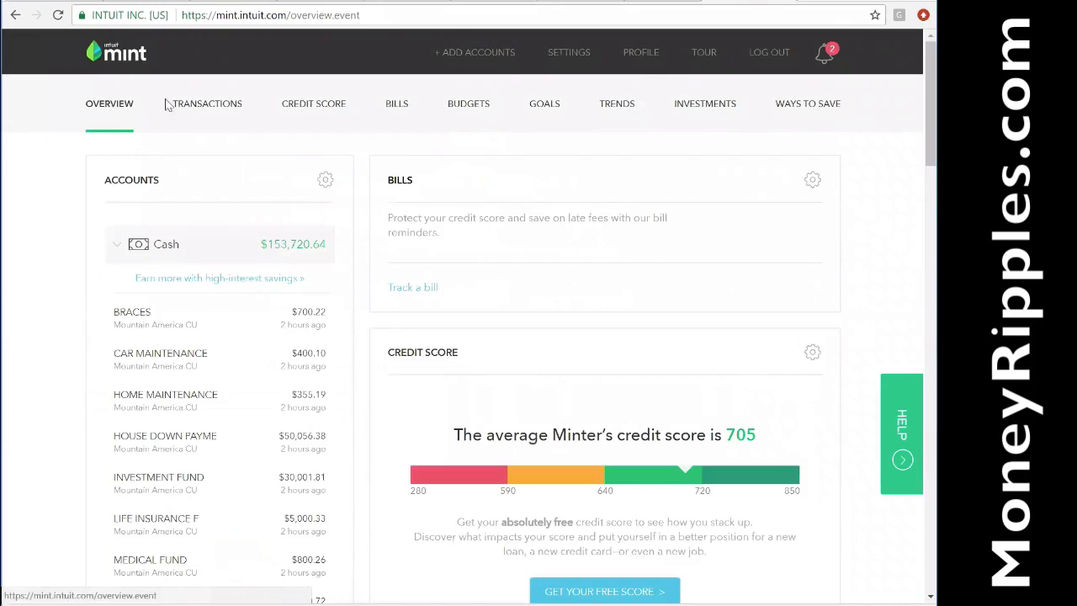
scroll(687, 397, "down", 3)
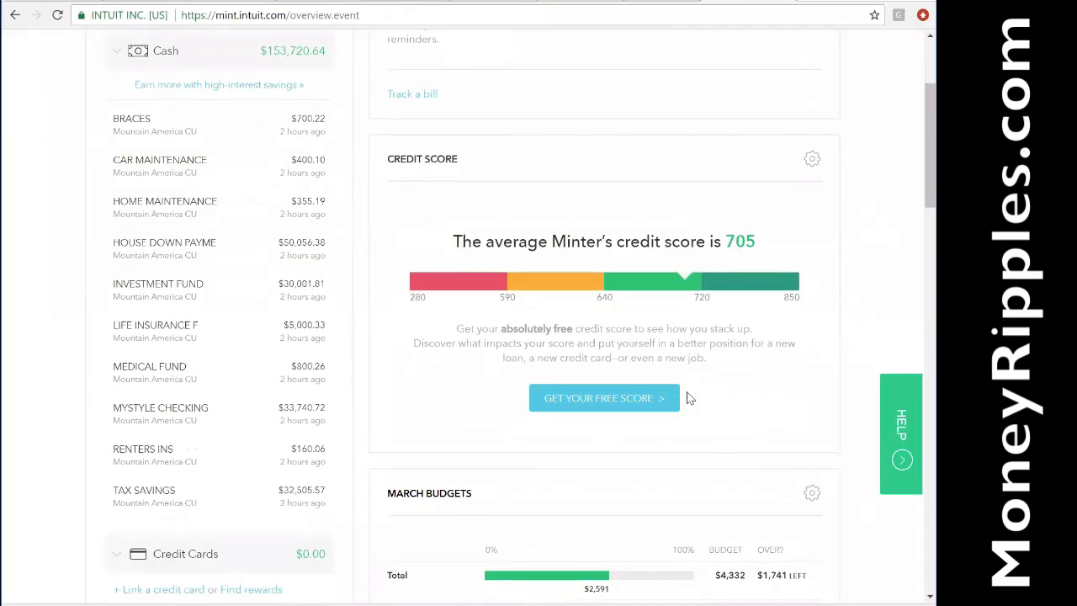
scroll(687, 397, "up", 2)
scroll(685, 397, "down", 1)
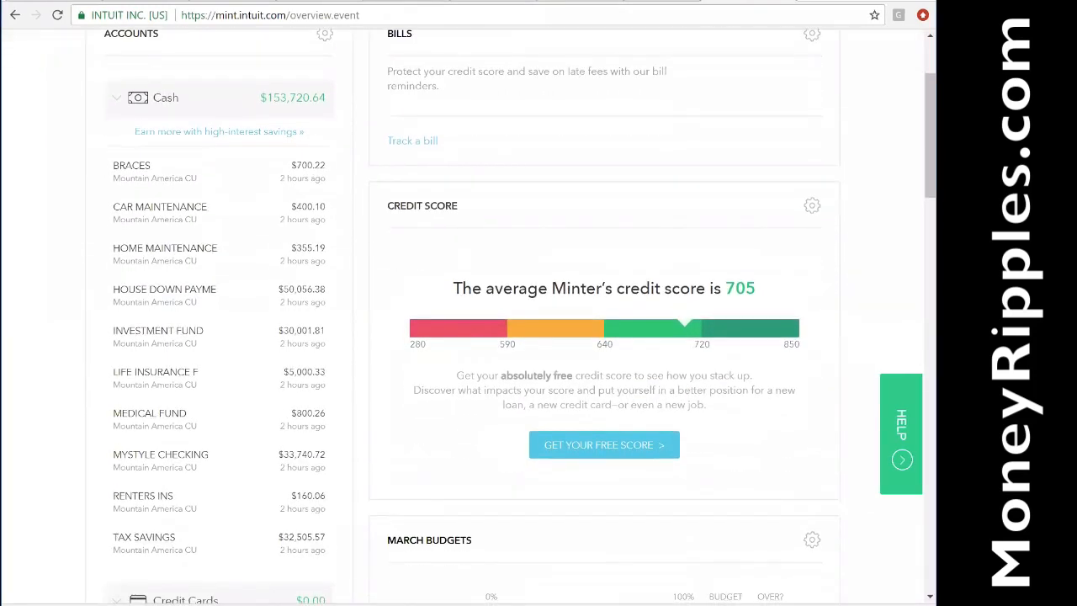
scroll(687, 398, "down", 3)
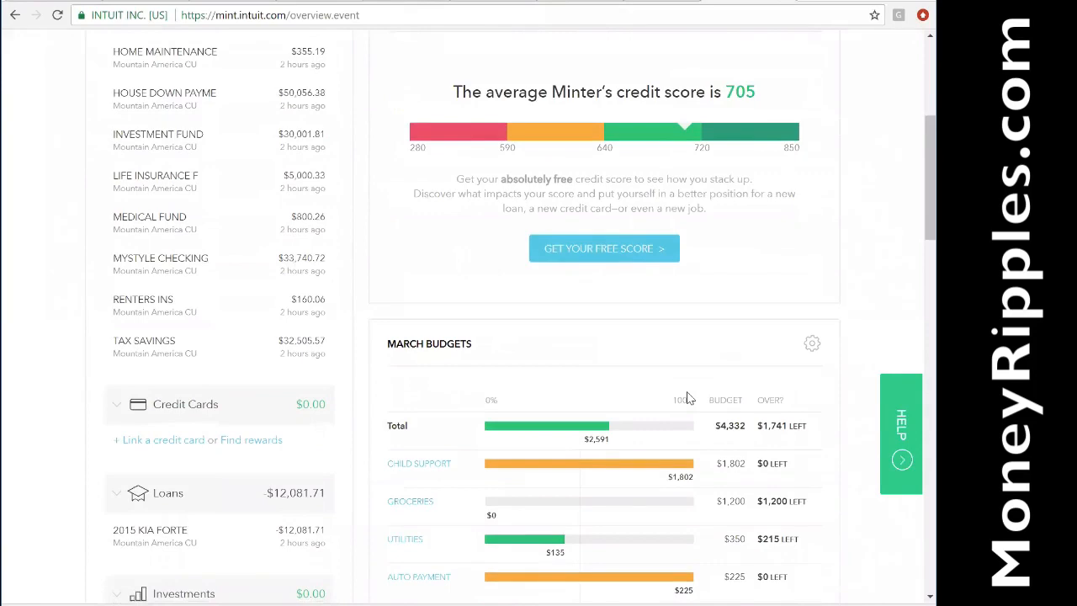
scroll(687, 397, "down", 3)
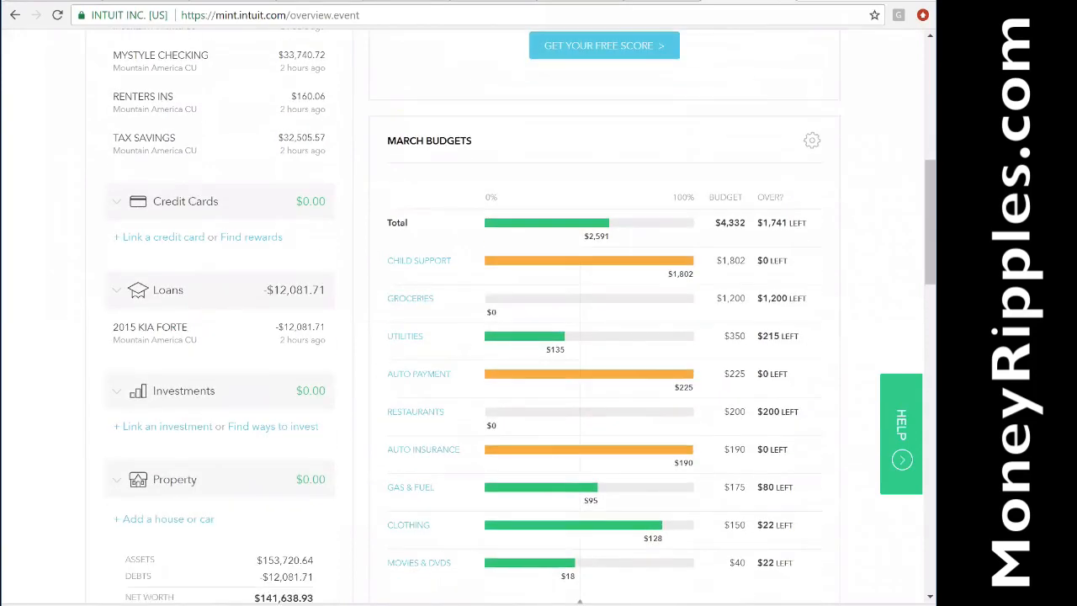
scroll(687, 397, "down", 2)
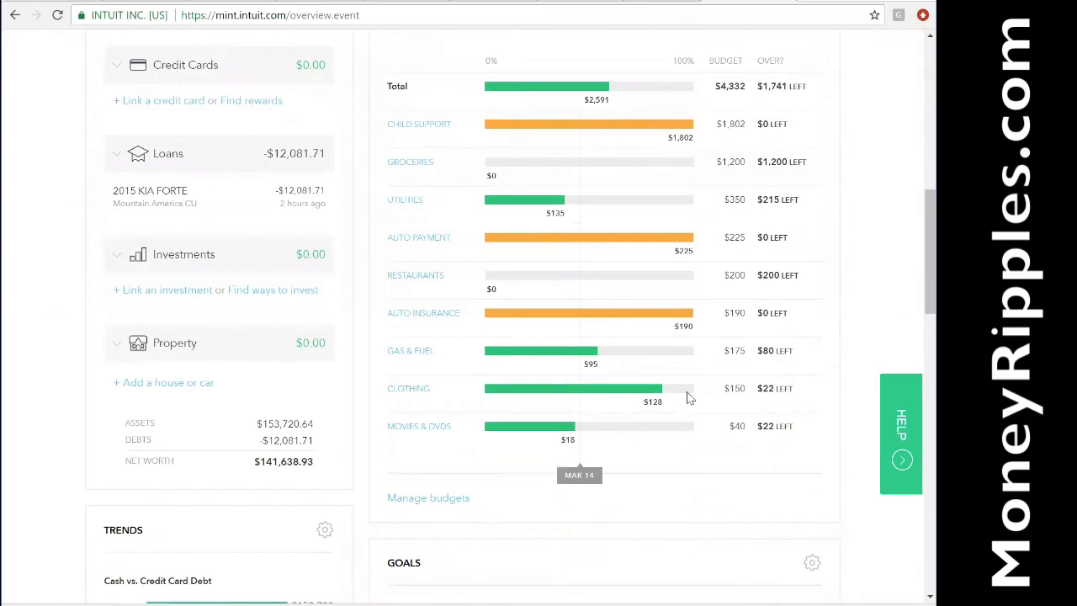
scroll(687, 397, "down", 2)
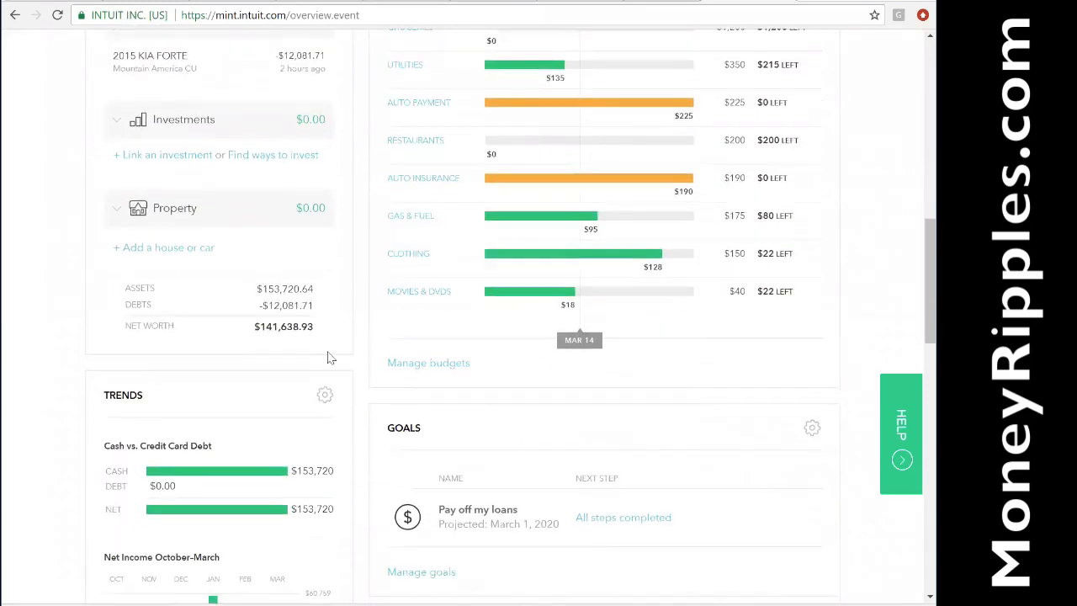
scroll(329, 356, "up", 6)
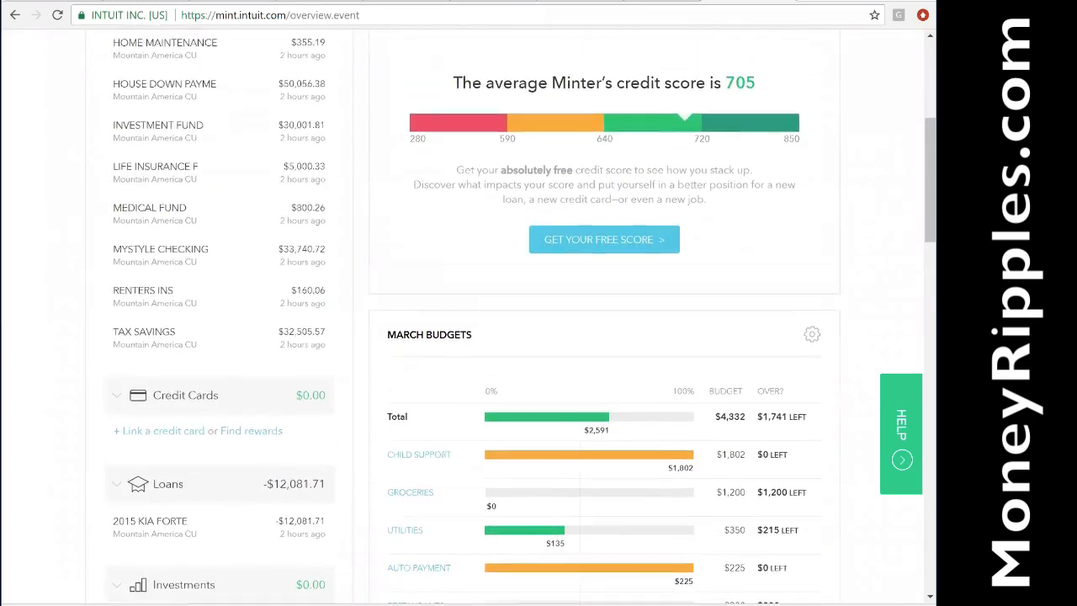
scroll(308, 312, "down", 7)
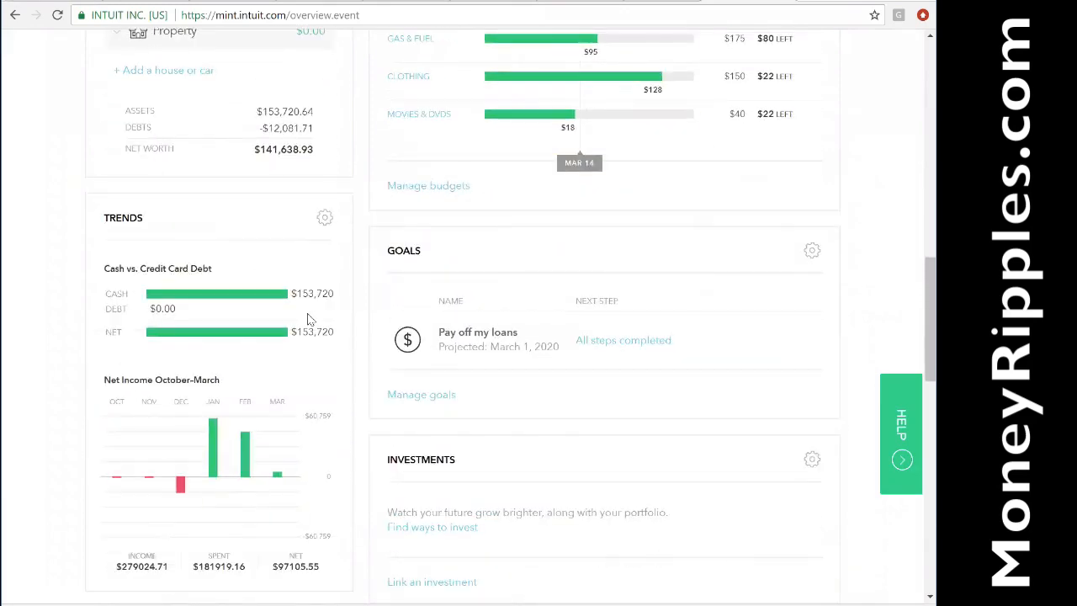
scroll(469, 445, "down", 4)
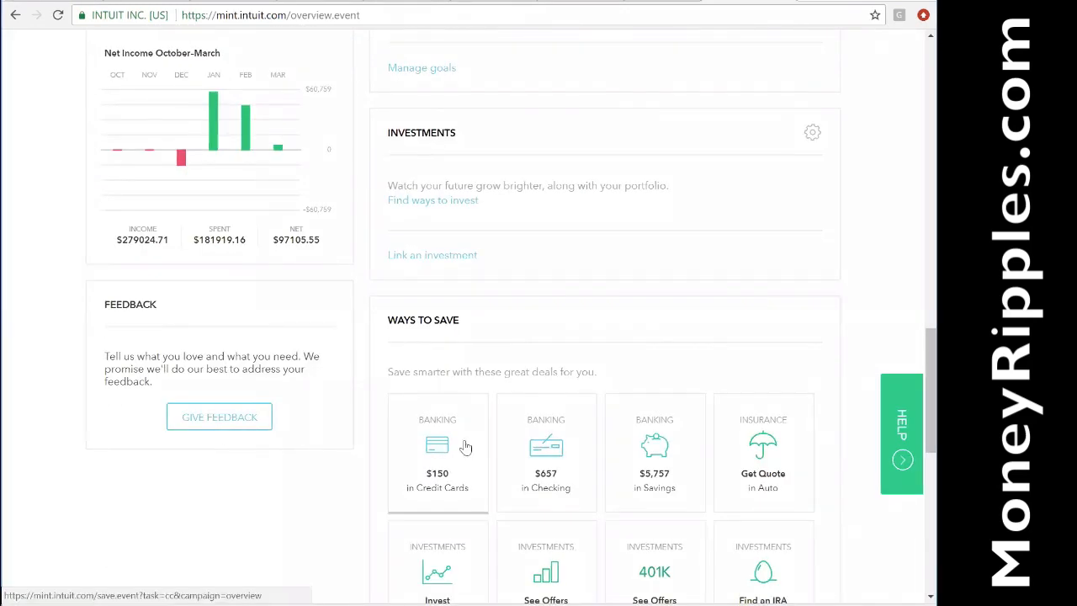
scroll(466, 446, "up", 14)
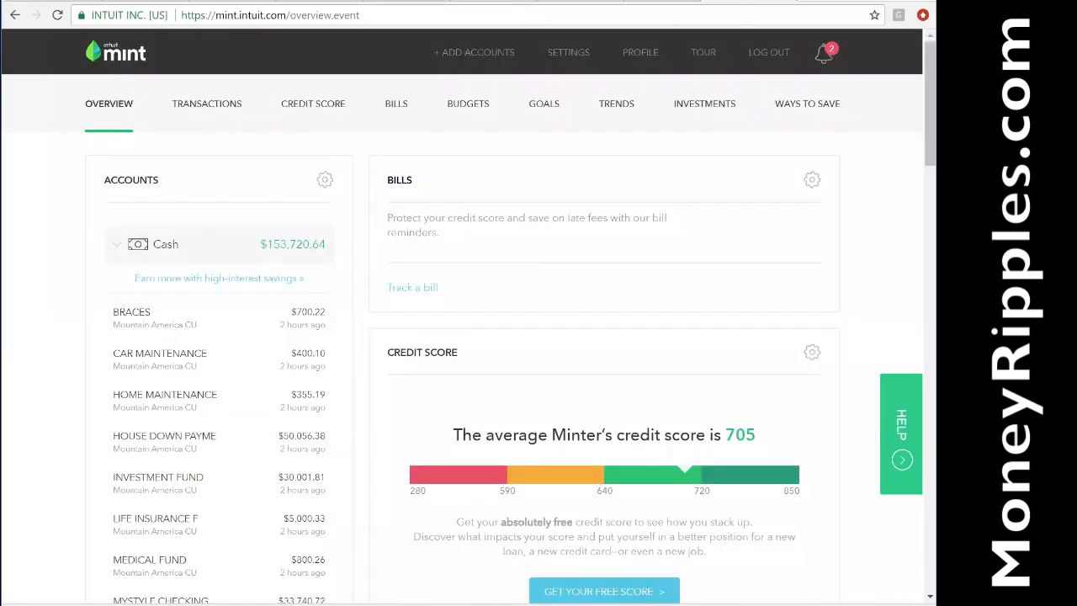